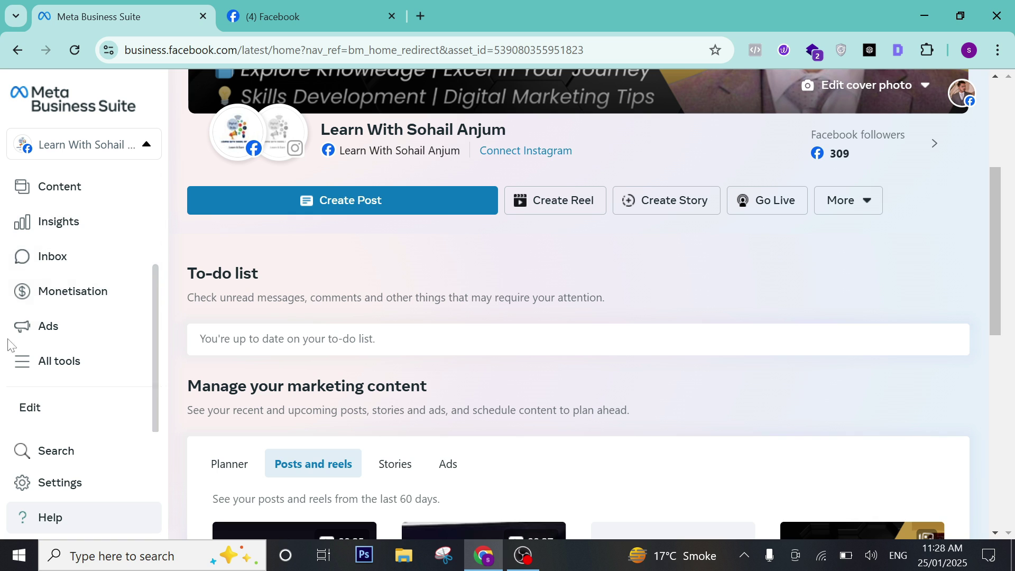
- Open the Inbox and switch the active business asset to the Sell Space page
click(81, 261)
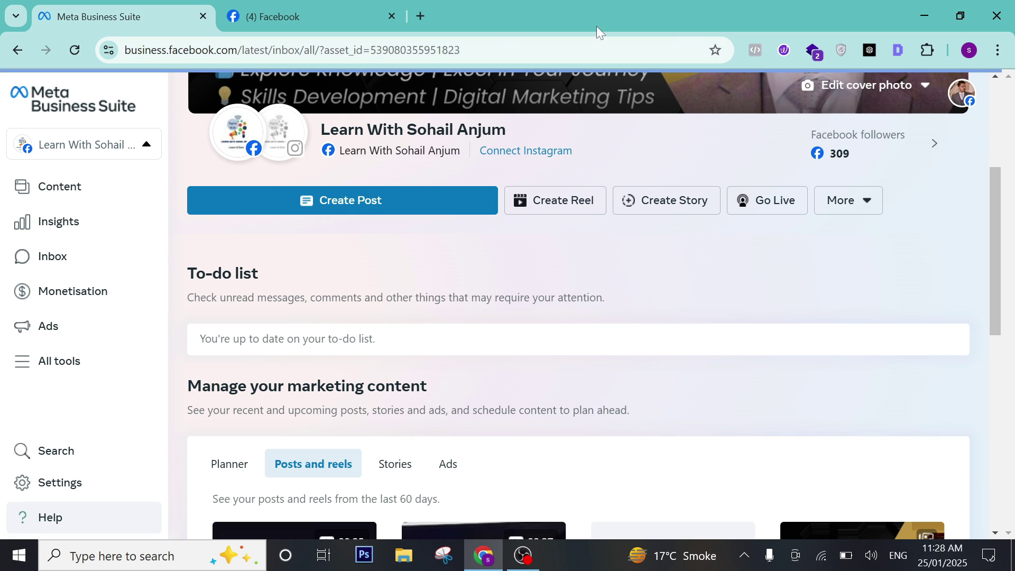
click(141, 145)
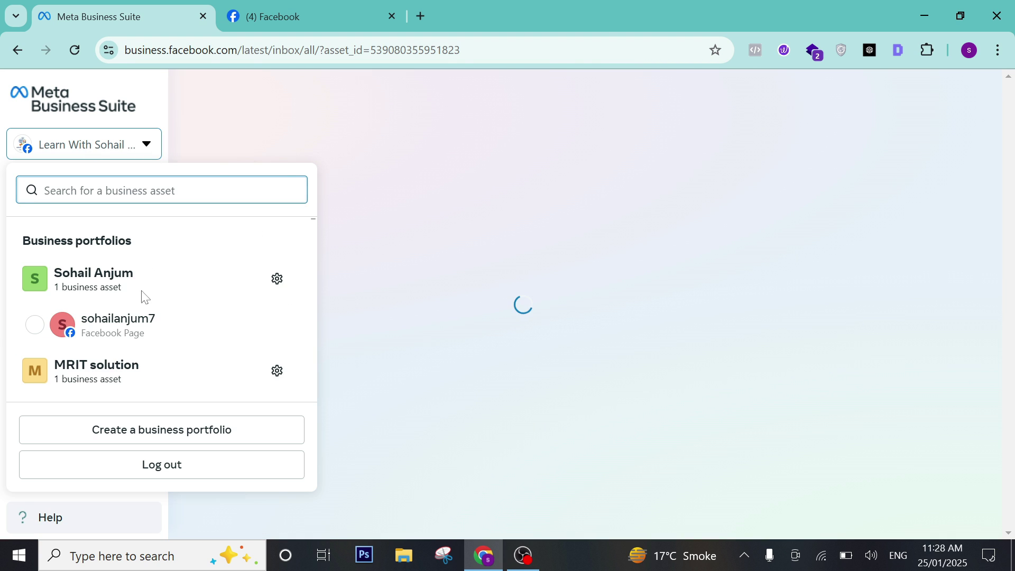
scroll(153, 318, down, 5)
scroll(167, 333, down, 2)
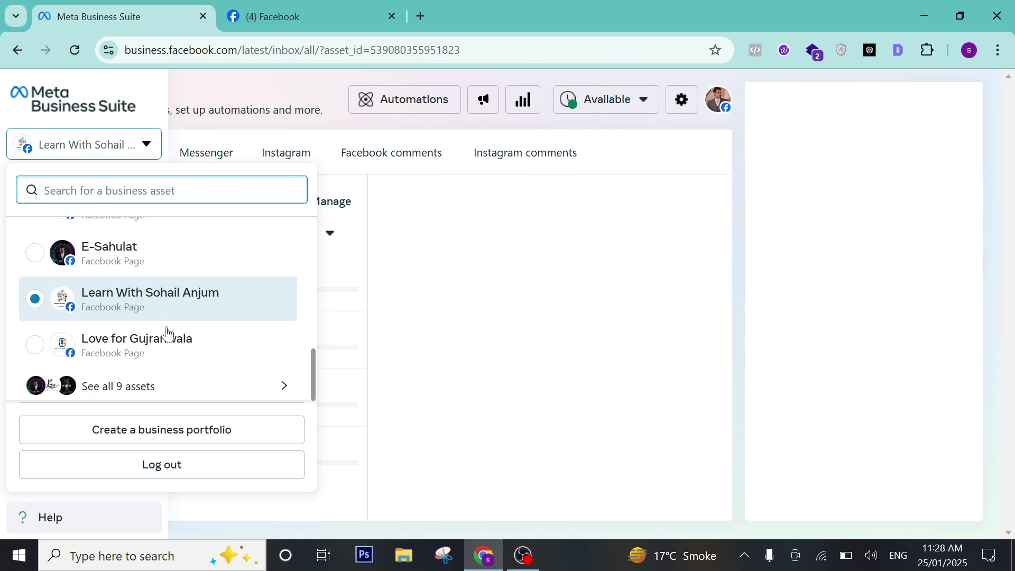
click(167, 385)
click(177, 326)
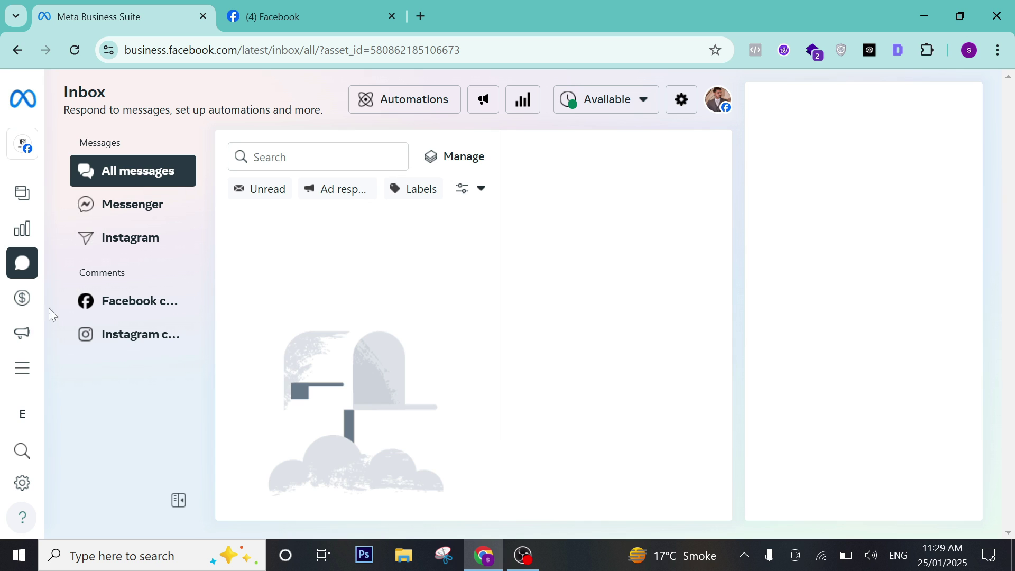
- Open the Automations page from the Sell Space inbox
mouse_move(28, 273)
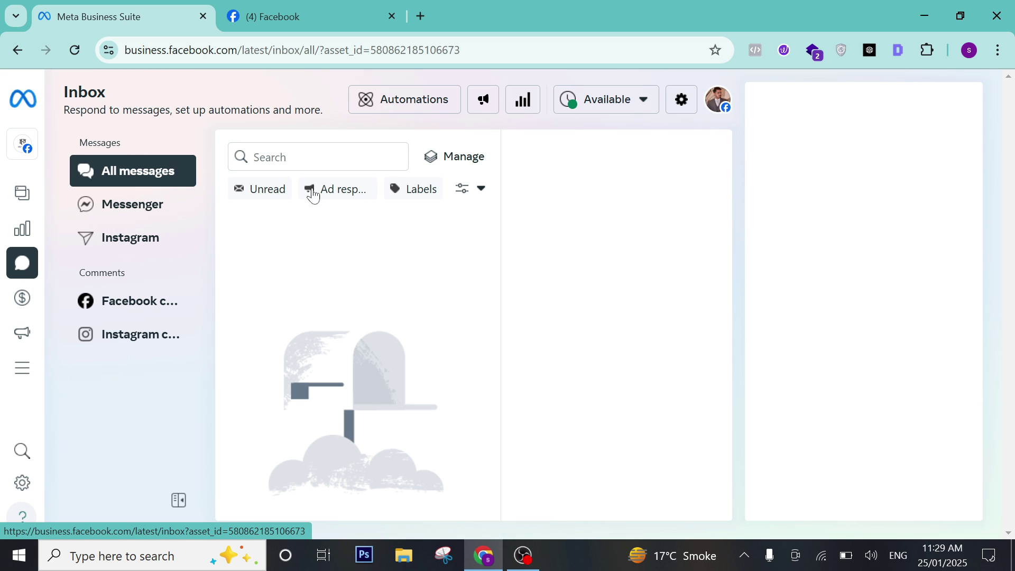
click(415, 106)
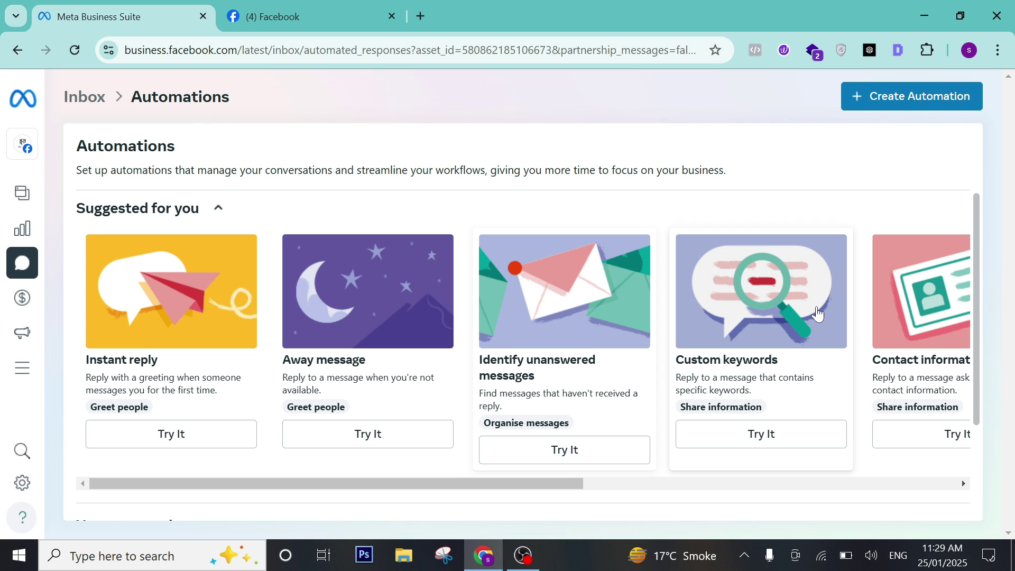
mouse_move(3, 358)
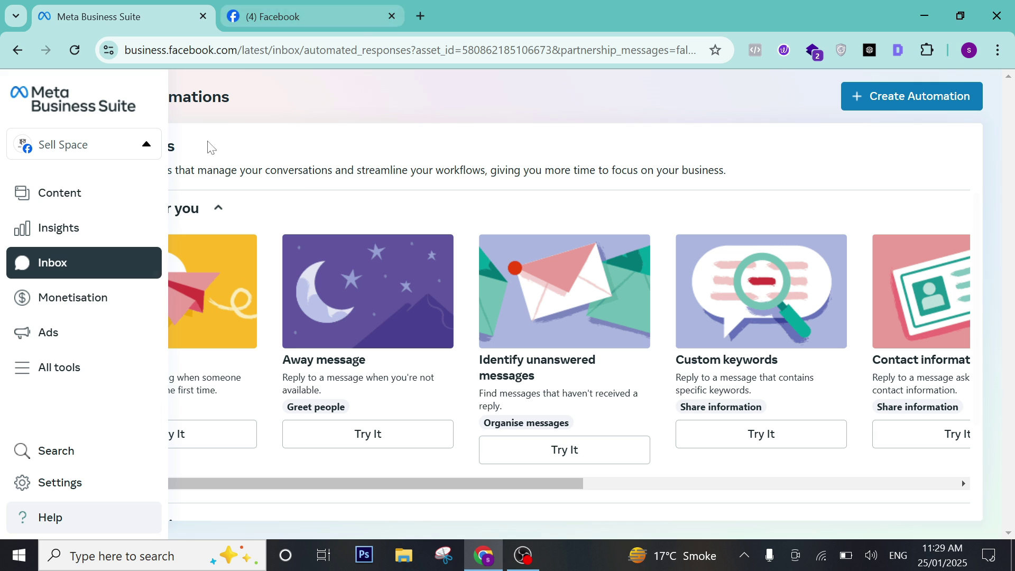
- Switch to the Facebook tab, find the Punjab Food Authority page and open its message chat
click(296, 17)
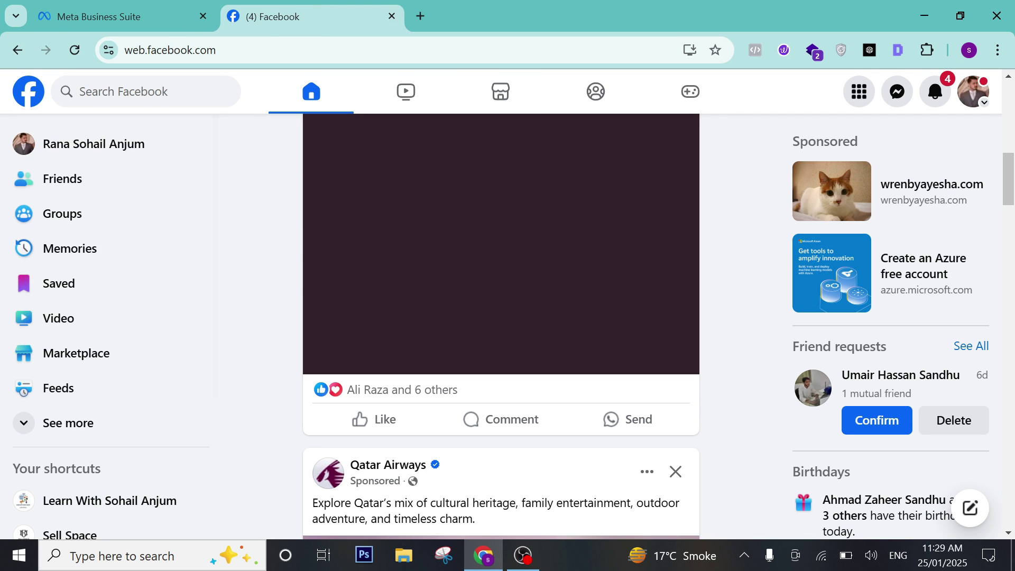
click(127, 92)
click(139, 173)
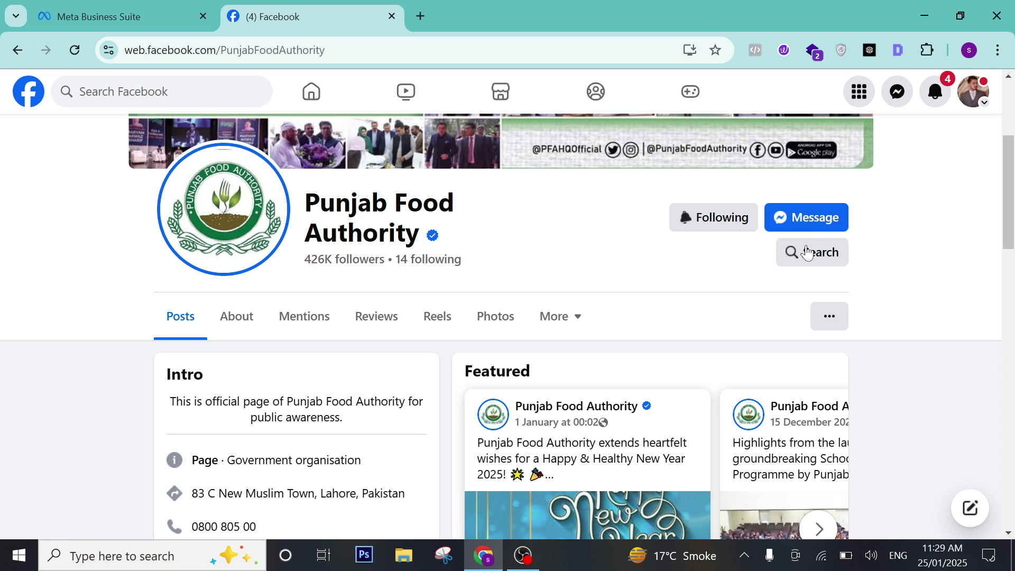
click(827, 224)
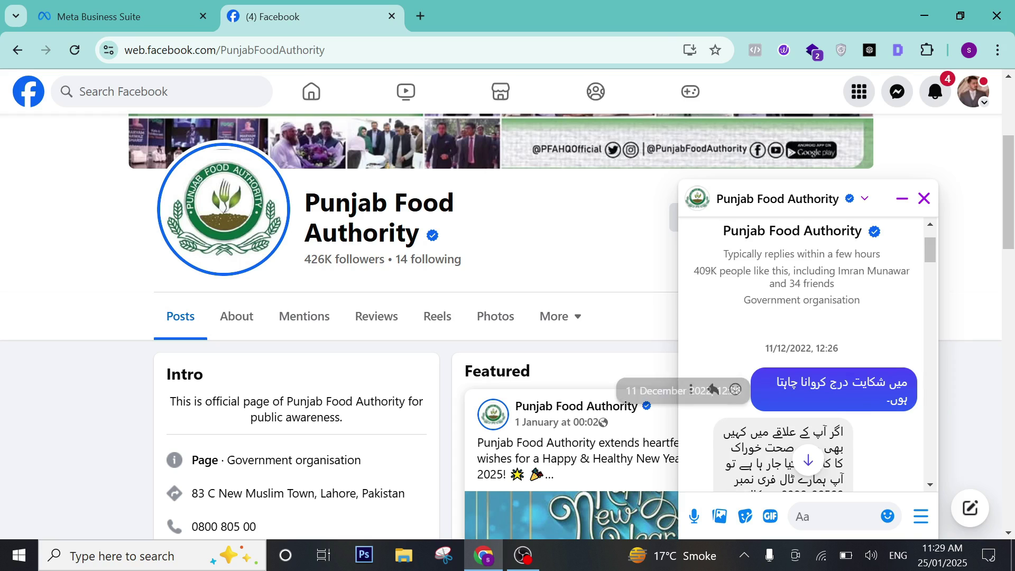
- Examine the automatic replies to complaint messages in the Punjab Food Authority conversation
scroll(892, 404, down, 5)
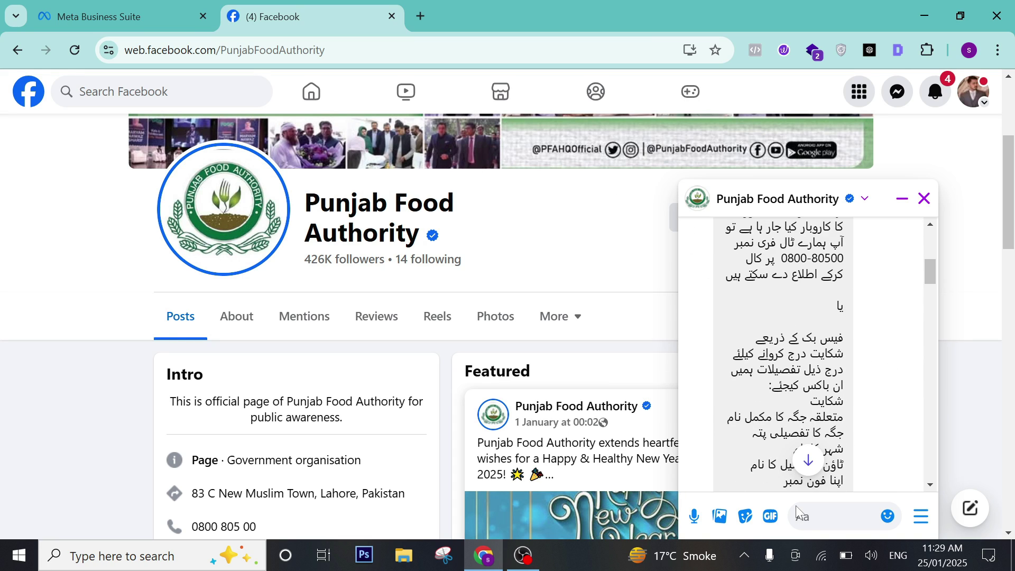
scroll(892, 404, down, 2)
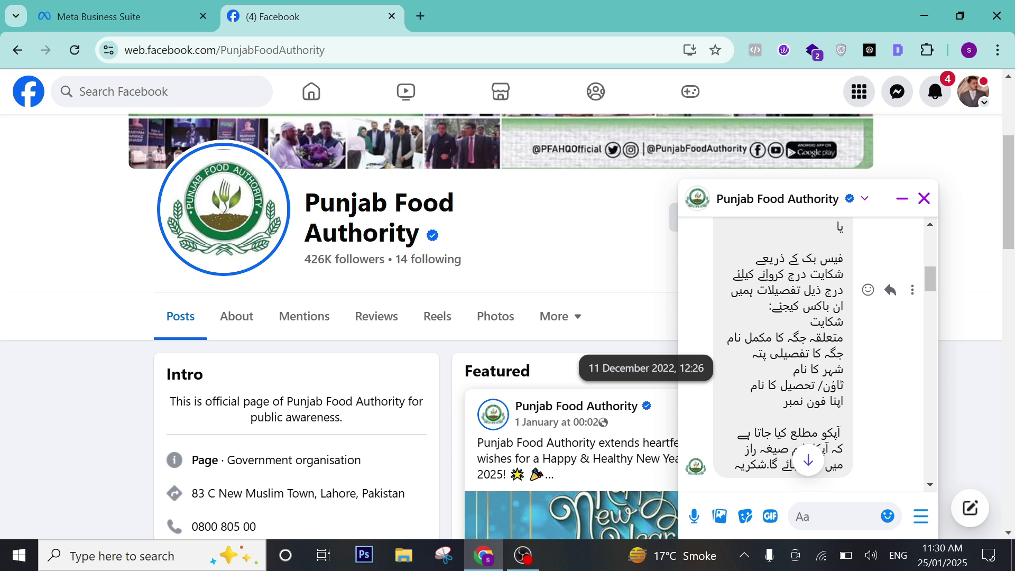
scroll(803, 359, up, 10)
scroll(872, 343, down, 1)
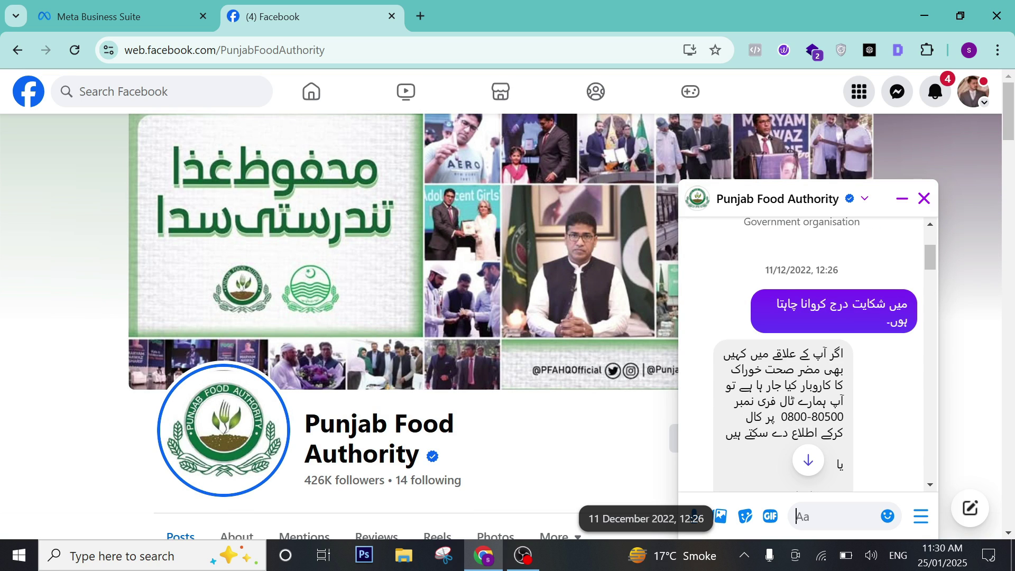
scroll(863, 408, down, 5)
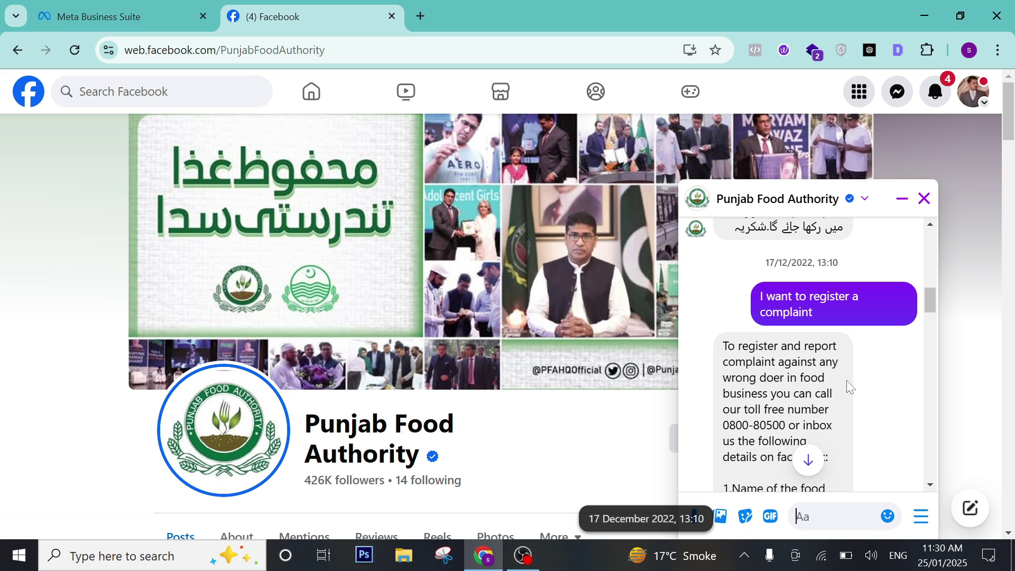
scroll(845, 379, down, 10)
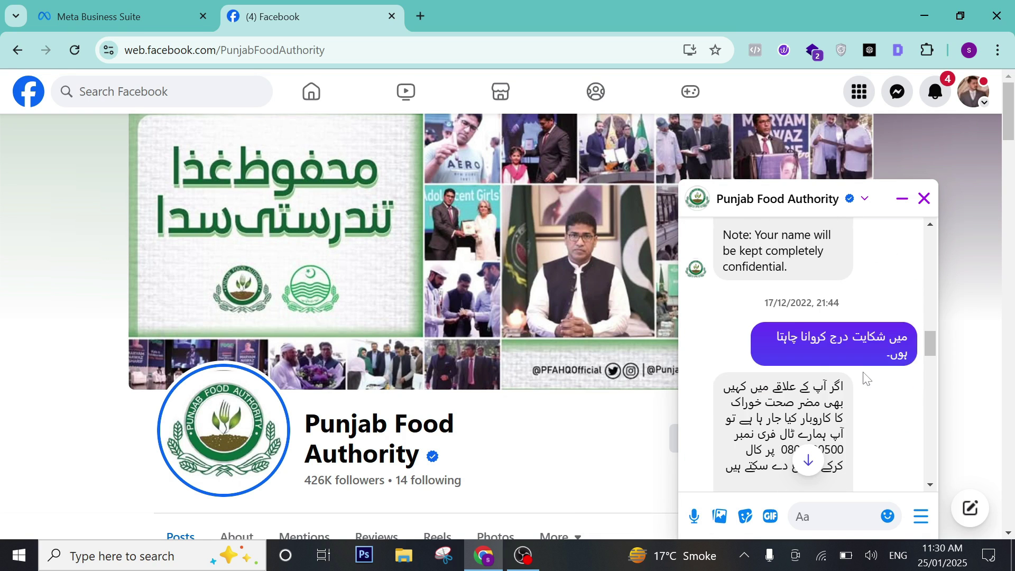
scroll(865, 378, up, 5)
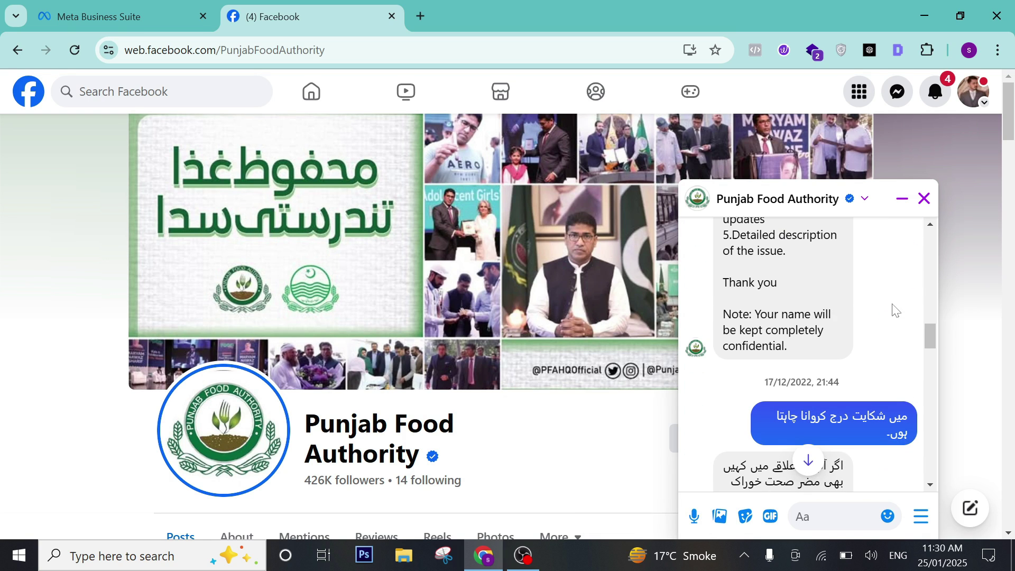
scroll(793, 422, down, 2)
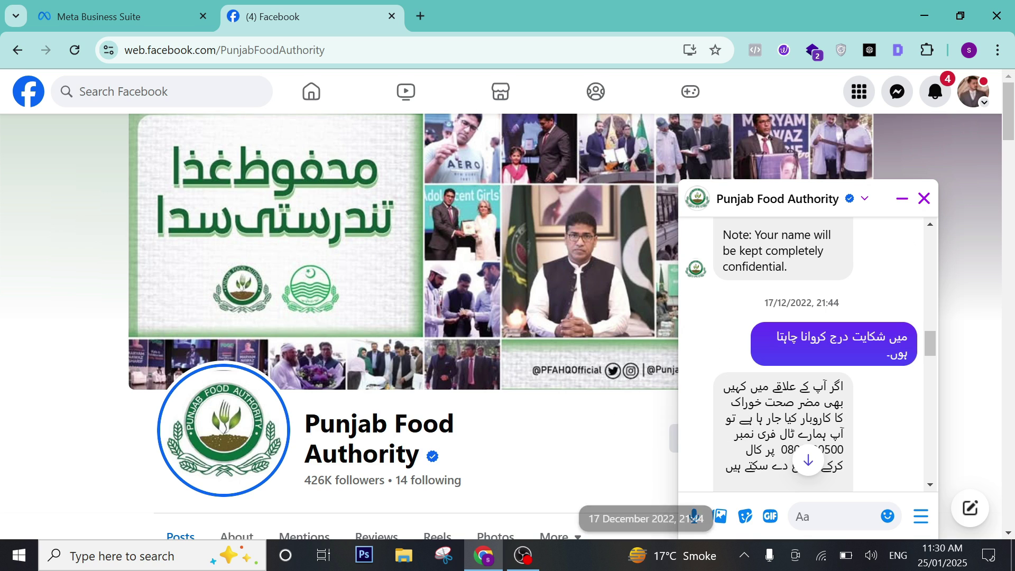
drag(843, 386, 824, 417)
scroll(823, 430, down, 2)
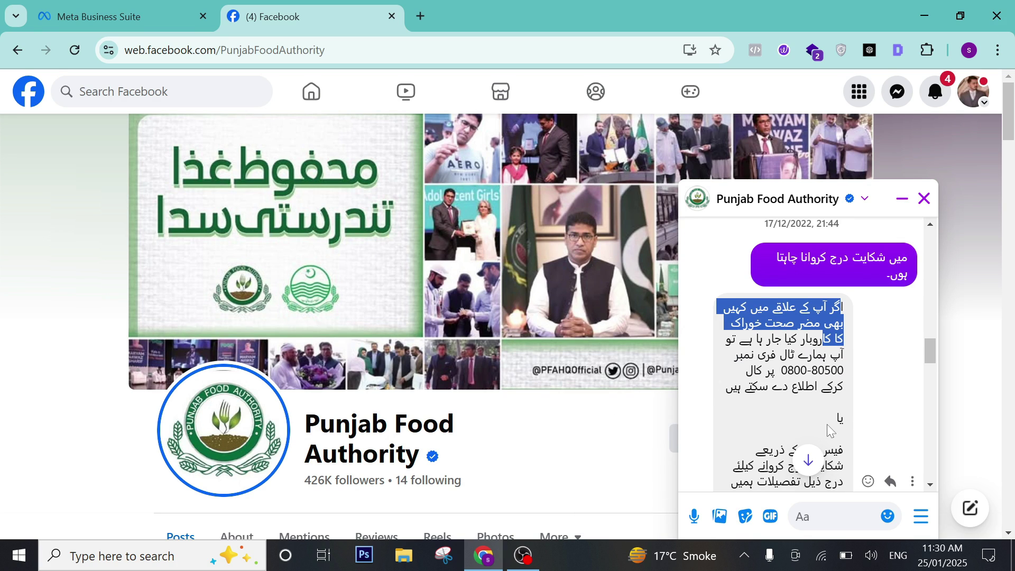
scroll(830, 431, down, 7)
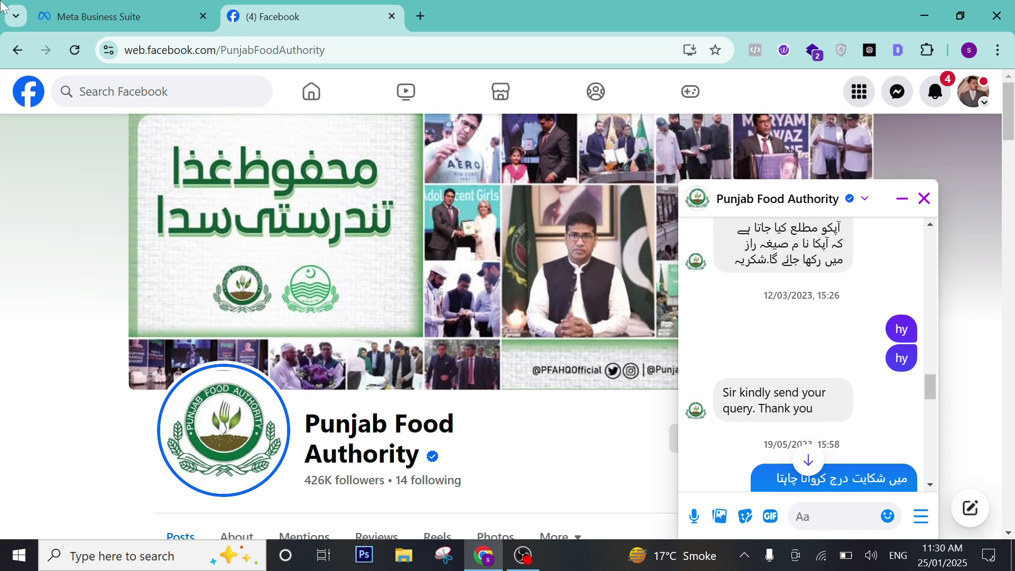
- Return to Meta Business Suite, look over the suggested automations and open the Instant reply template
click(135, 20)
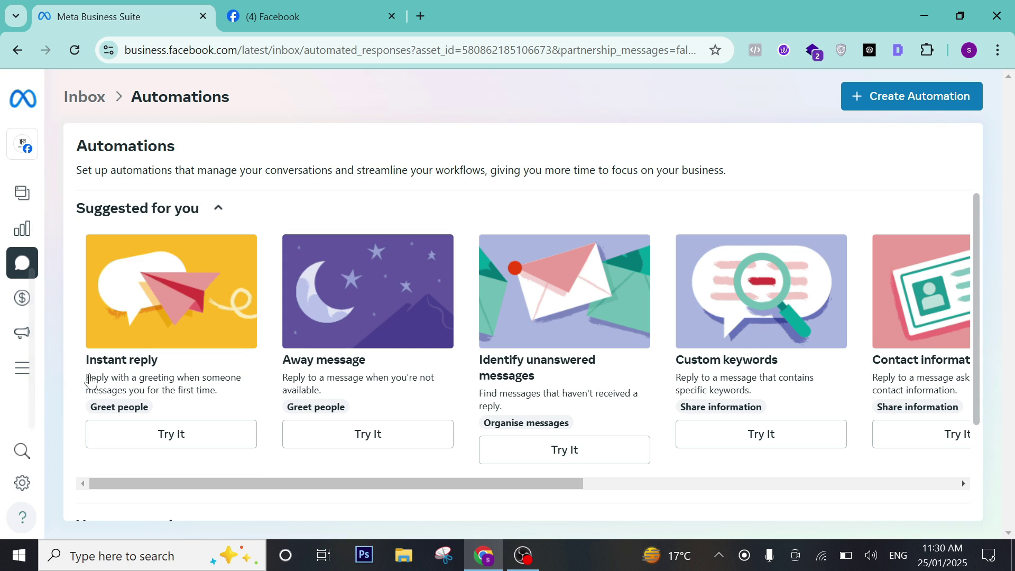
scroll(193, 397, down, 3)
scroll(204, 381, up, 3)
scroll(204, 381, down, 2)
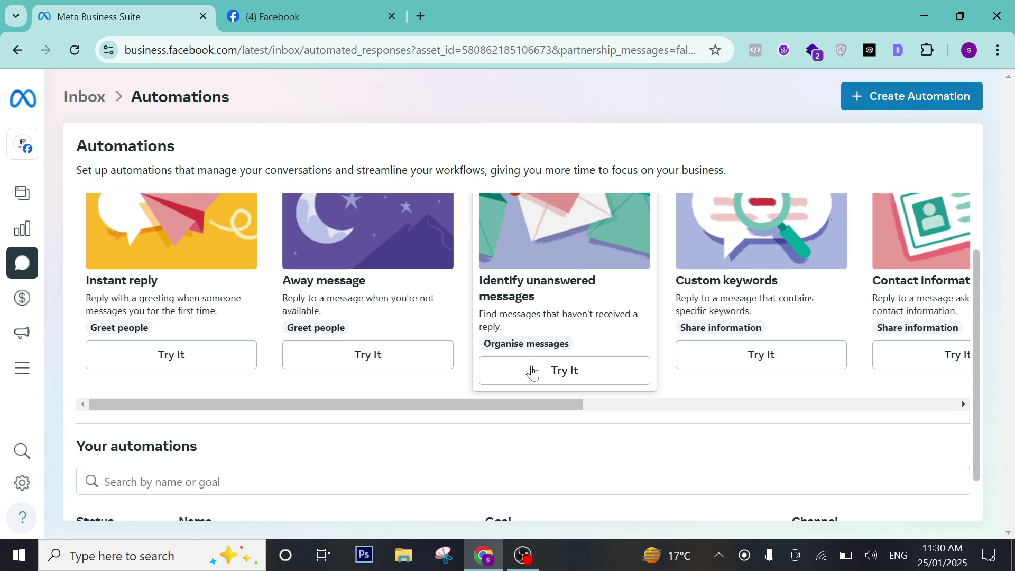
scroll(258, 363, down, 1)
scroll(258, 363, up, 3)
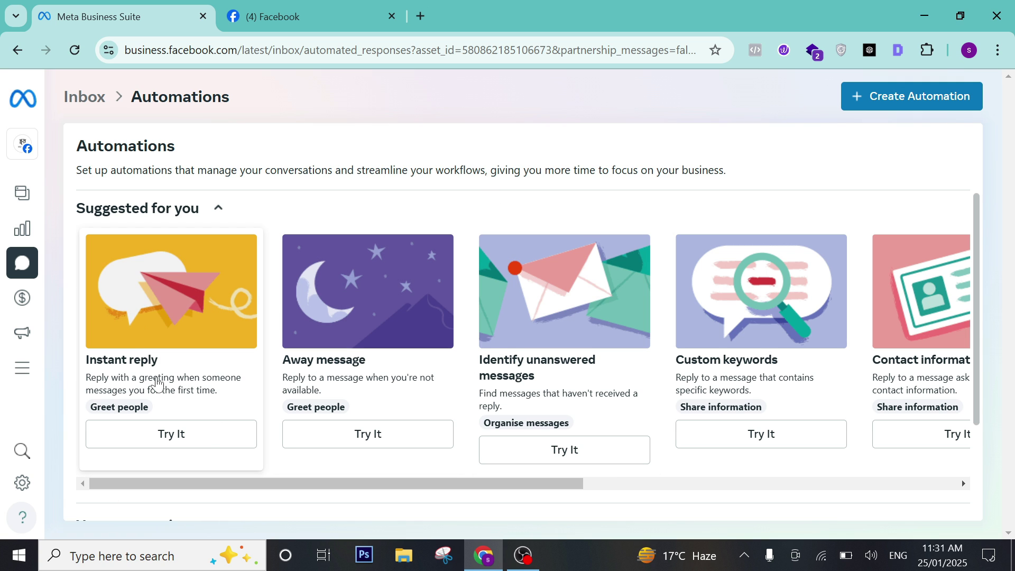
click(197, 443)
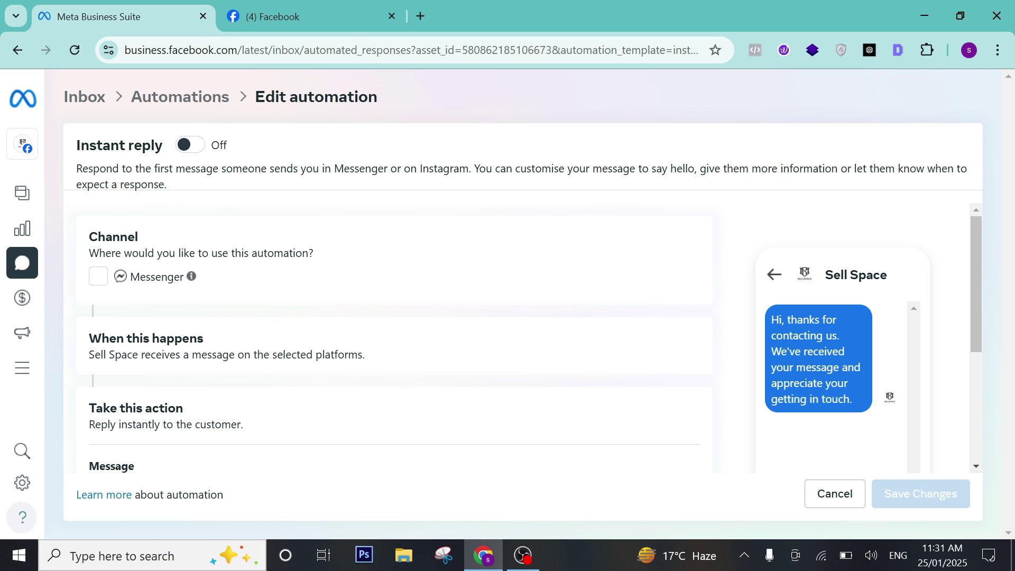
- Review the Instant reply preview, switch the automation on and select Messenger as its channel
scroll(294, 216, down, 1)
scroll(483, 234, up, 1)
scroll(862, 359, down, 1)
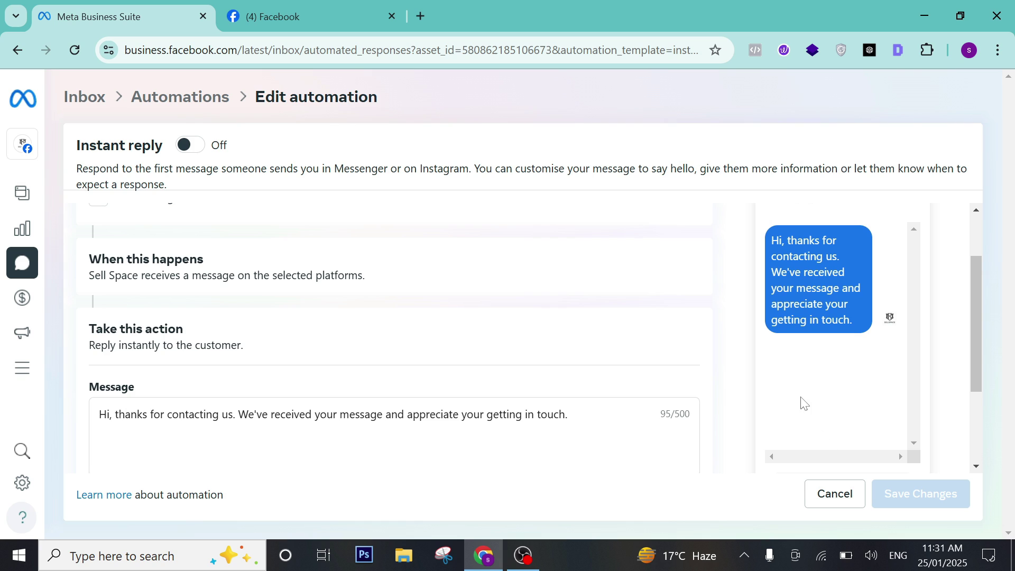
drag(780, 241, 833, 240)
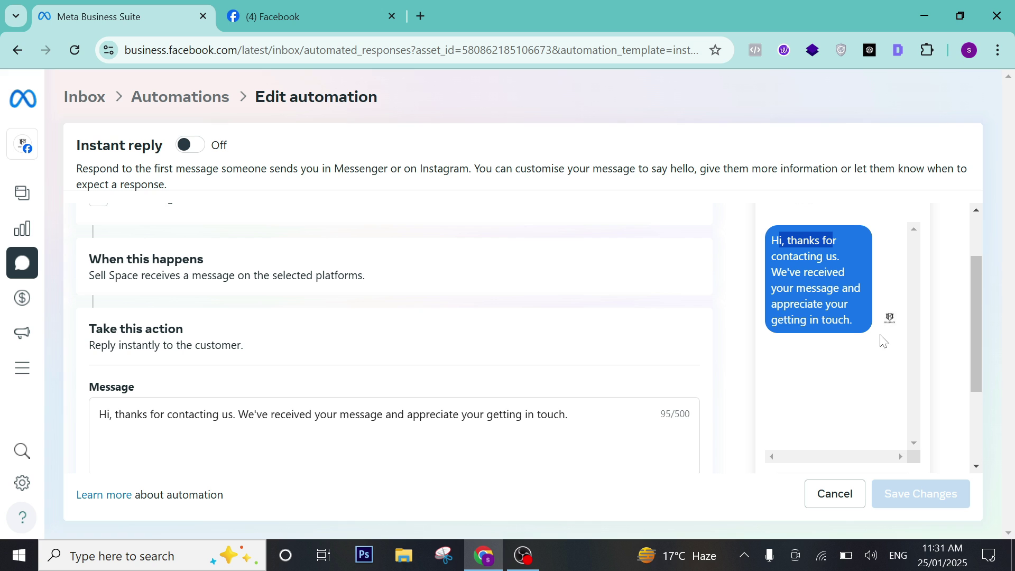
scroll(230, 298, up, 1)
scroll(230, 299, up, 1)
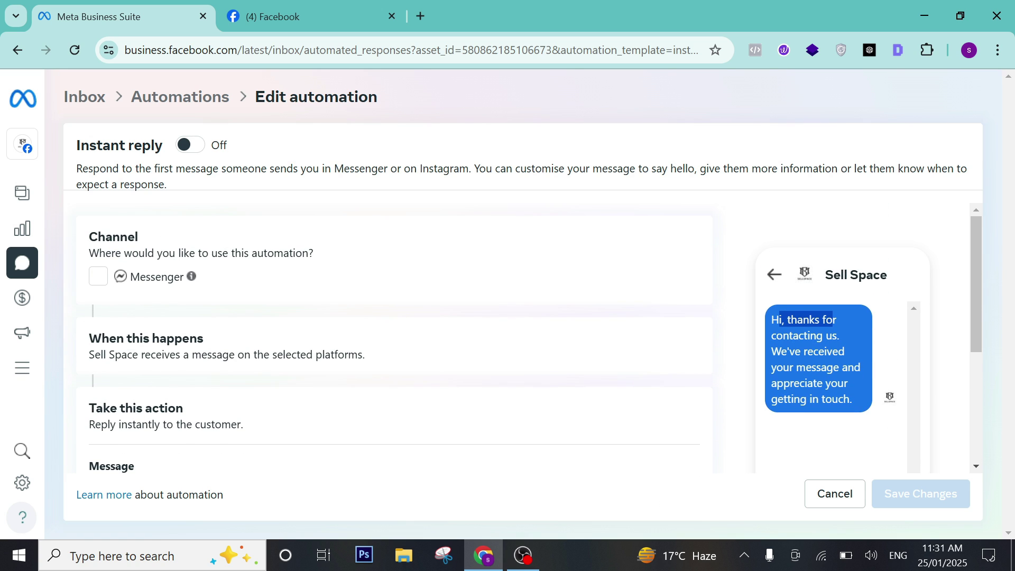
click(187, 145)
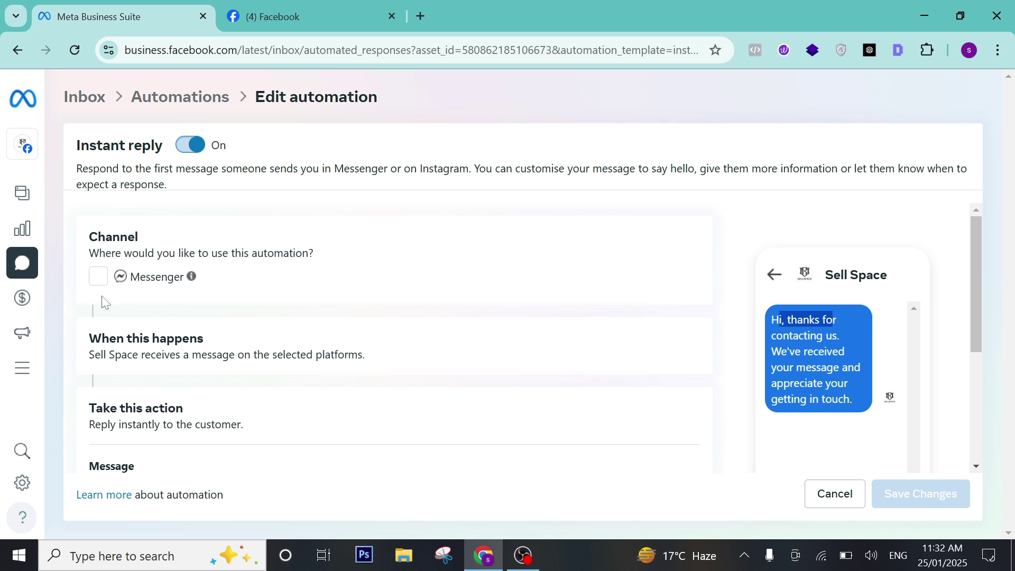
click(98, 276)
scroll(222, 281, down, 1)
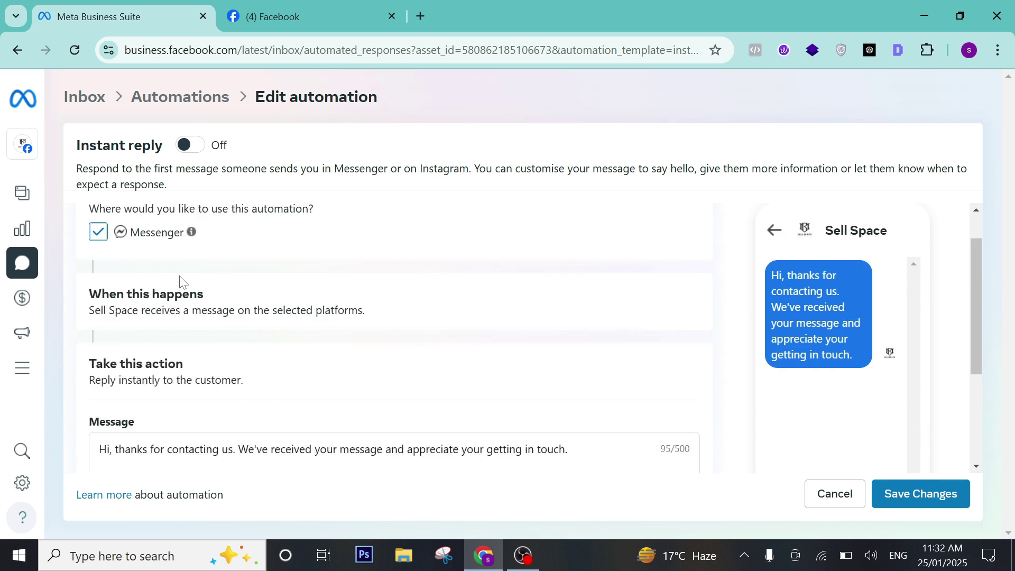
scroll(182, 283, up, 1)
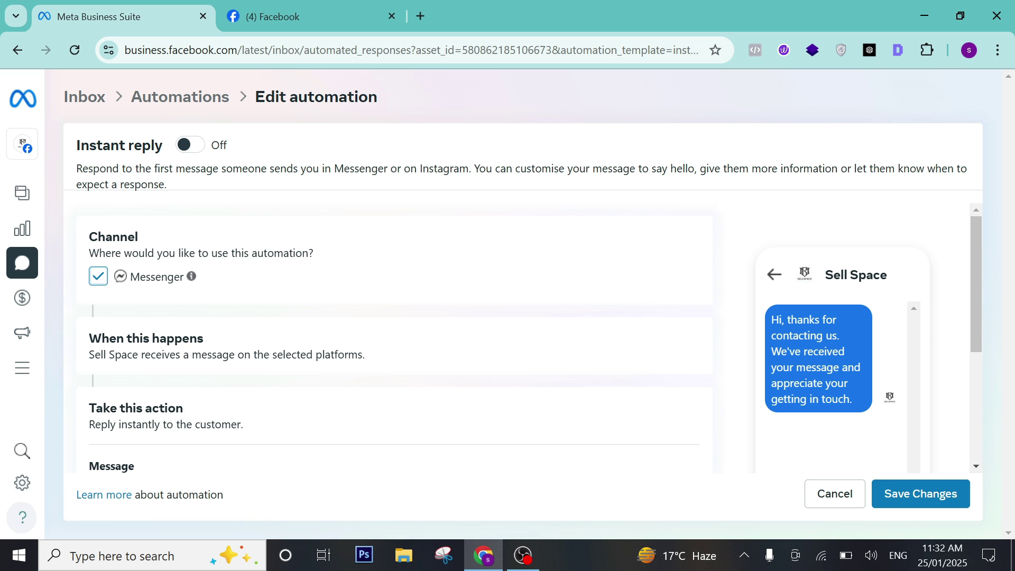
click(99, 276)
- Shorten the Instant reply message to "Hi, thanks for contacting us." by deleting its second sentence
scroll(98, 276, down, 1)
scroll(269, 289, down, 2)
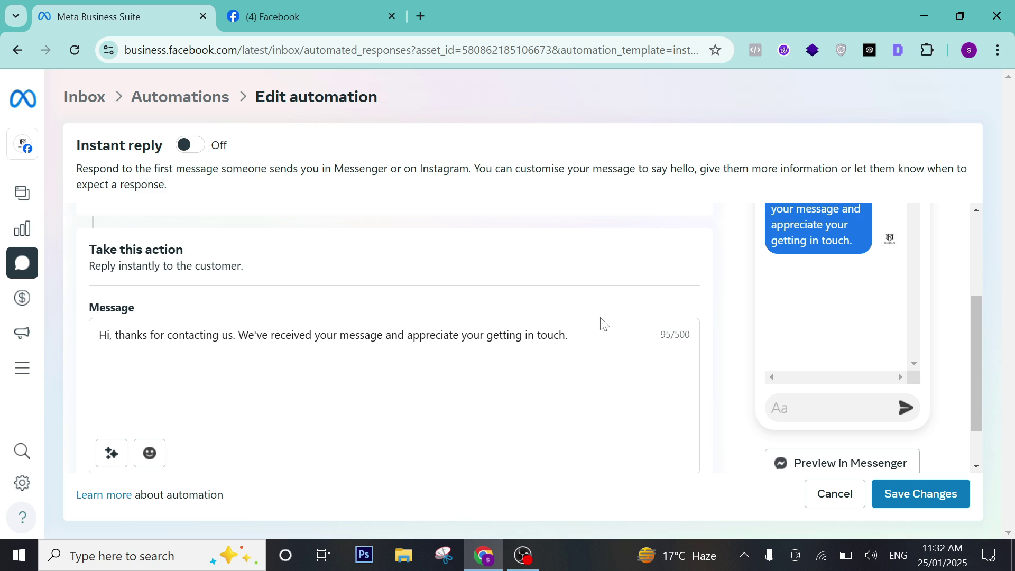
drag(567, 334, 3, 300)
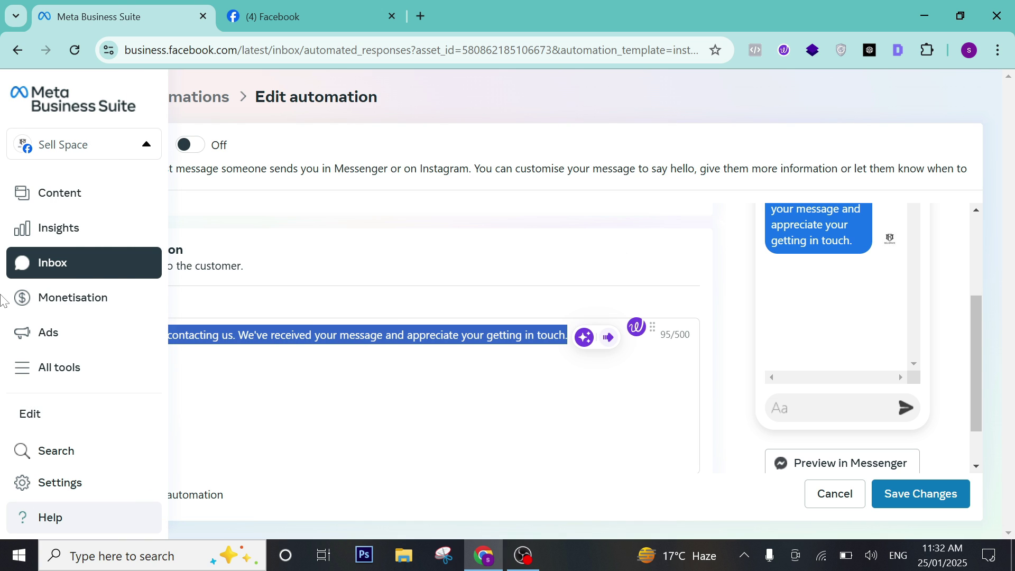
click(429, 400)
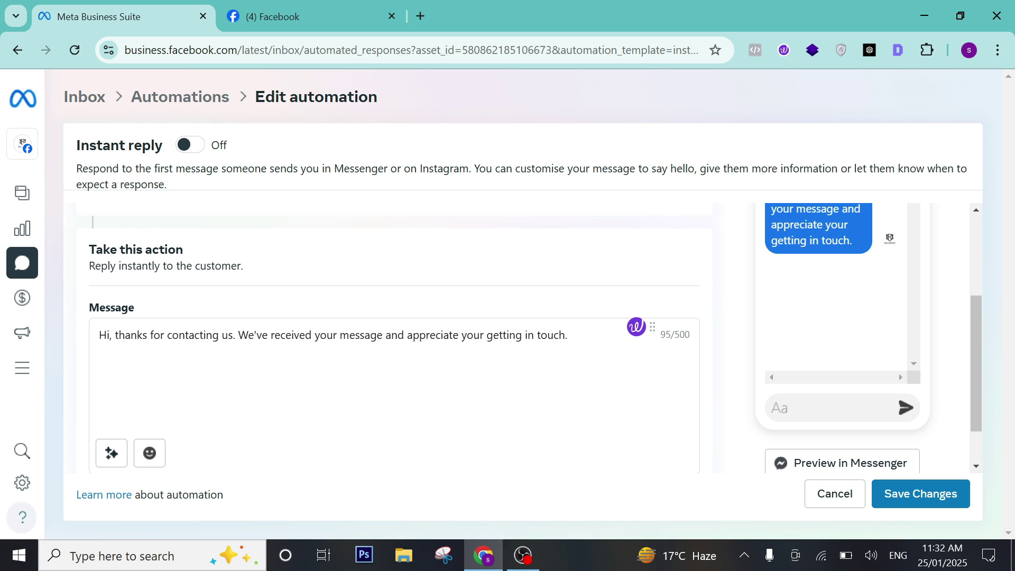
drag(569, 336, 238, 336)
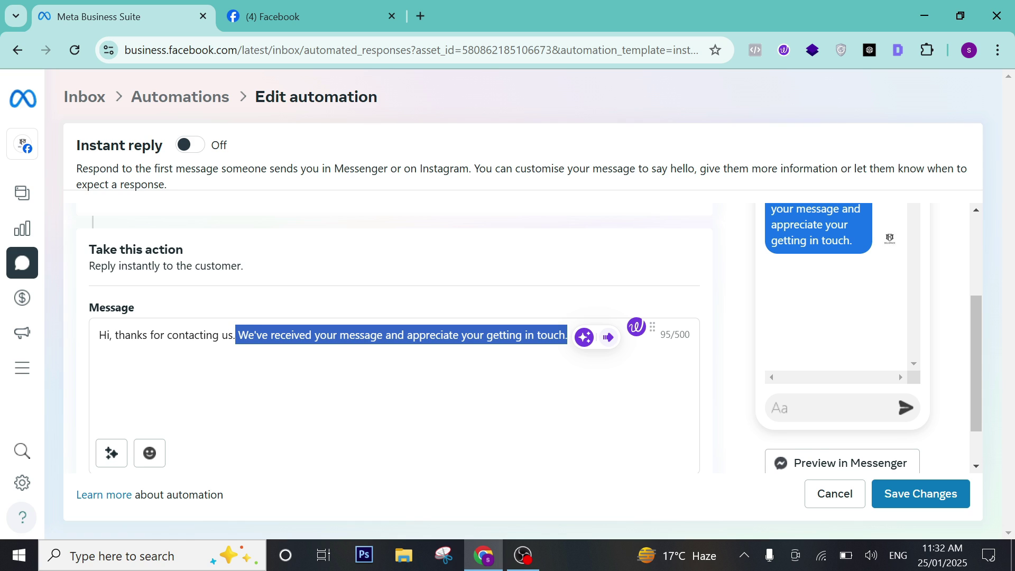
key(BackSpace)
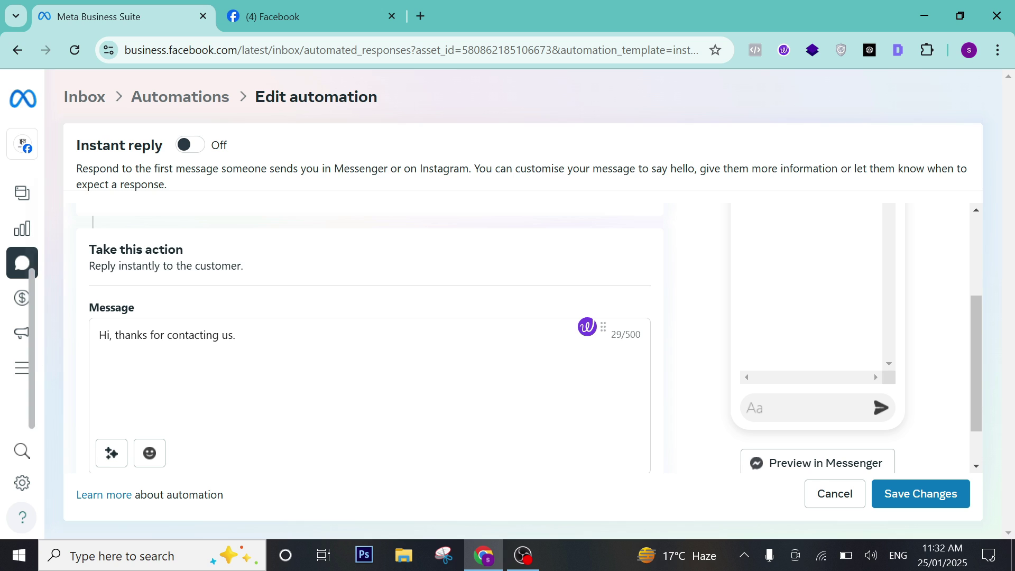
drag(237, 335, 95, 341)
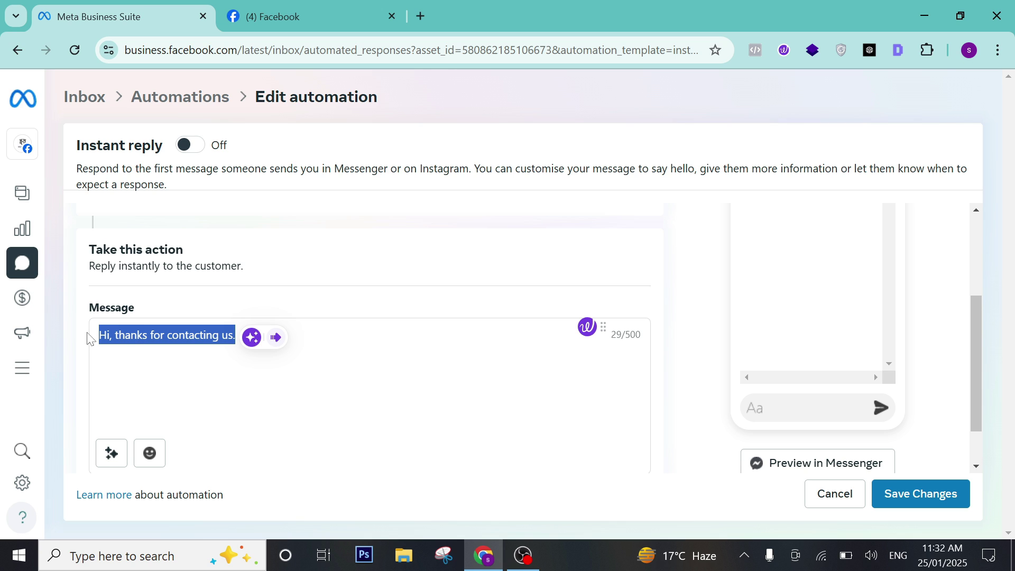
click(244, 375)
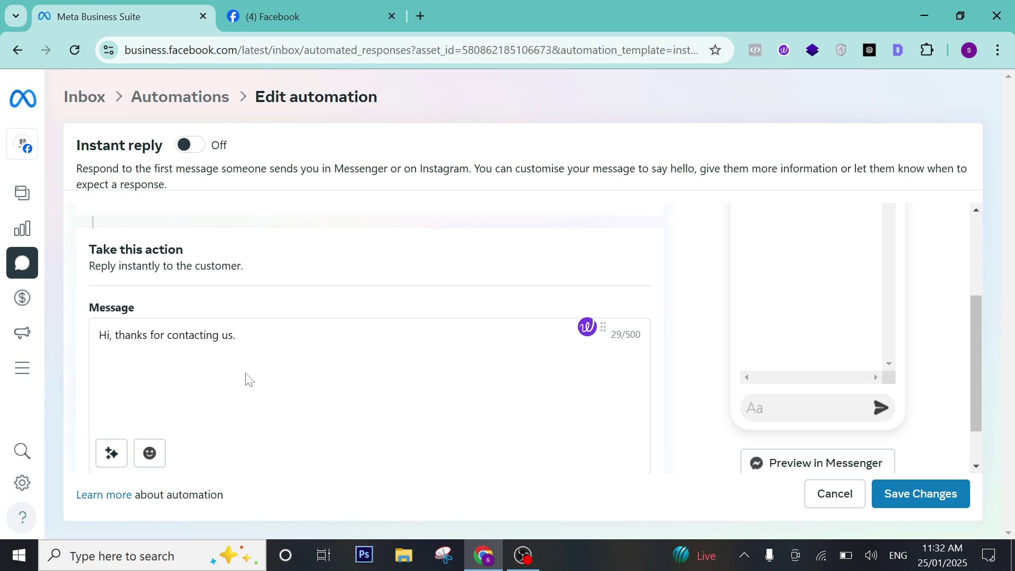
click(113, 451)
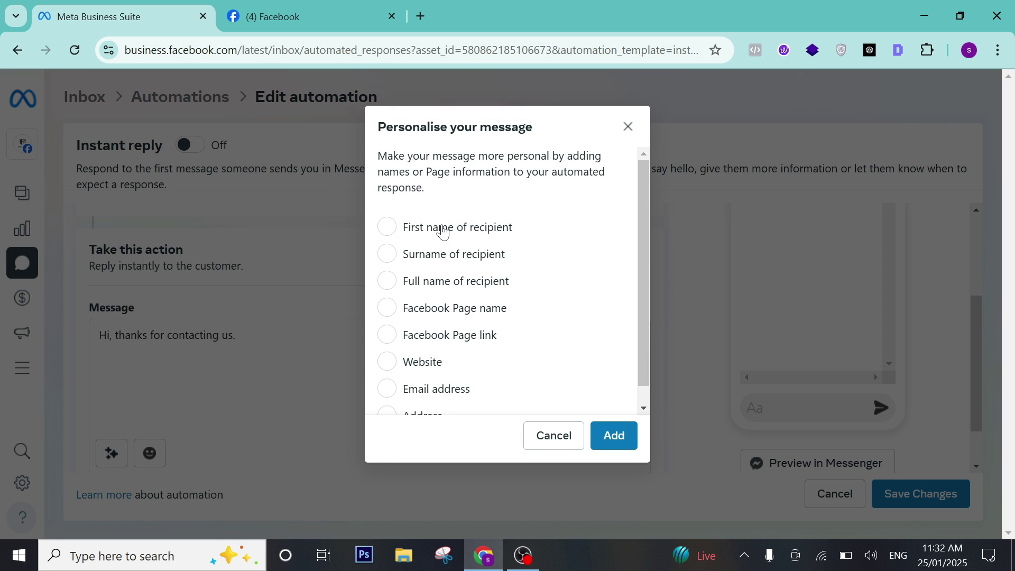
click(439, 228)
click(611, 432)
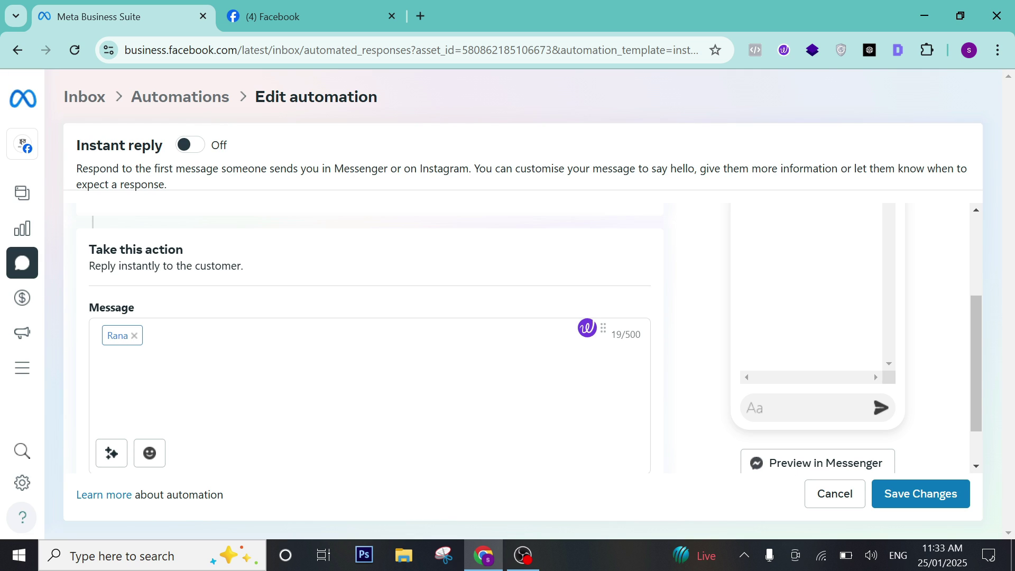
key(ctrl+z)
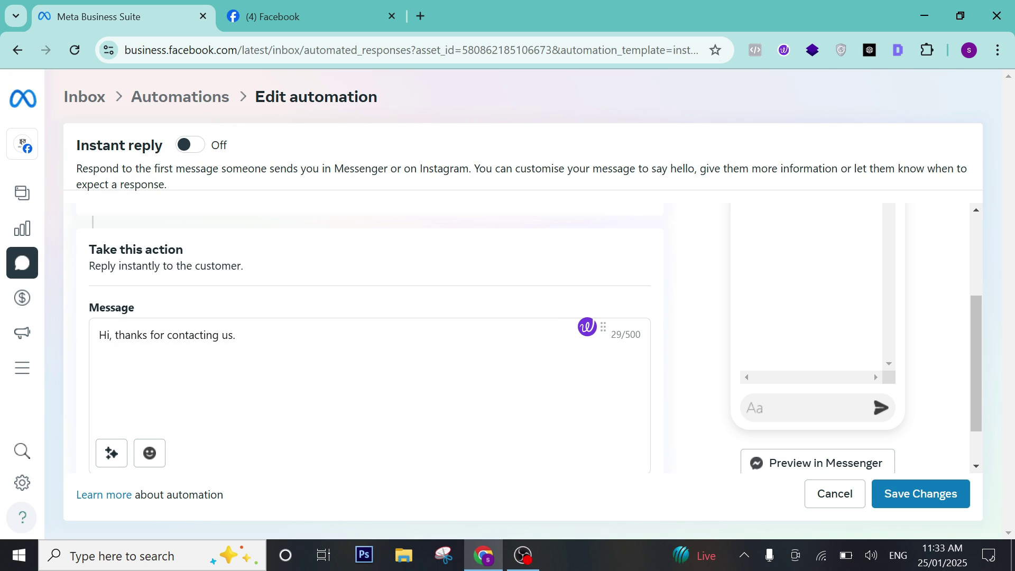
- Copy the greeting text, insert the recipient's first name as a personalisation field and paste "Hi, thanks for contacting us." after it
drag(236, 335, 1, 336)
key(ctrl+c)
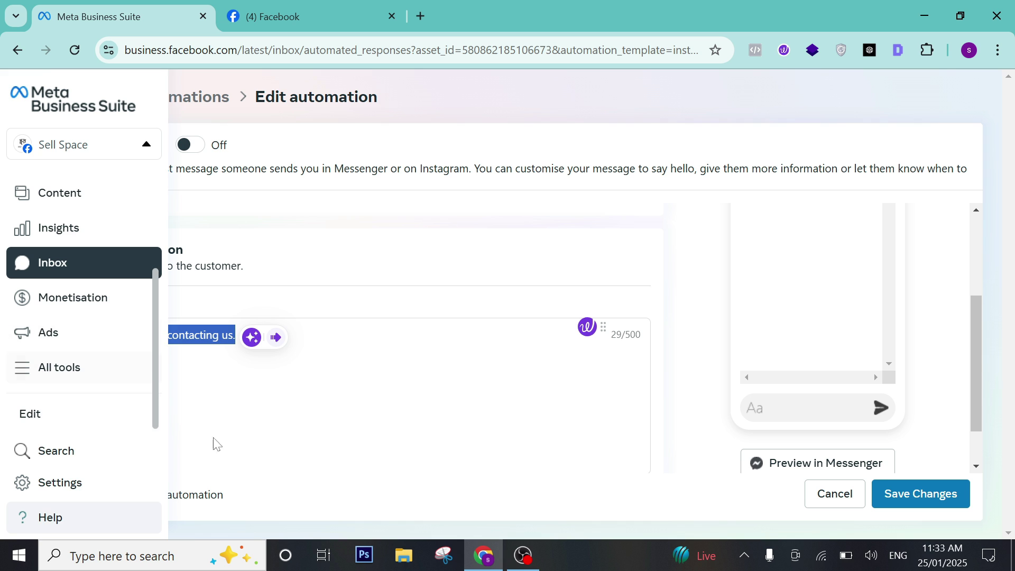
click(336, 426)
click(112, 453)
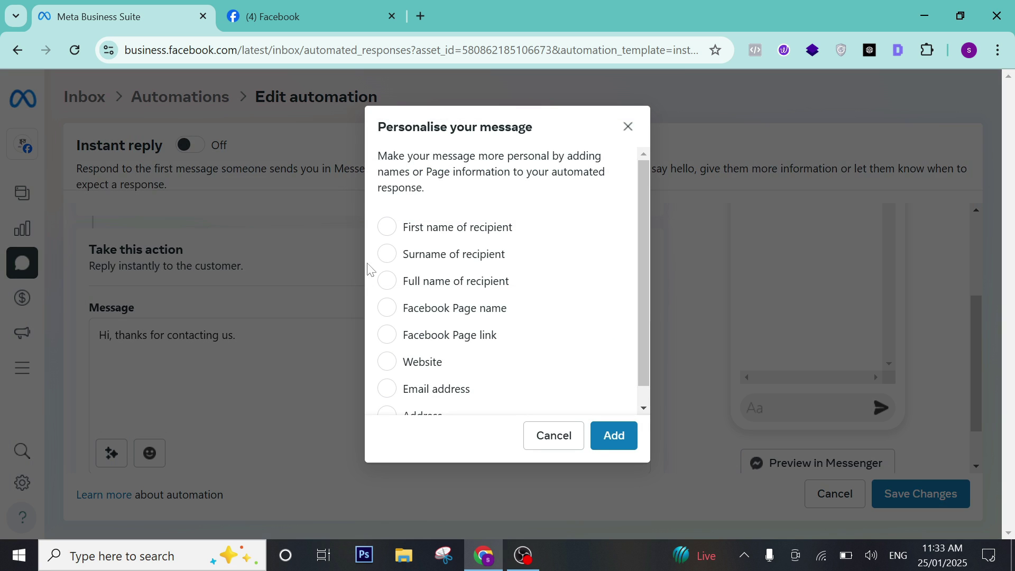
click(439, 235)
click(450, 252)
click(444, 228)
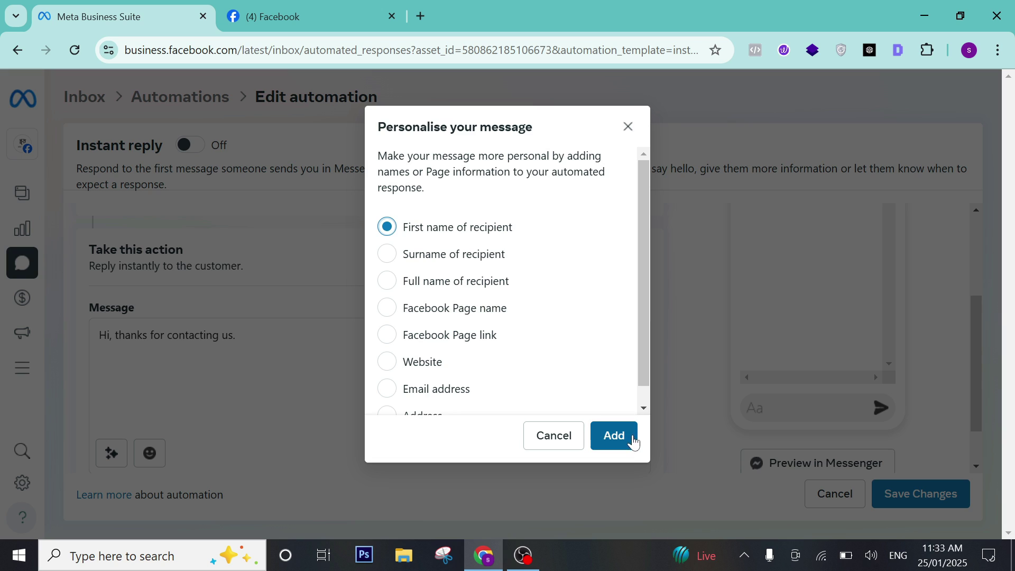
click(627, 436)
key(ctrl+v)
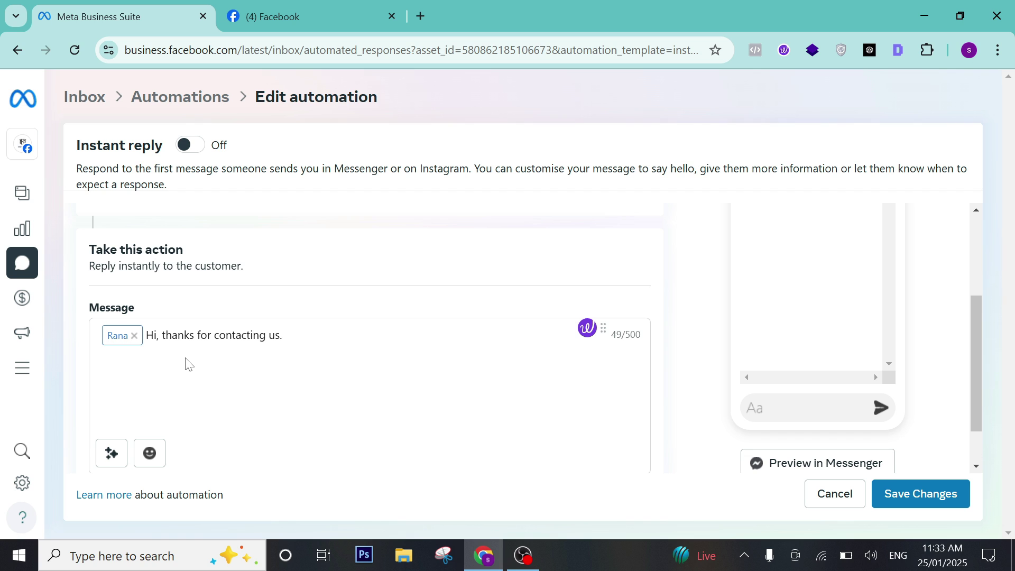
- Insert smiley emojis into the Instant reply message and leave the automation editor
click(151, 455)
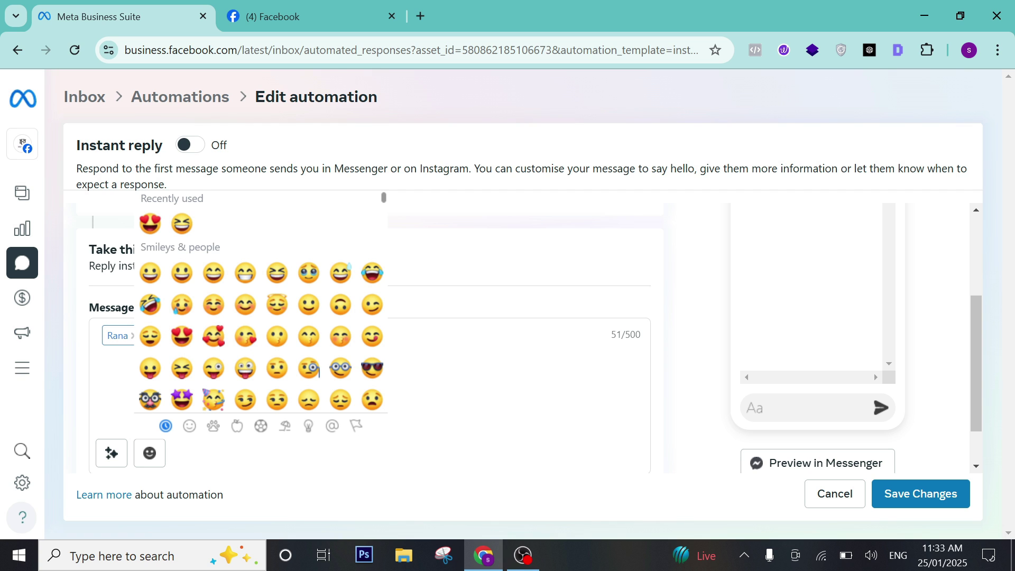
click(197, 345)
scroll(516, 373, down, 1)
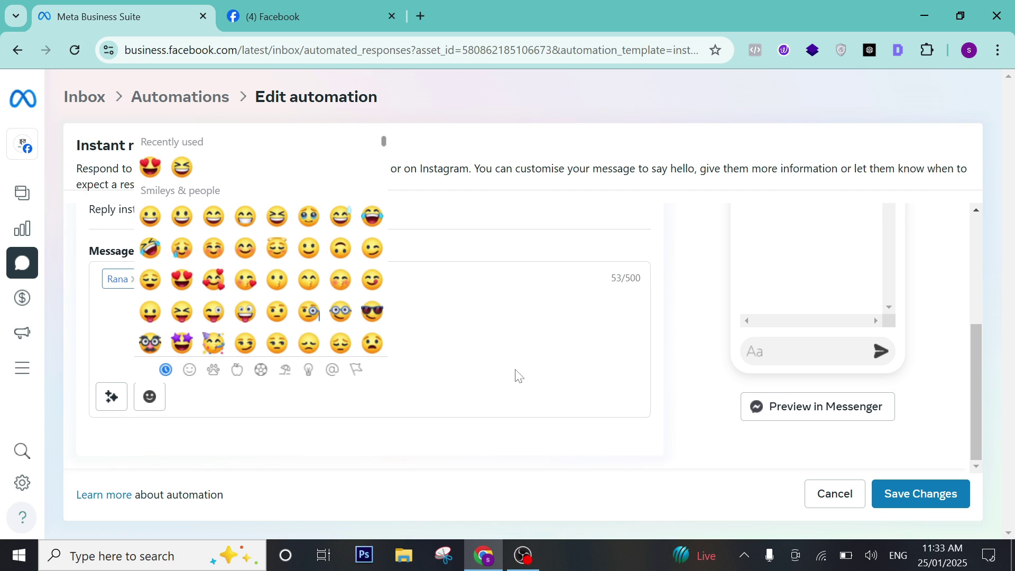
click(507, 340)
click(890, 502)
click(834, 494)
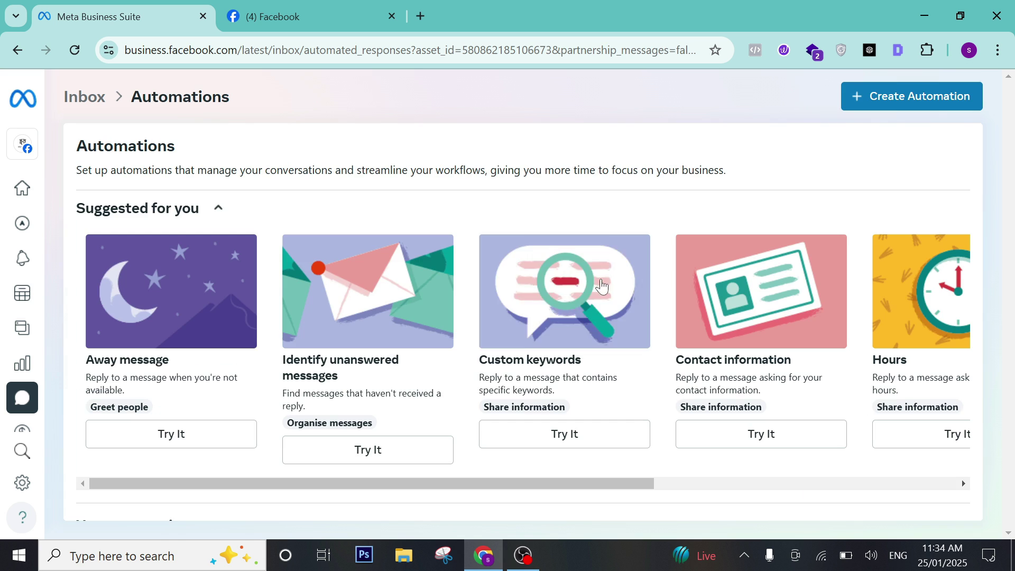
- Find Instant reply among your existing automations and open it for editing
scroll(407, 338, down, 3)
scroll(410, 324, up, 3)
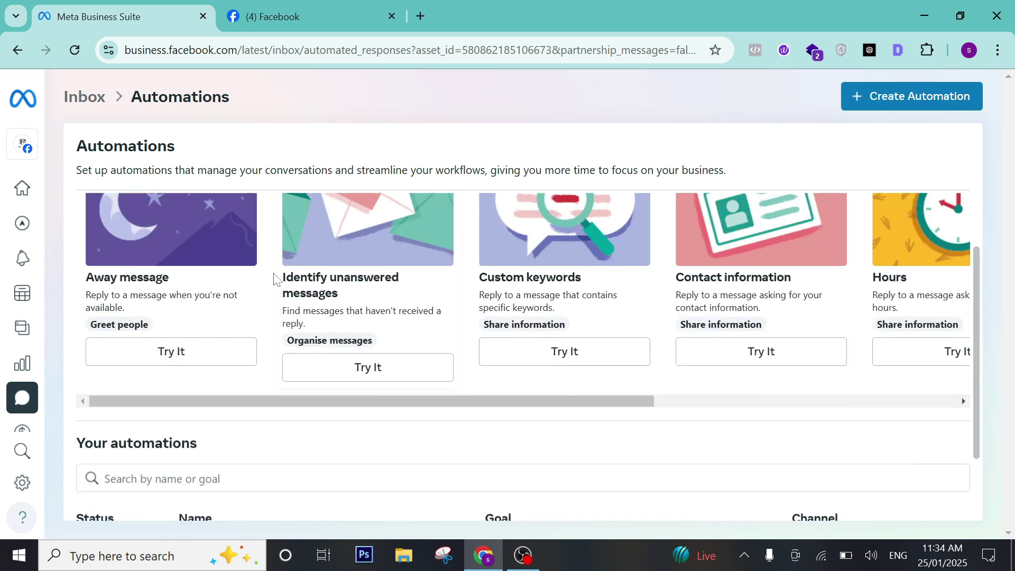
scroll(317, 418, down, 3)
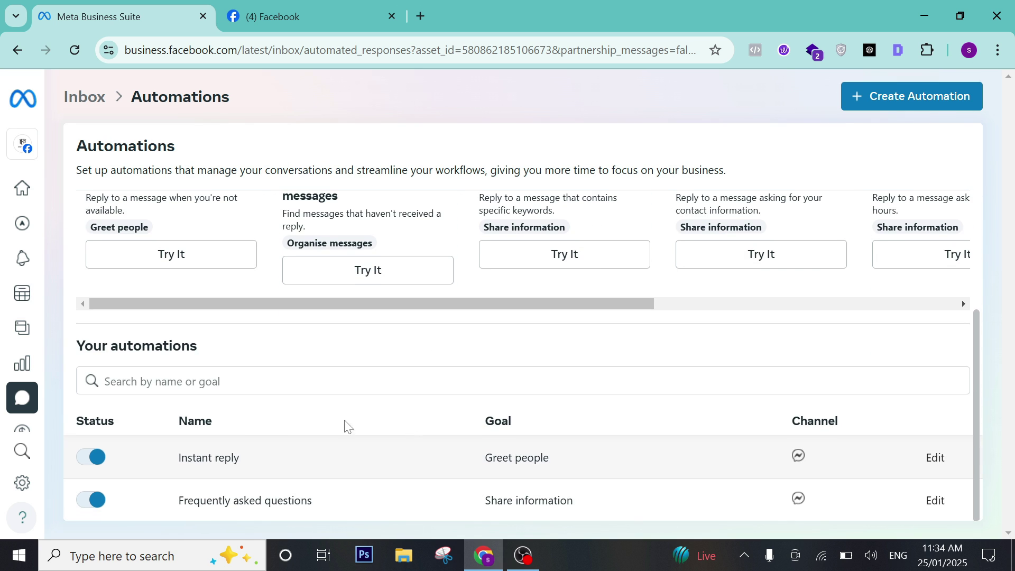
click(935, 459)
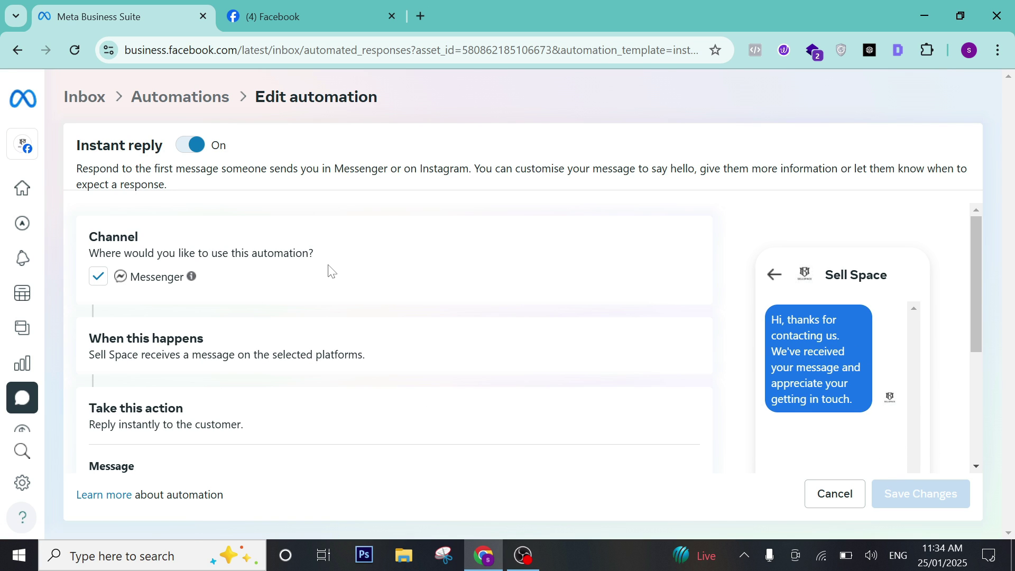
- Review the Instant reply message text and try the automation's status switch, leaving it on
scroll(333, 271, down, 4)
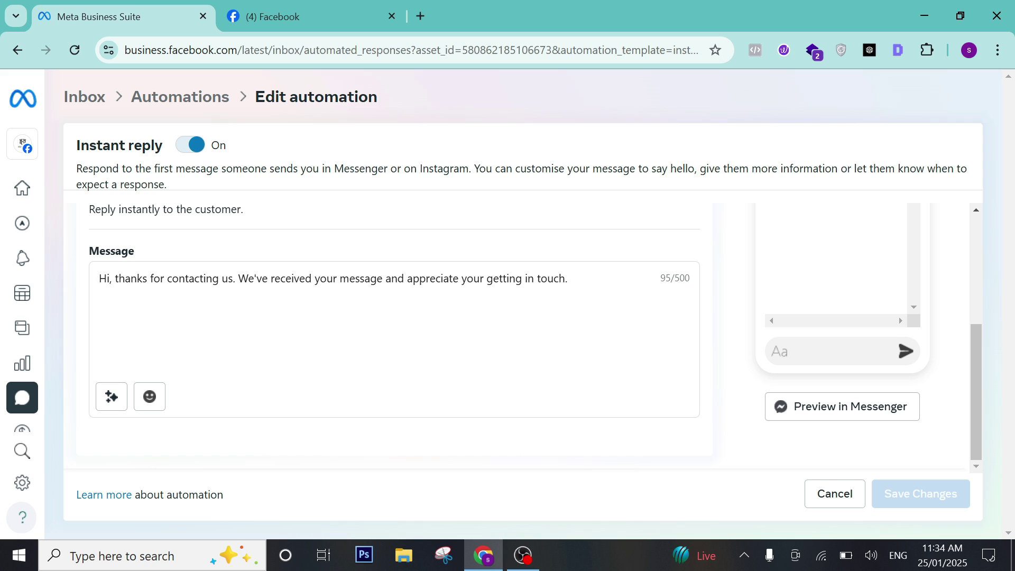
click(567, 306)
drag(563, 280, 4, 285)
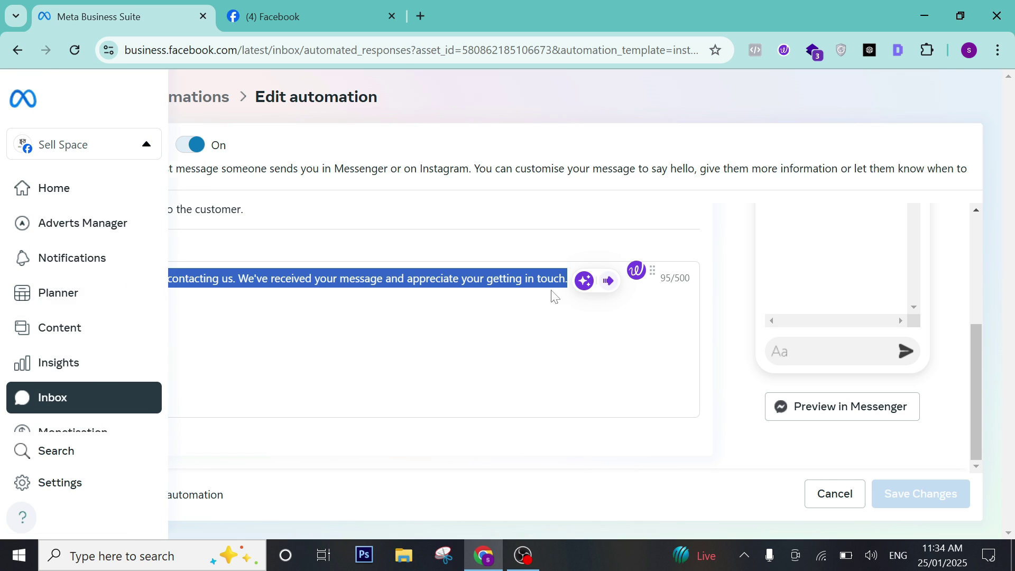
click(189, 147)
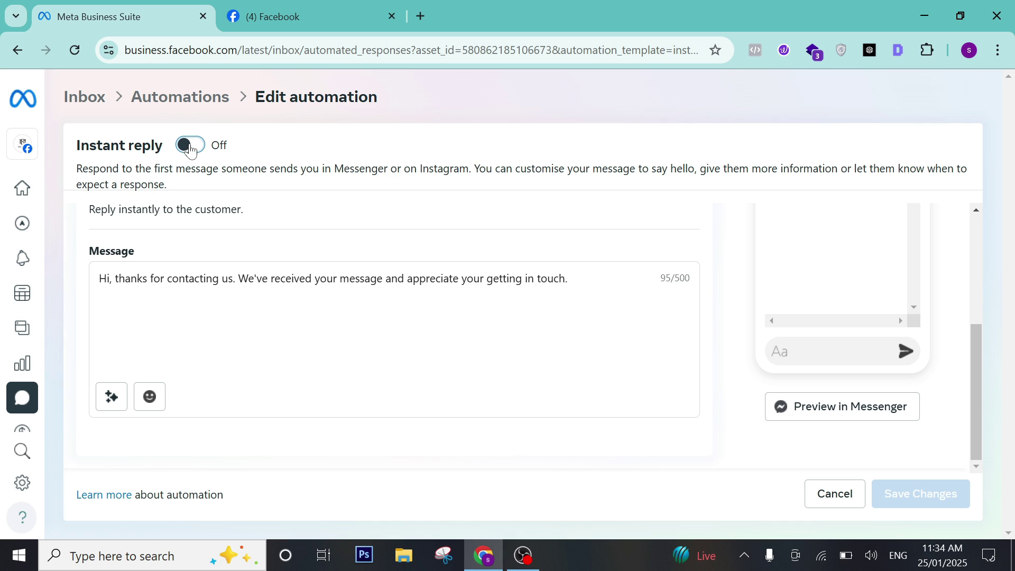
click(188, 147)
drag(568, 279, 98, 278)
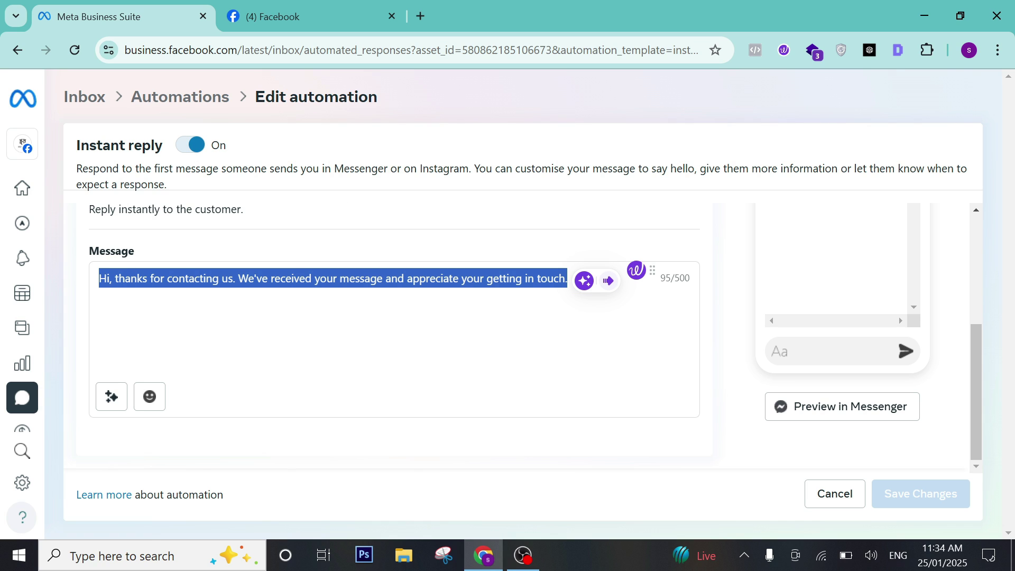
click(469, 324)
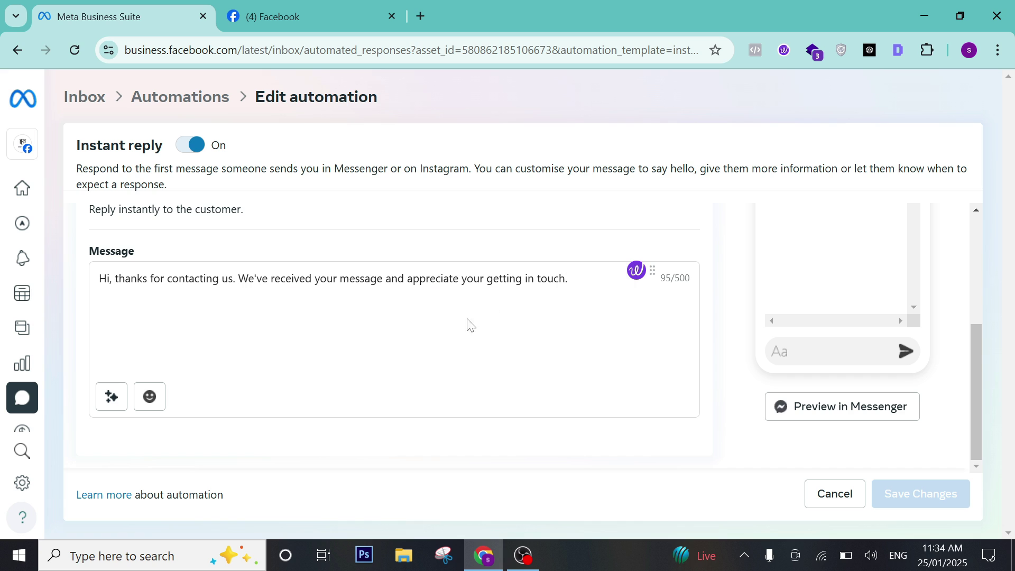
drag(238, 278, 101, 280)
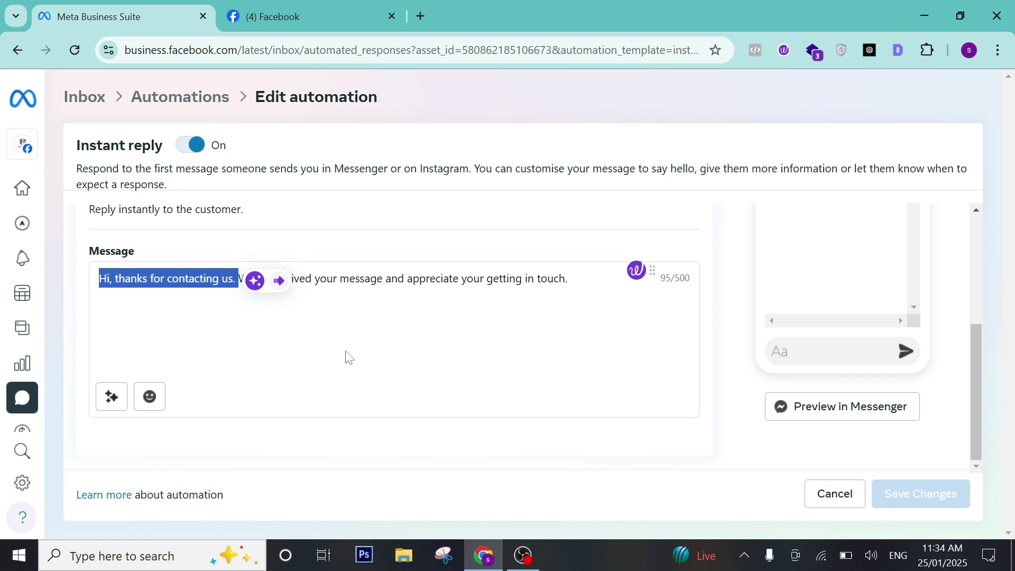
- Leave the Instant reply editor without saving and look over the list of your automations
click(828, 494)
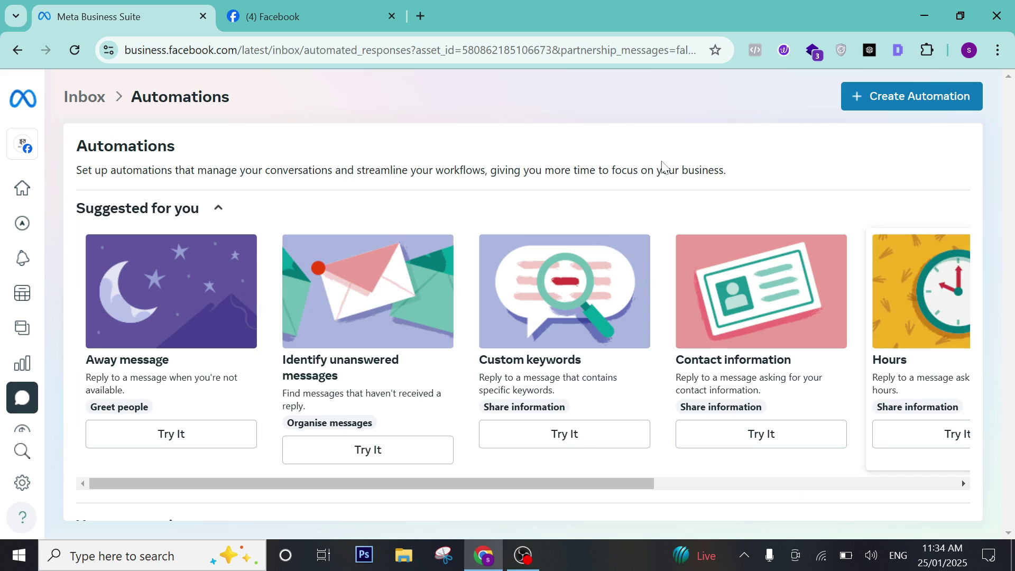
scroll(465, 311, down, 4)
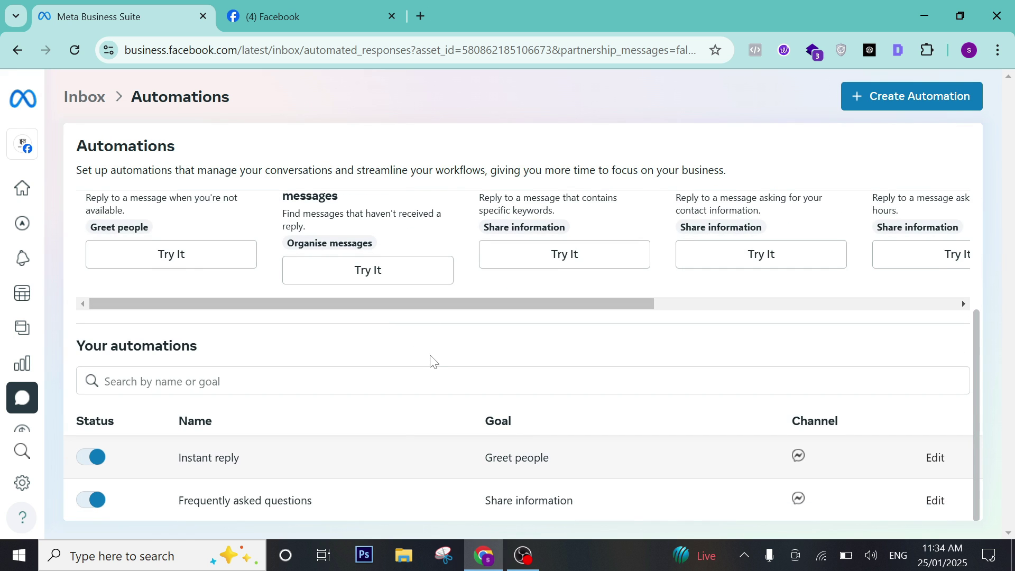
scroll(345, 500, up, 1)
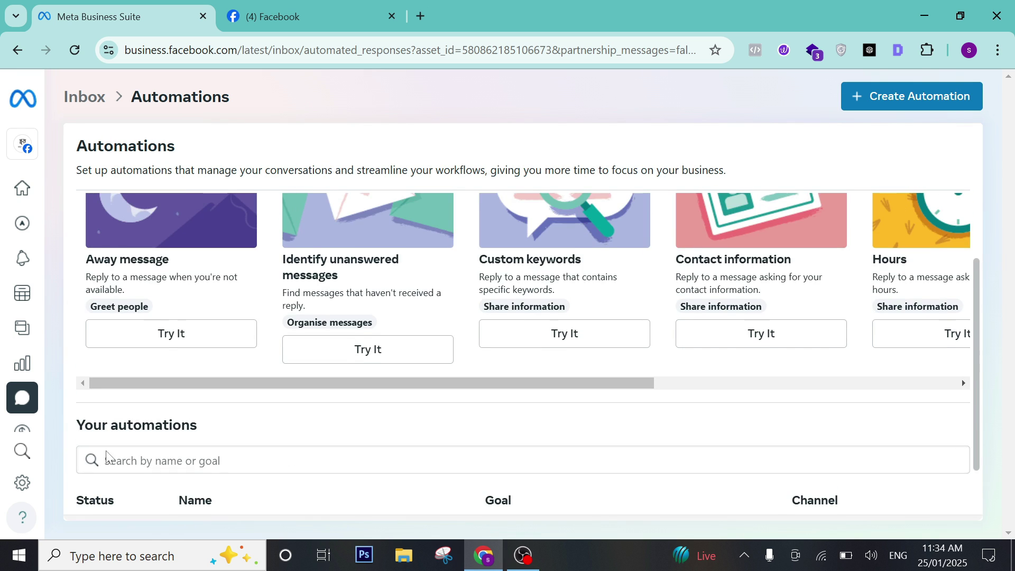
scroll(192, 478, down, 1)
- Search Google for "very responsive to messages badge" in a new browser tab and show the image results
click(421, 16)
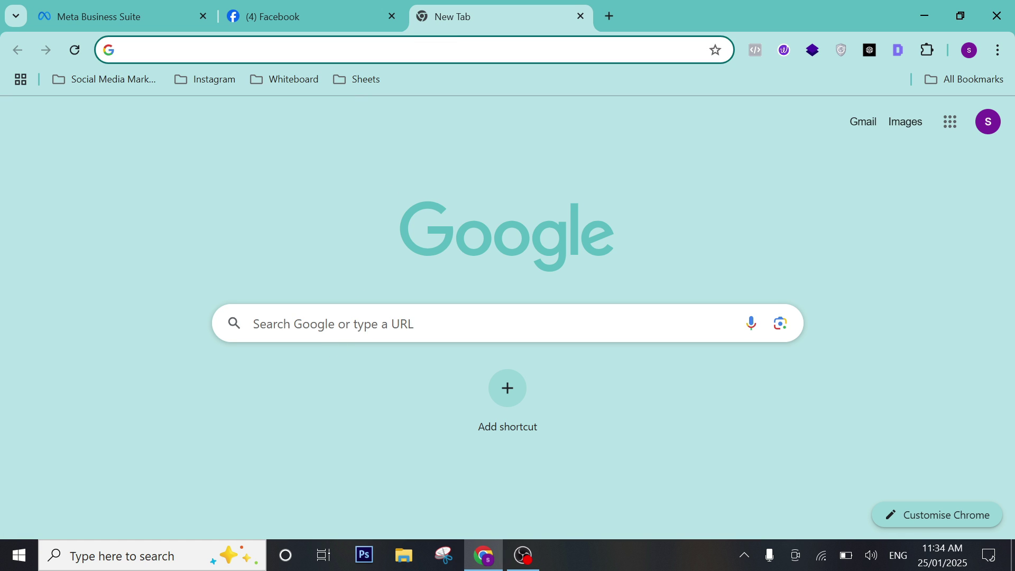
click(338, 323)
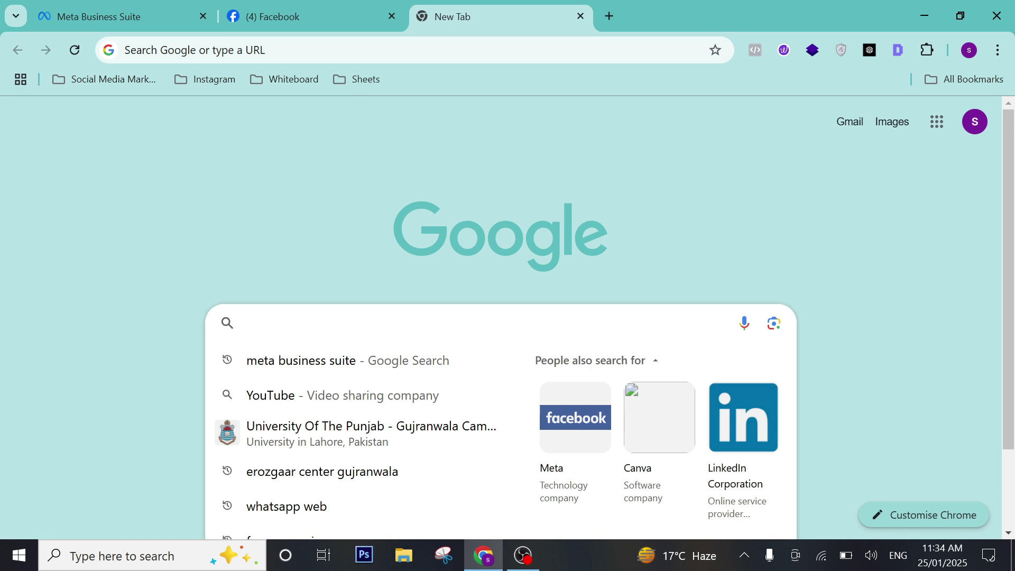
text(very)
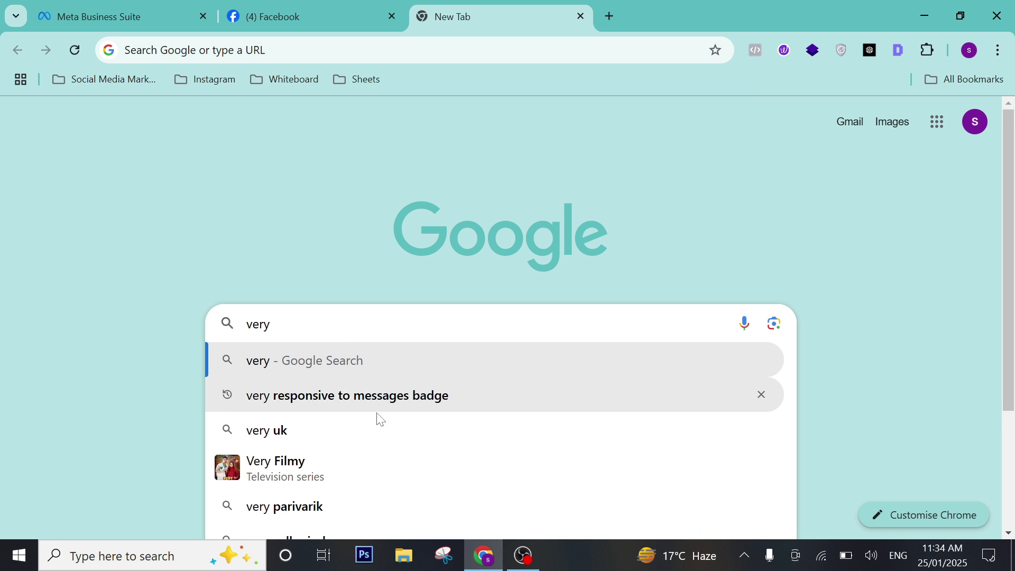
click(380, 394)
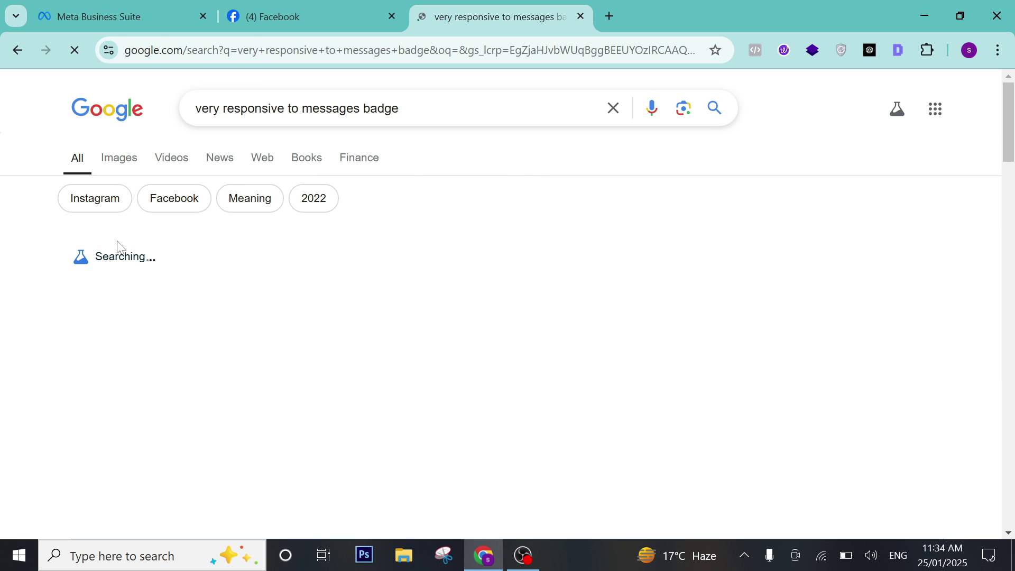
scroll(148, 152, down, 1)
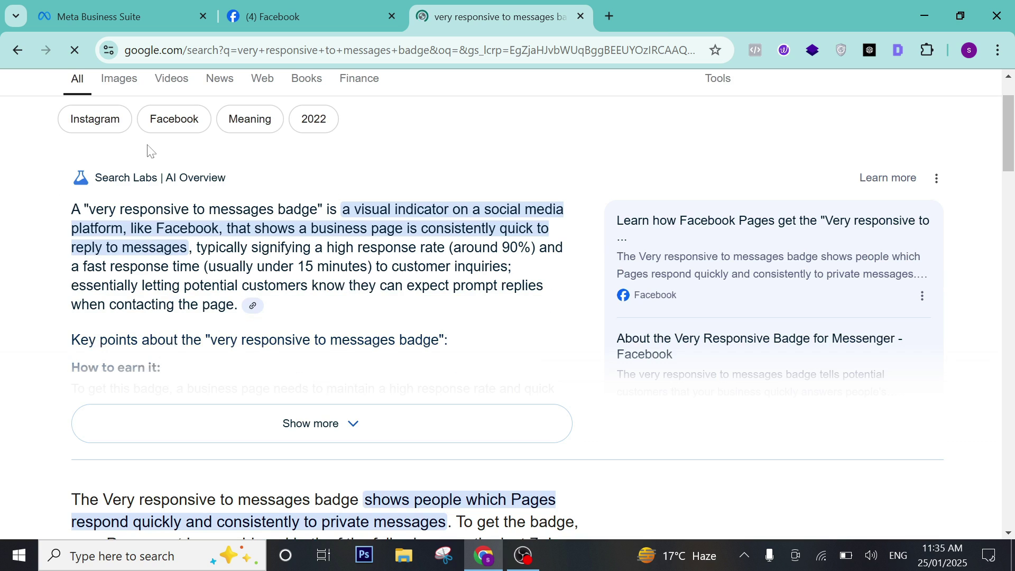
click(131, 87)
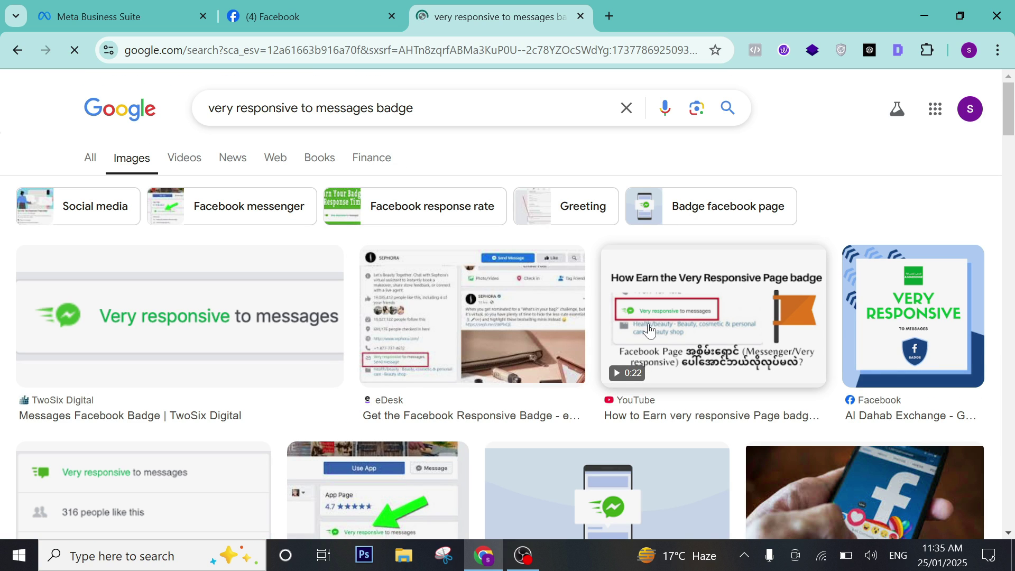
- Look over the badge image results, switch back to Meta Business Suite and open the Frequently asked questions automation for editing
scroll(686, 299, down, 4)
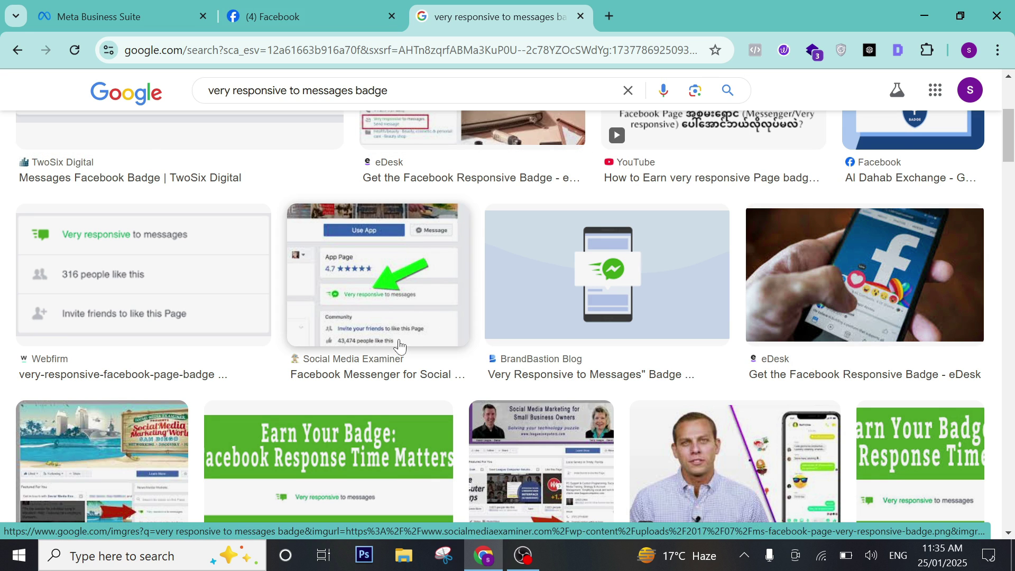
key(ctrl+Tab)
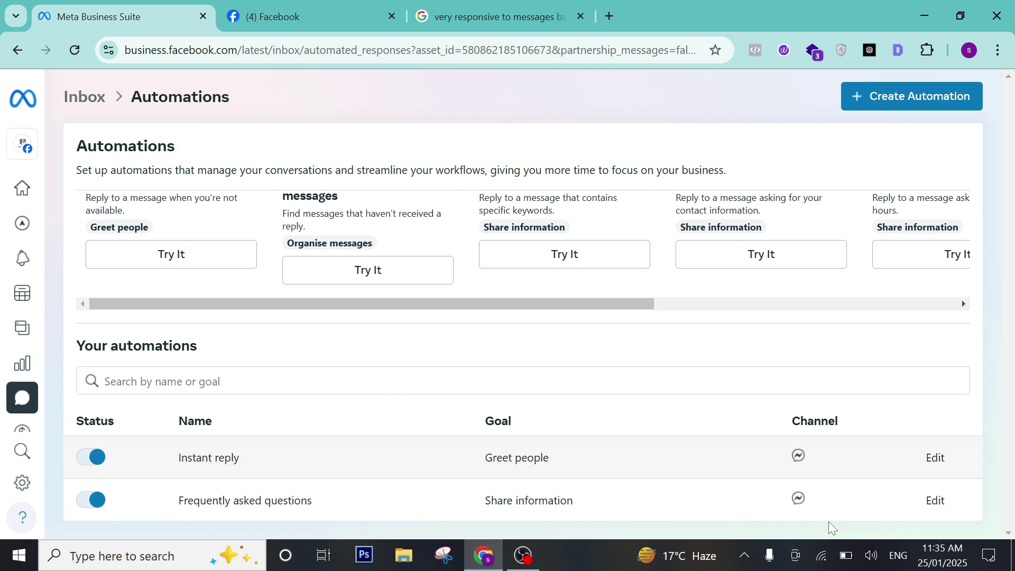
click(932, 500)
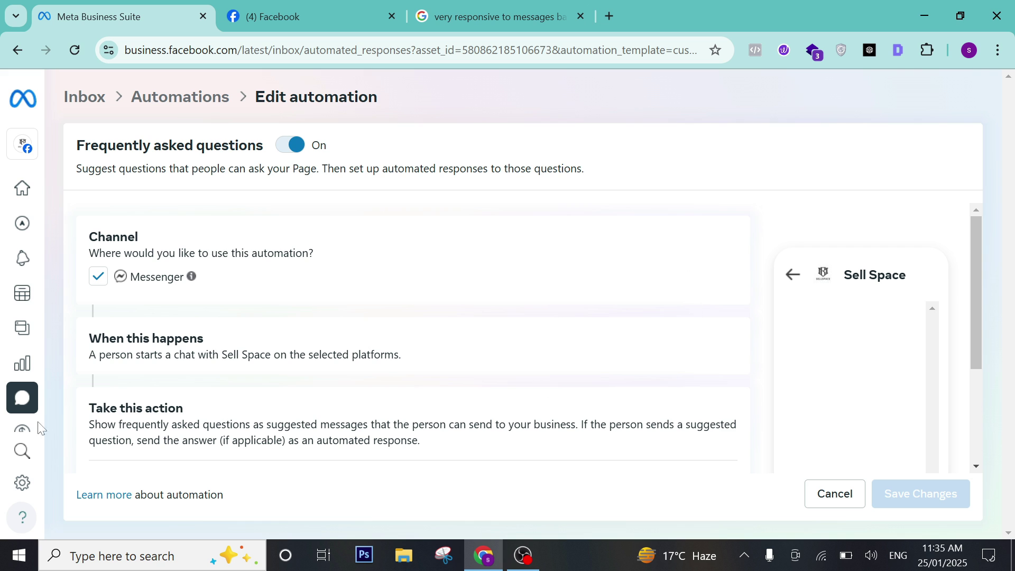
scroll(247, 290, down, 3)
scroll(247, 291, up, 3)
- On Facebook, search for "erozgaar" and open the E-Rozgaar, Punjab University Gujranwala Campus page, closing the Punjab Food Authority chat
click(253, 16)
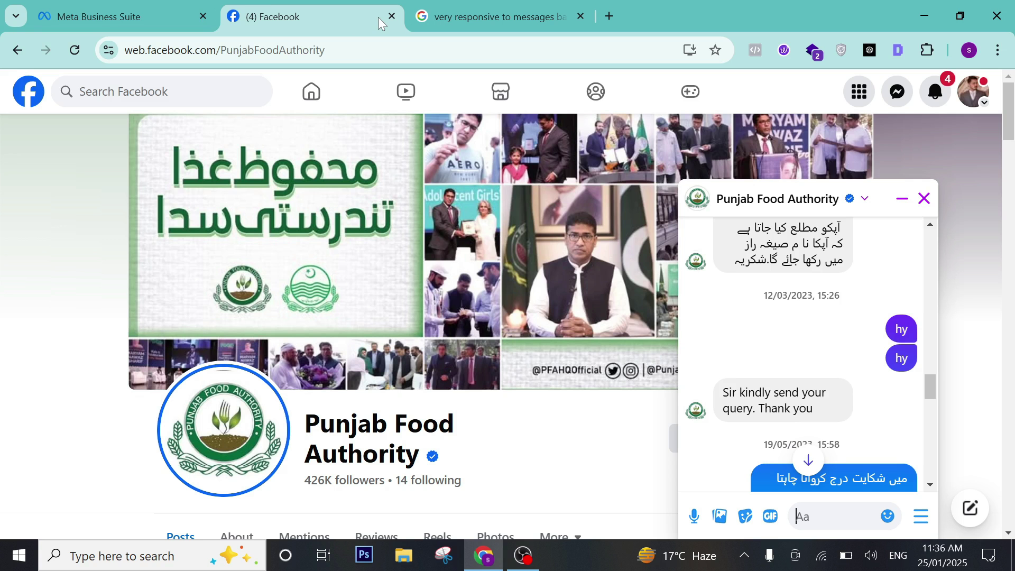
click(132, 91)
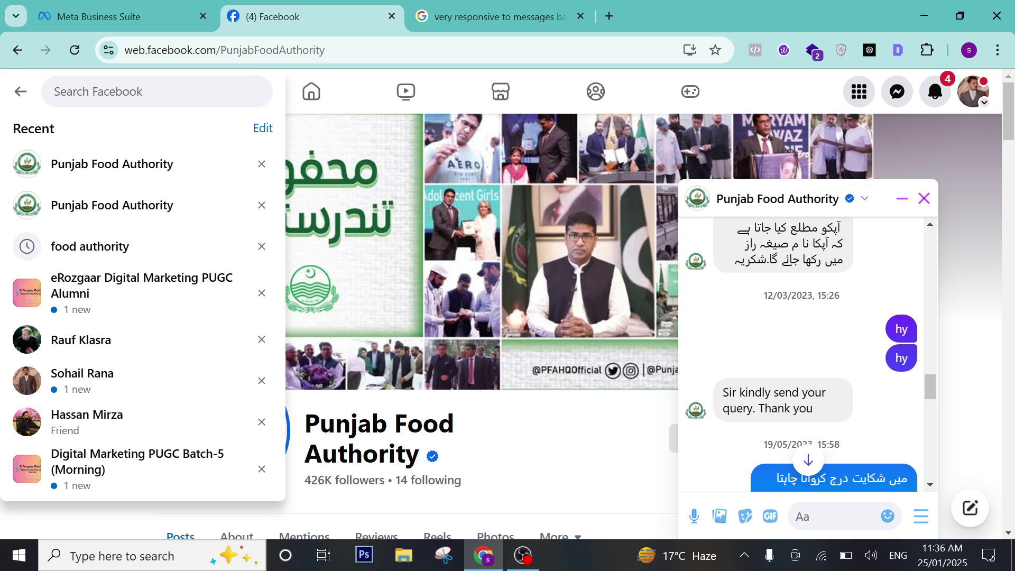
text(er)
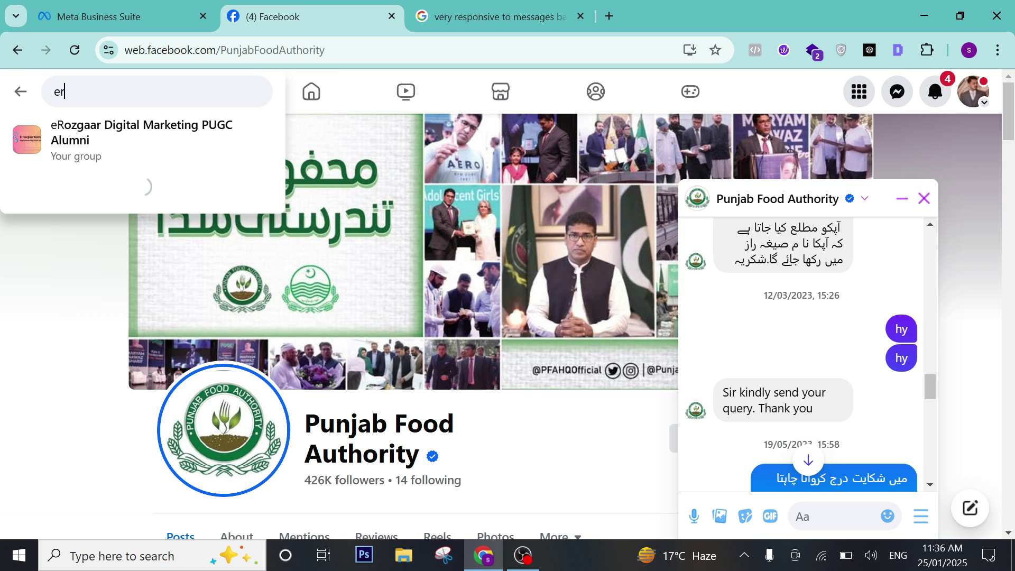
text(ozgaa)
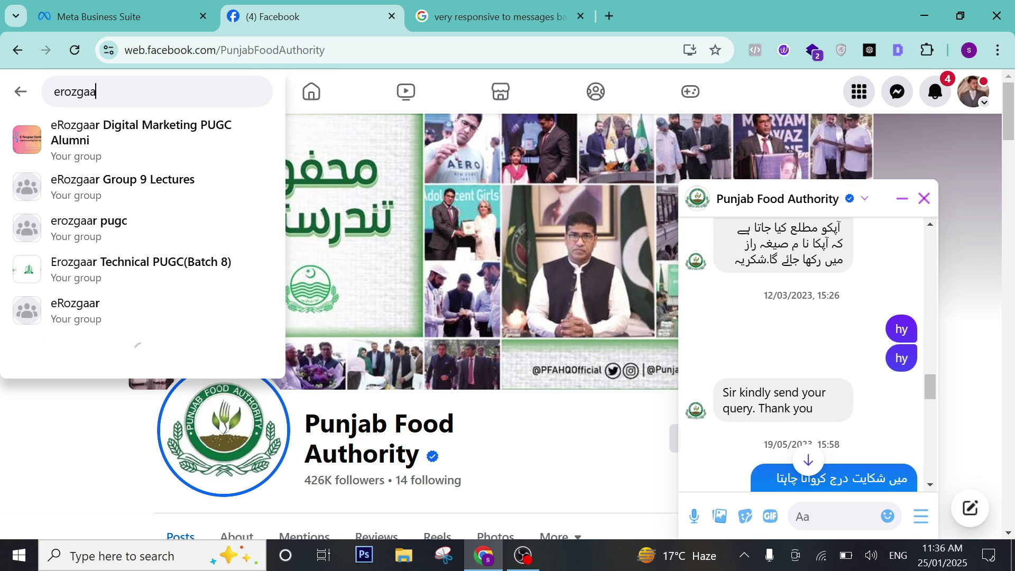
text(r)
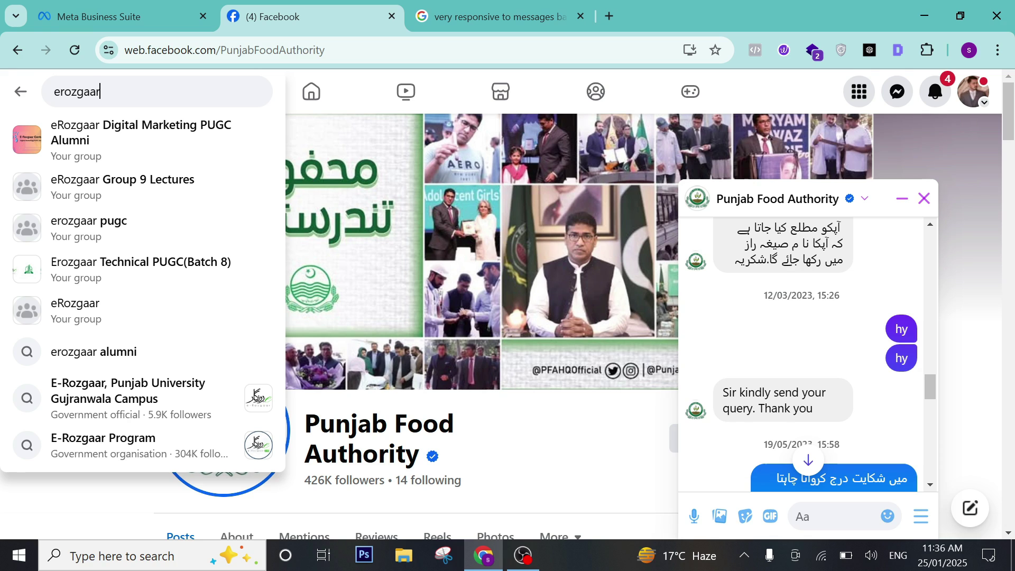
click(105, 391)
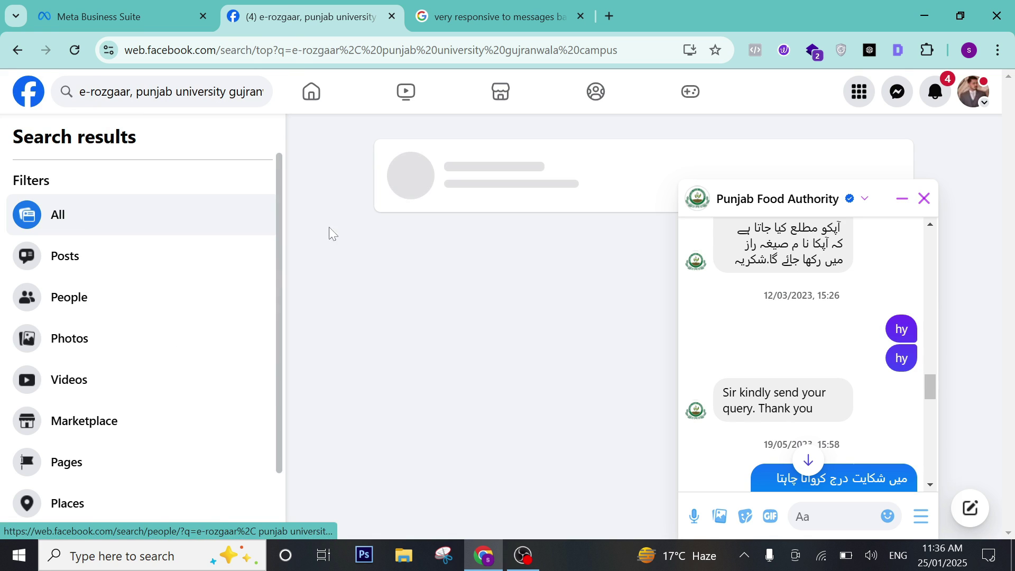
click(923, 199)
click(650, 159)
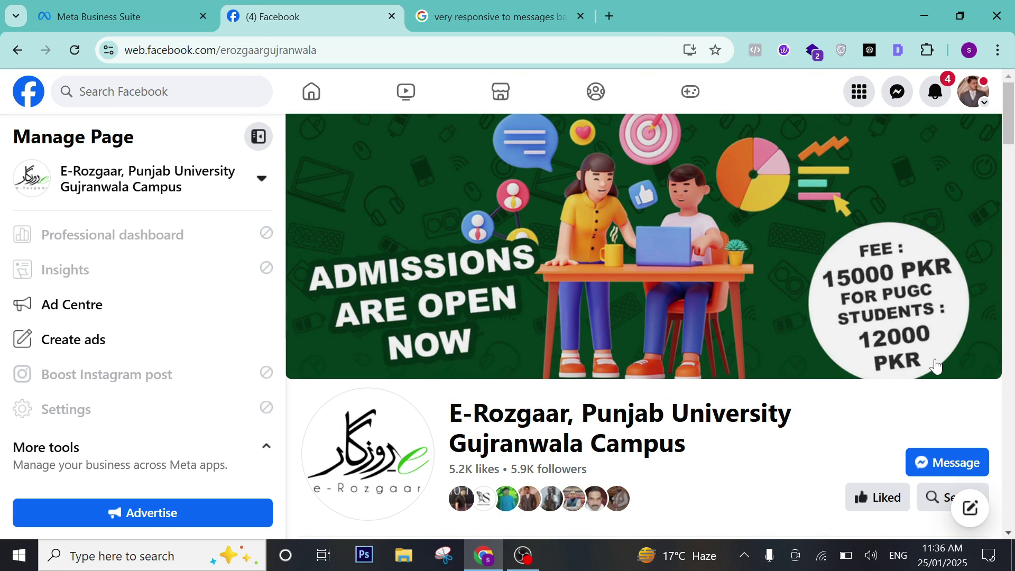
- Open the E-Rozgaar page's message chat and read its automated answer to "Digital Marketing Course Details"
click(947, 463)
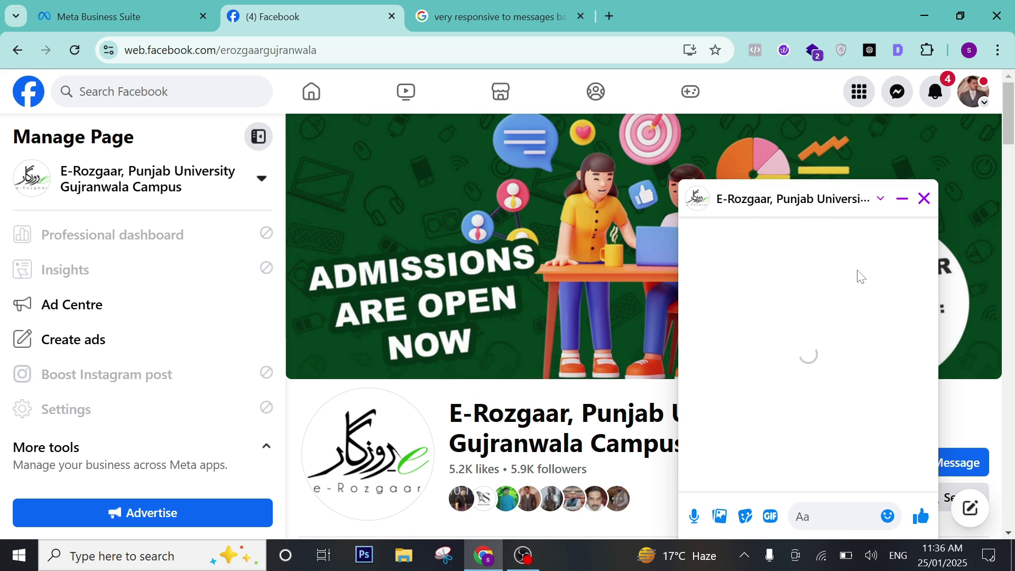
scroll(865, 358, up, 10)
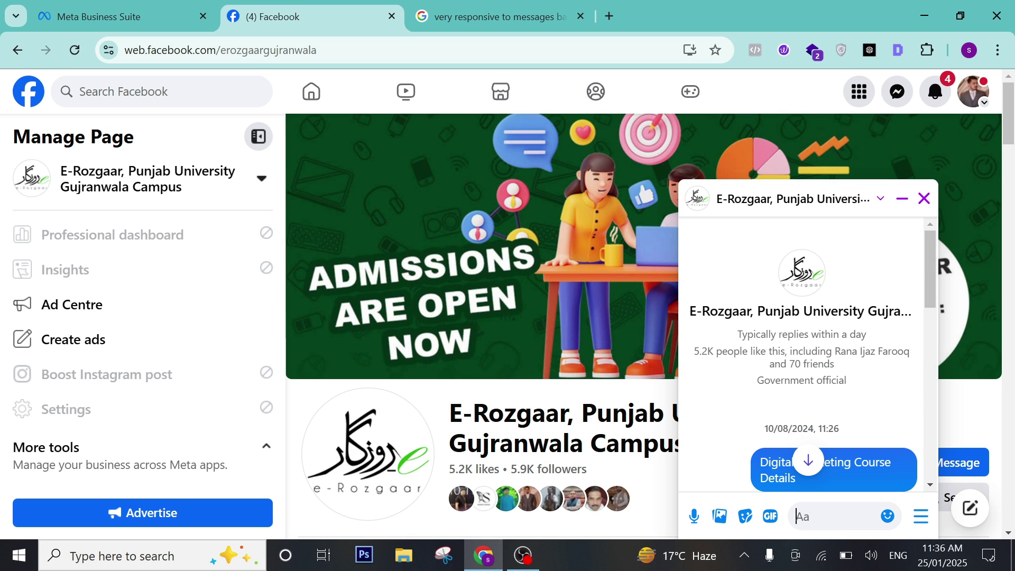
scroll(813, 321, down, 3)
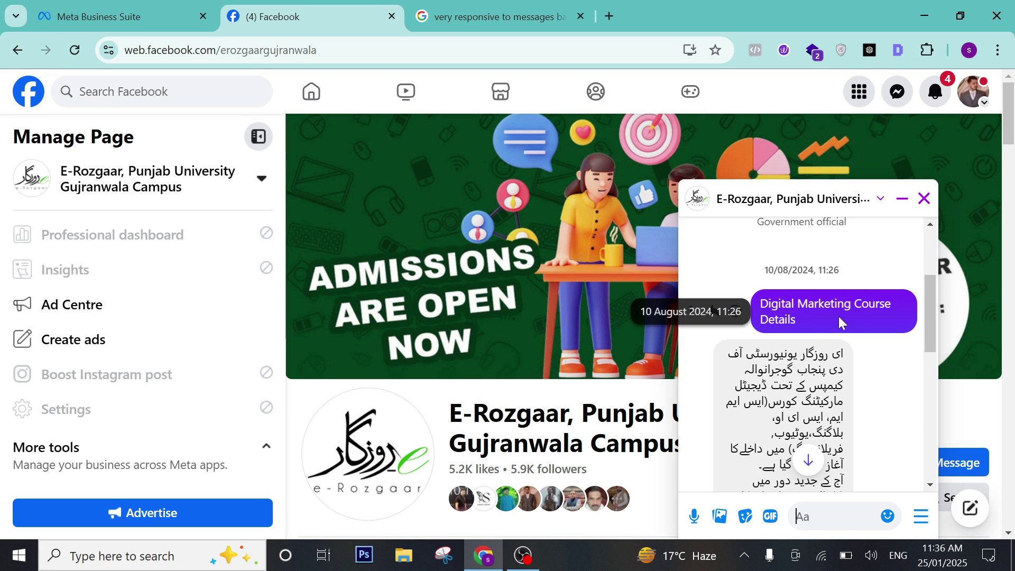
scroll(782, 423, down, 3)
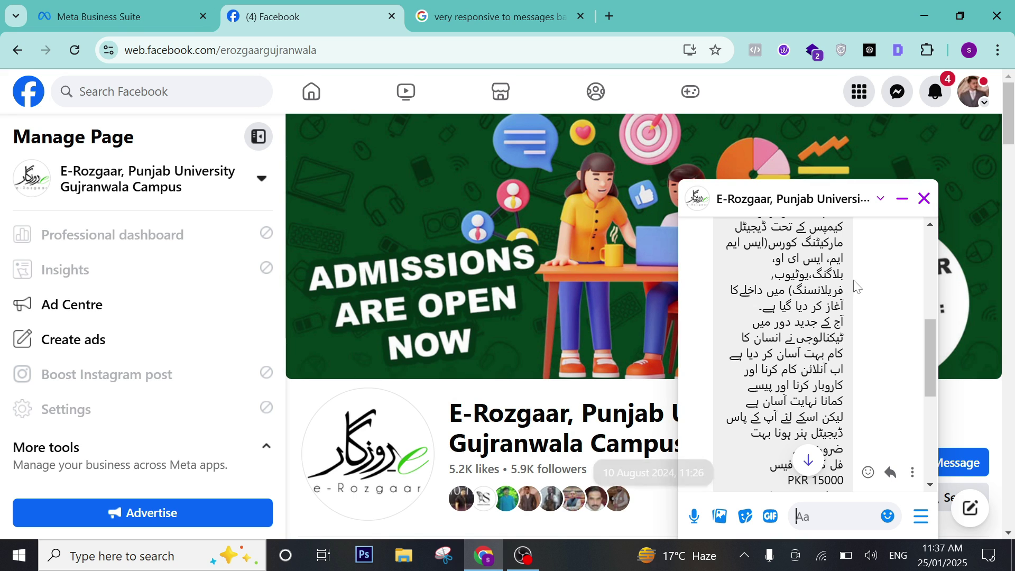
- Return to the Frequently asked questions automation, add another Messenger question and expand its editing fields
click(126, 17)
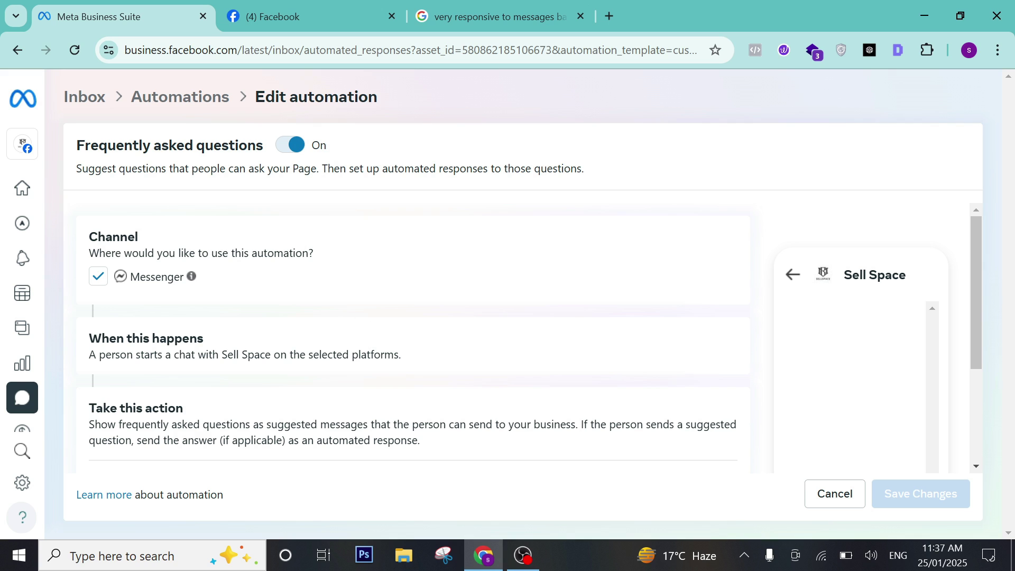
scroll(283, 227, down, 3)
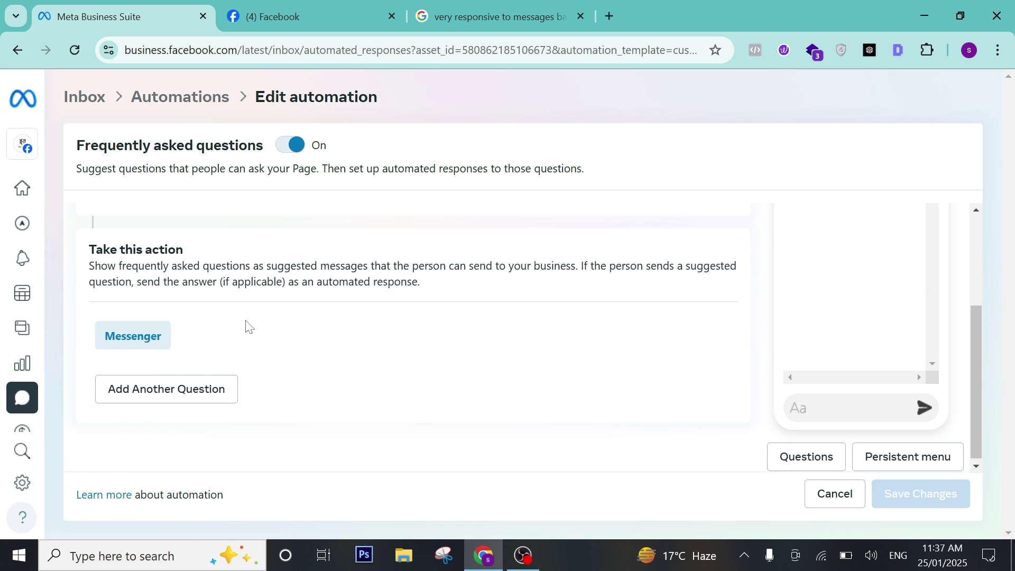
scroll(249, 326, up, 3)
scroll(249, 327, down, 3)
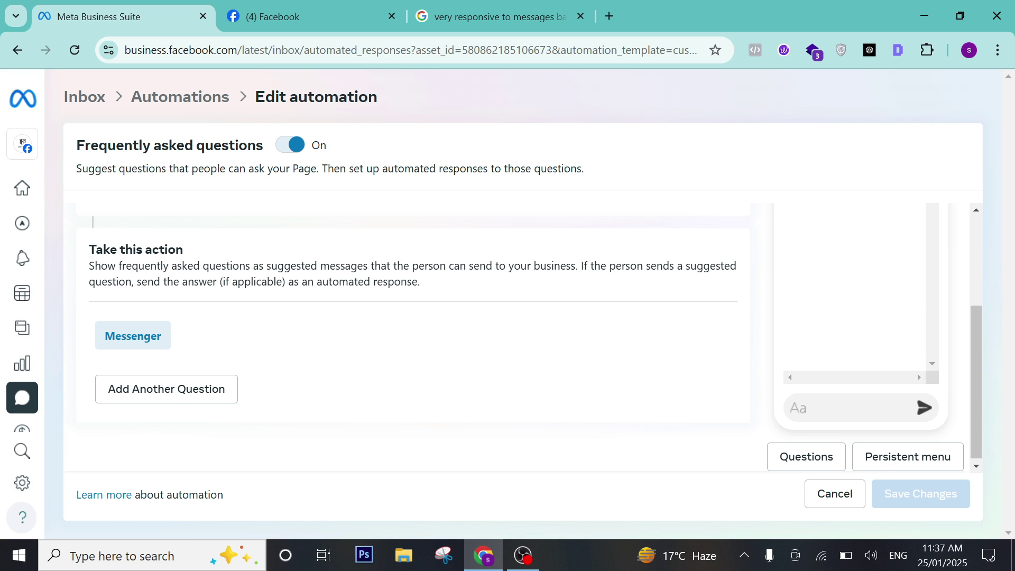
click(183, 396)
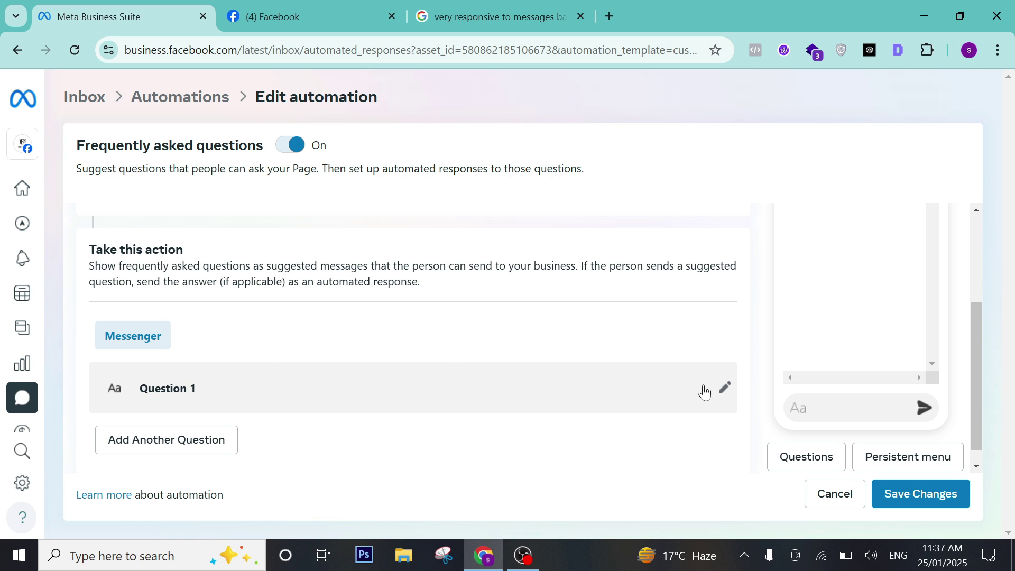
click(724, 389)
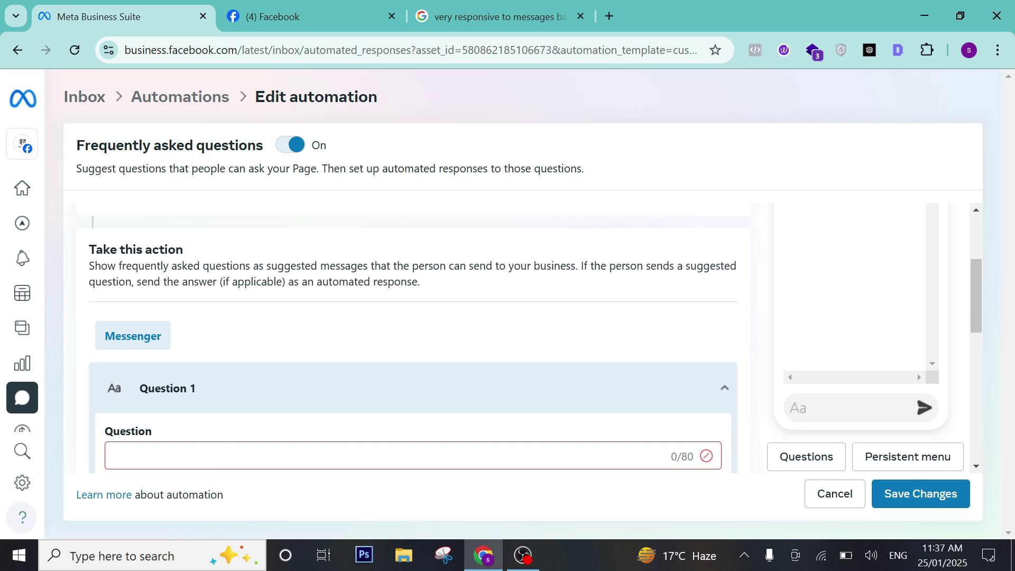
text(wah)
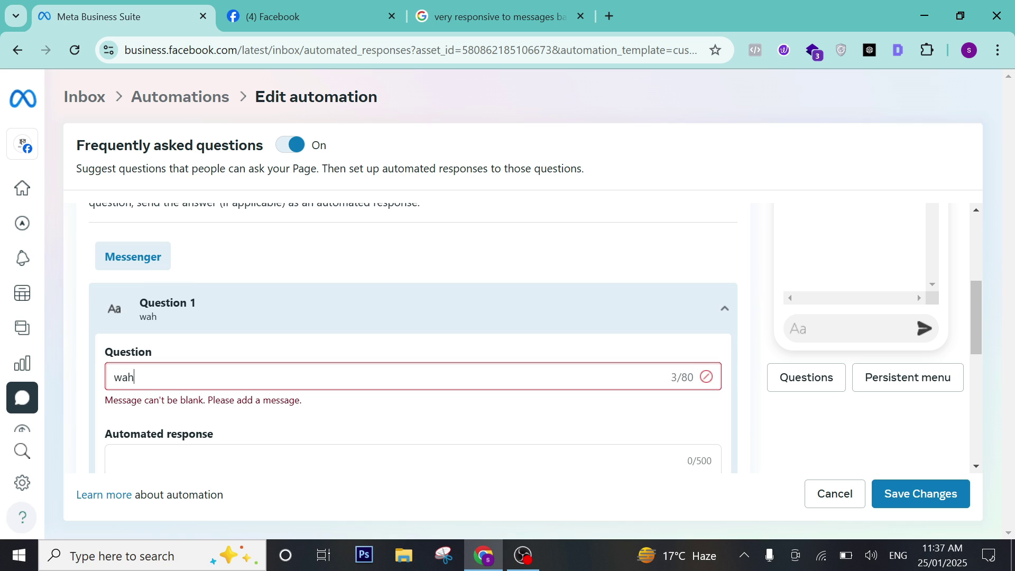
key(BackSpace)
key(BackSpace)
key(BackSpace)
key(BackSpace)
key(BackSpace)
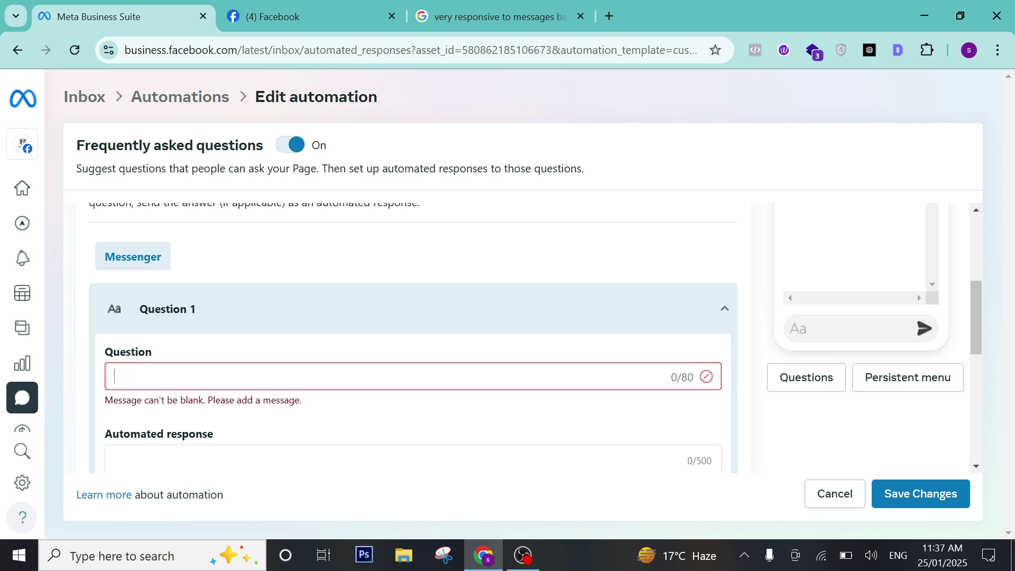
- Enter "Digital Marketing Course" as the text of Question 1
text(Digital)
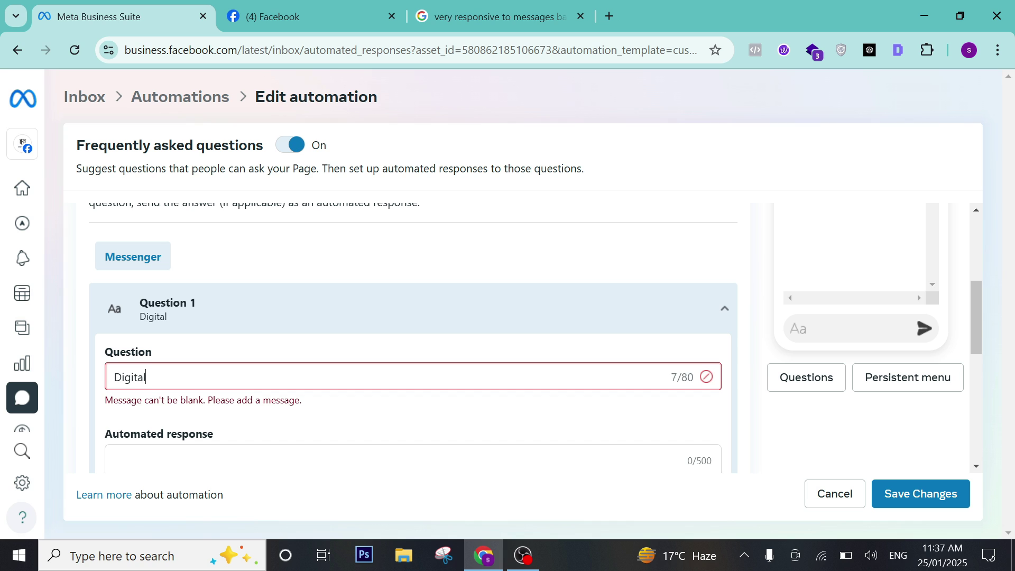
text( Marketing Co)
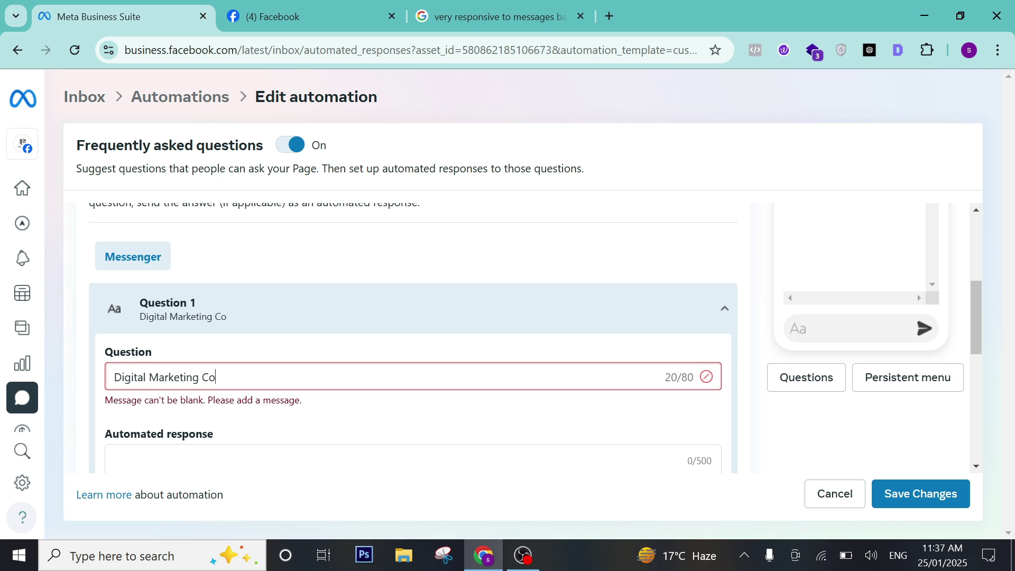
text(urse)
key(Tab)
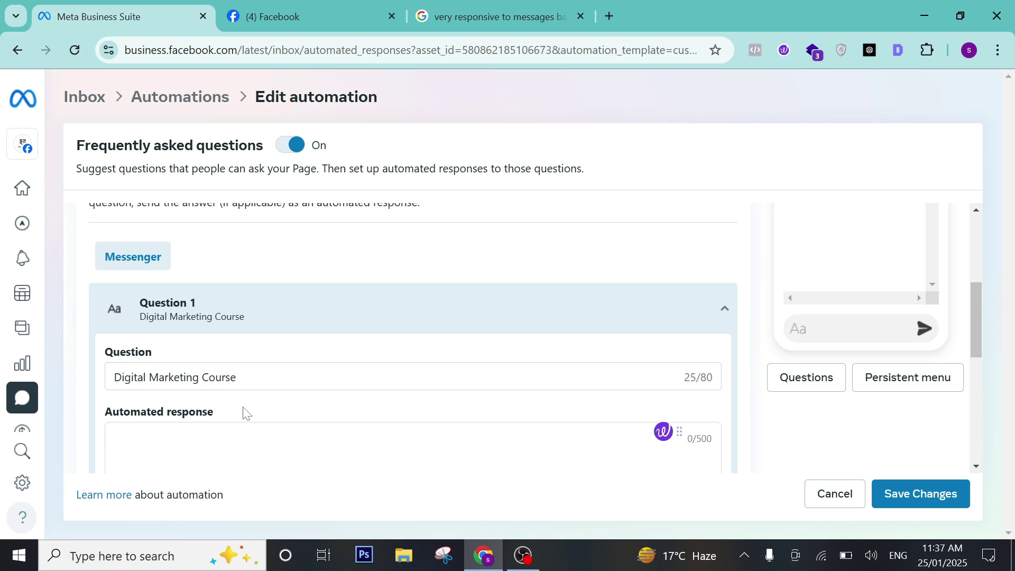
- Copy the opening part of the Urdu course reply from the E-Rozgaar Facebook chat and paste it as Question 1's automated response
scroll(264, 397, down, 1)
click(315, 16)
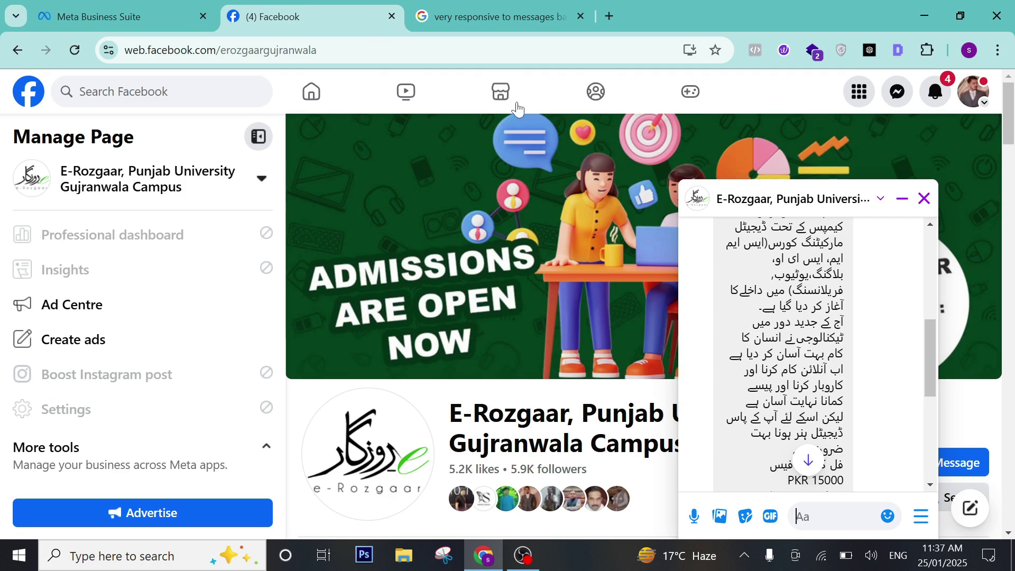
scroll(907, 260, up, 3)
drag(840, 478, 822, 385)
click(835, 369)
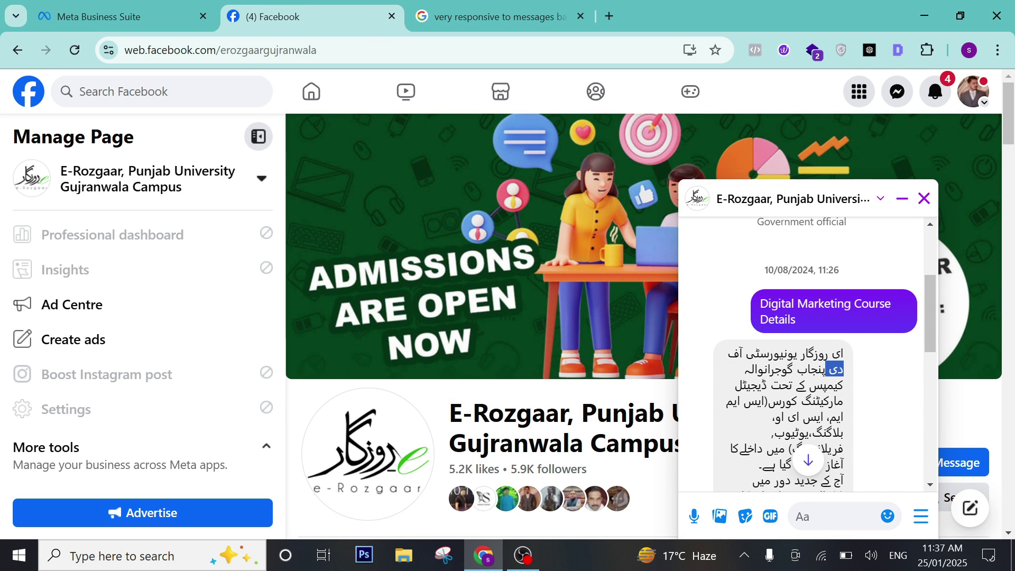
drag(844, 351, 739, 484)
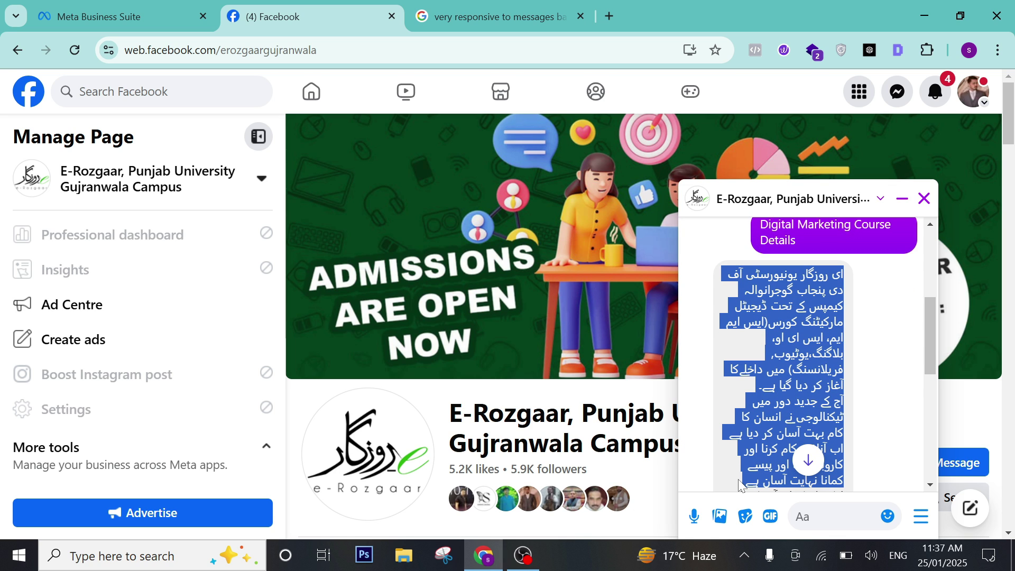
click(114, 17)
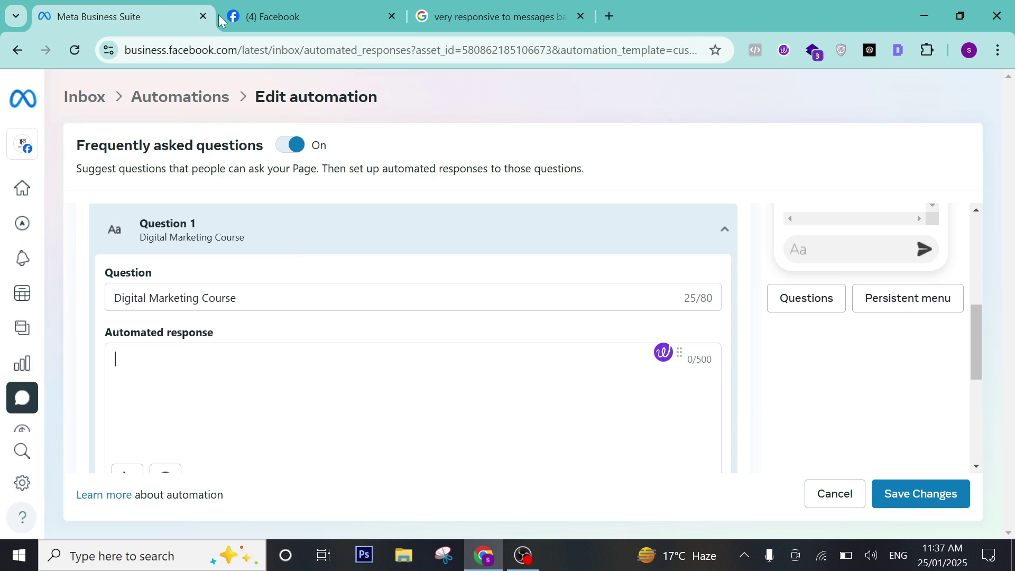
click(201, 375)
text(ای روزگار یونیورسٹی آف دی پنجاب گوجرانوالہ کیمپس کے تحت ڈیجیٹل مارکیٹنگ کورس(ایس ایم ایم، ایس ای او، بلاگنگ،یوٹیوب، فریلانسنگ) میں داخلے کا آغاز کر دیا گیا ہے۔ آج کے جدید دور میں ٹیکنالوجی نے انسان کا کام بہت آسان کر دیا ہے اب آنلائن کام کرنا اور کاروبار کرنا اور پیسے کمانا نہایت آسان ہے)
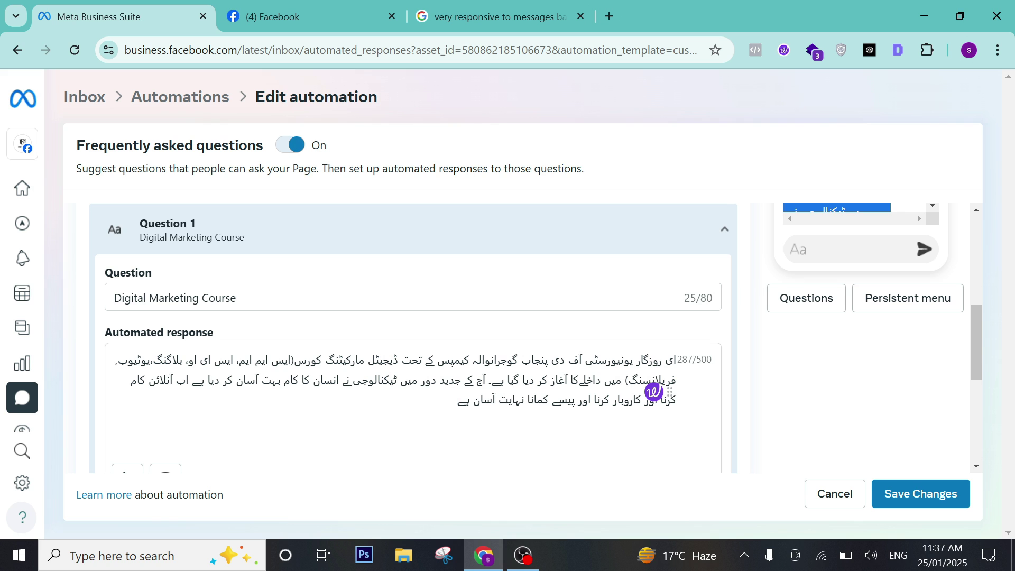
- Personalise the automated response by adding the First name of recipient placeholder at the end of the text
scroll(295, 400, down, 2)
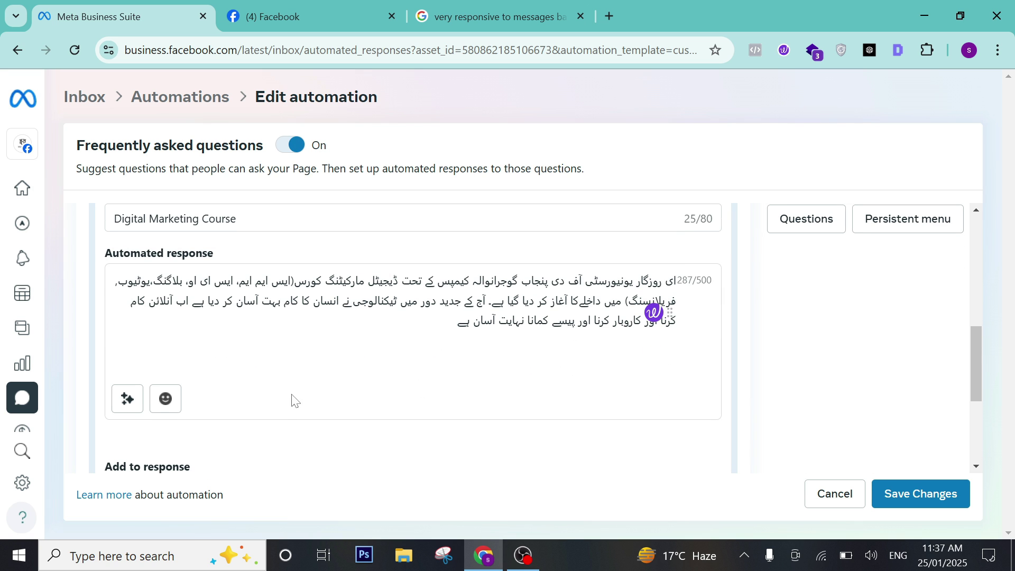
click(127, 400)
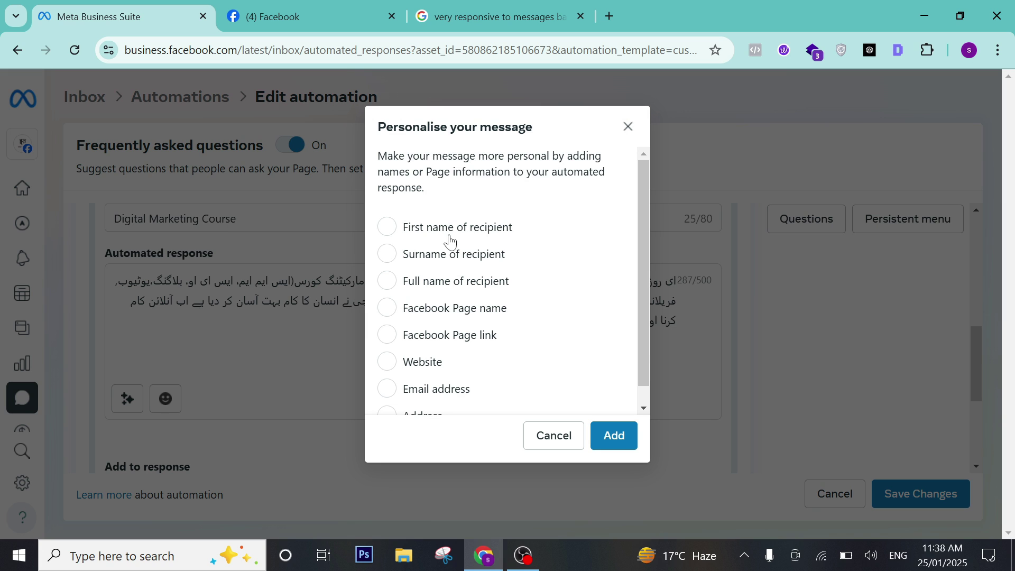
click(449, 239)
click(610, 435)
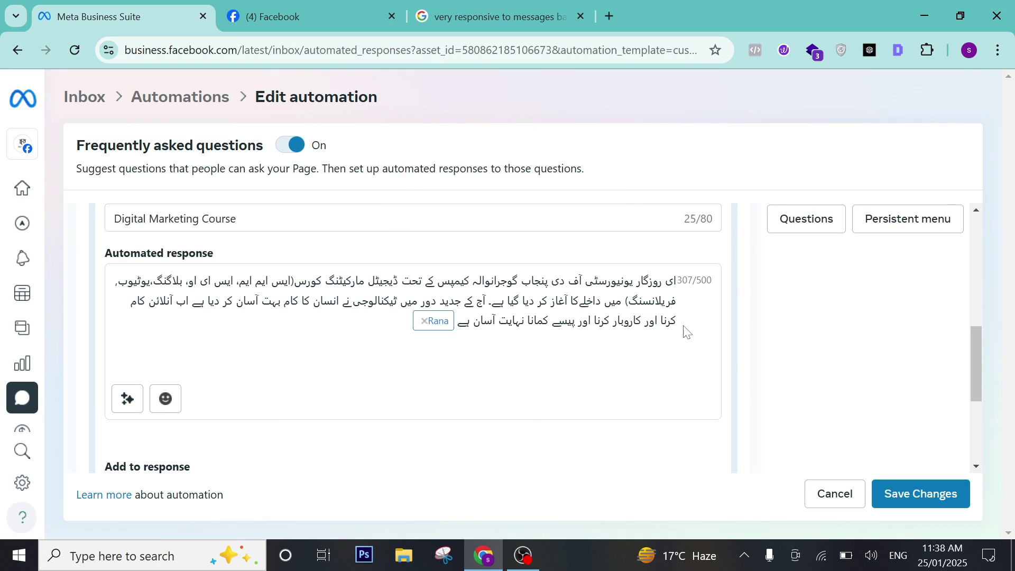
- Review the Add to response options, compare them with the image attached to the E-Rozgaar chat reply, and return to the automation editor
scroll(716, 400, down, 3)
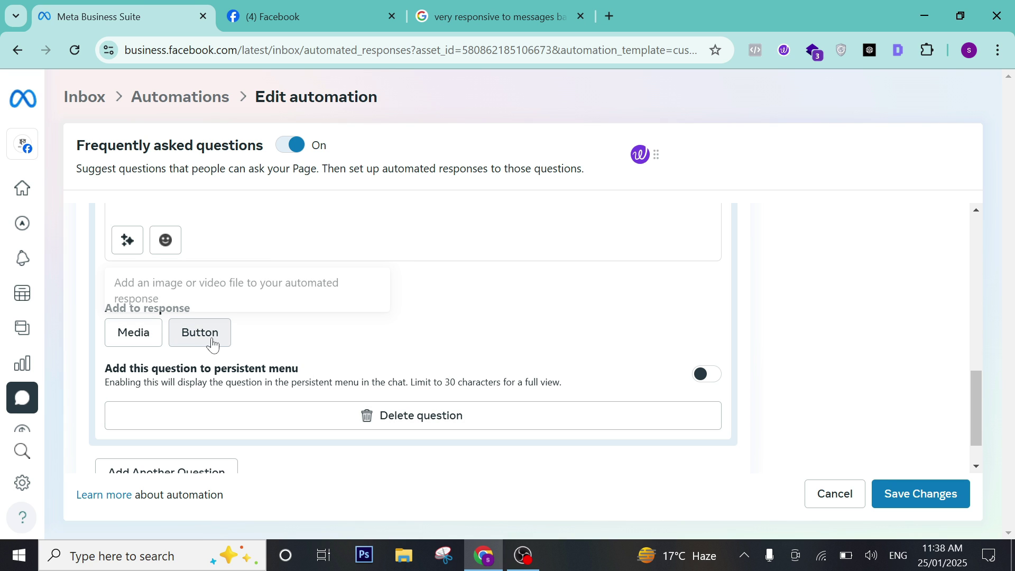
click(312, 16)
scroll(791, 411, down, 5)
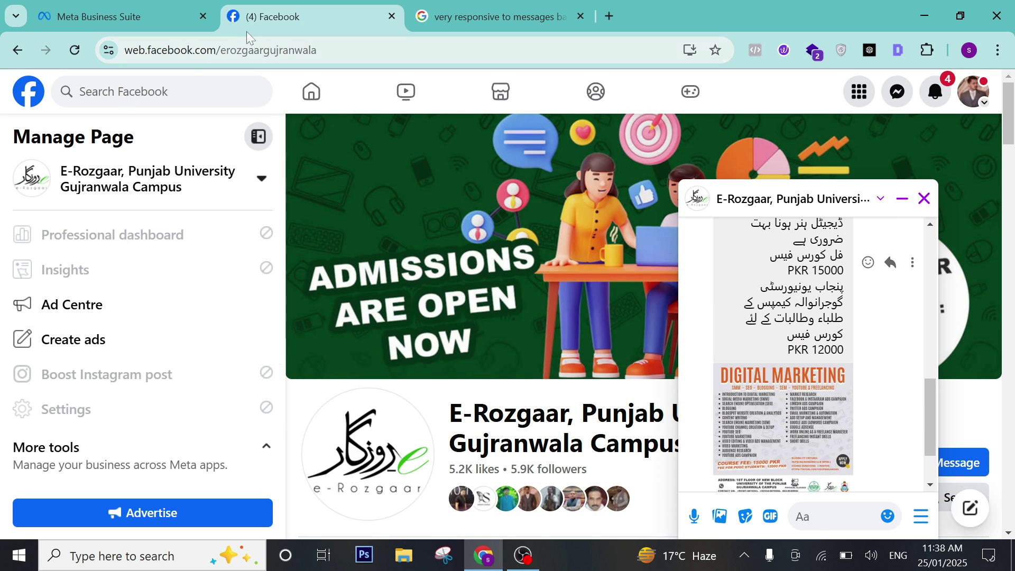
click(144, 12)
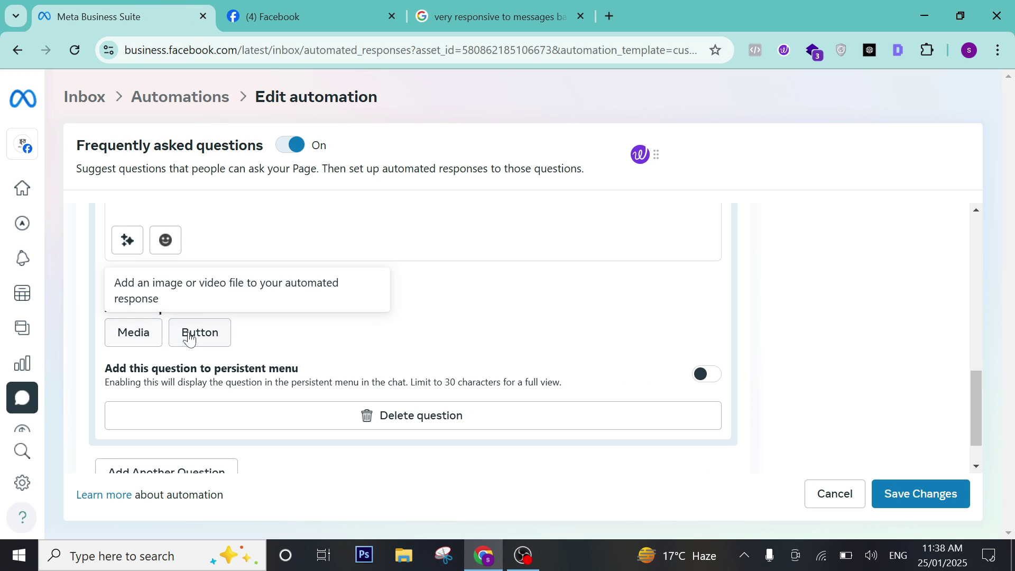
- Attach Digital.png as media to Question 1's automated response and add a button to the response
click(136, 334)
click(355, 146)
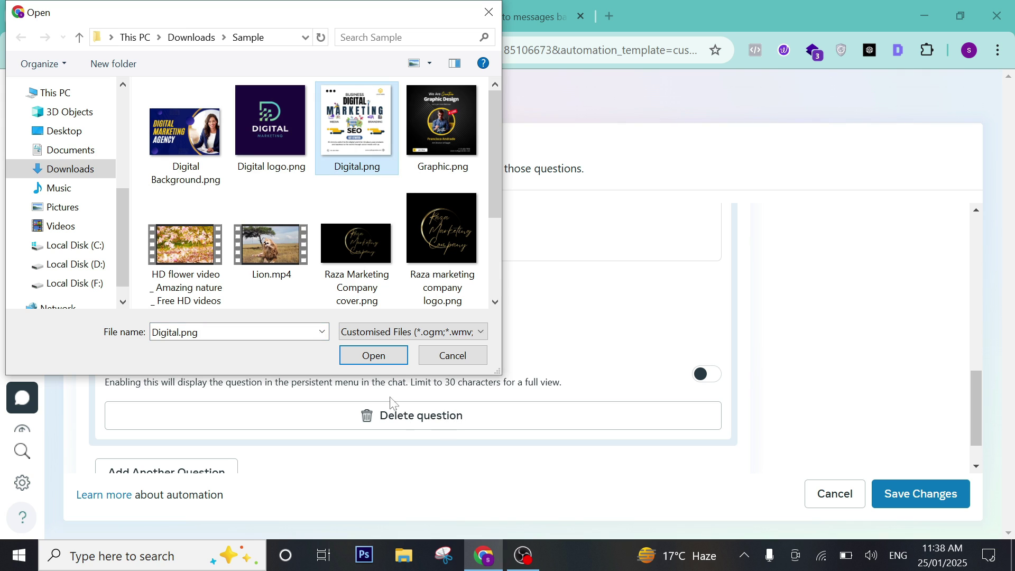
click(372, 355)
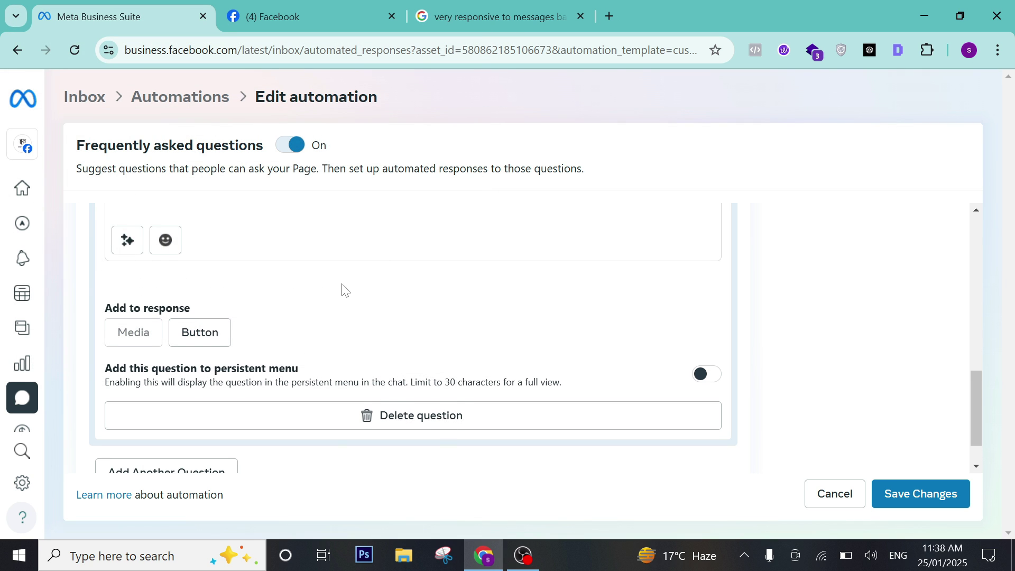
scroll(342, 288, down, 1)
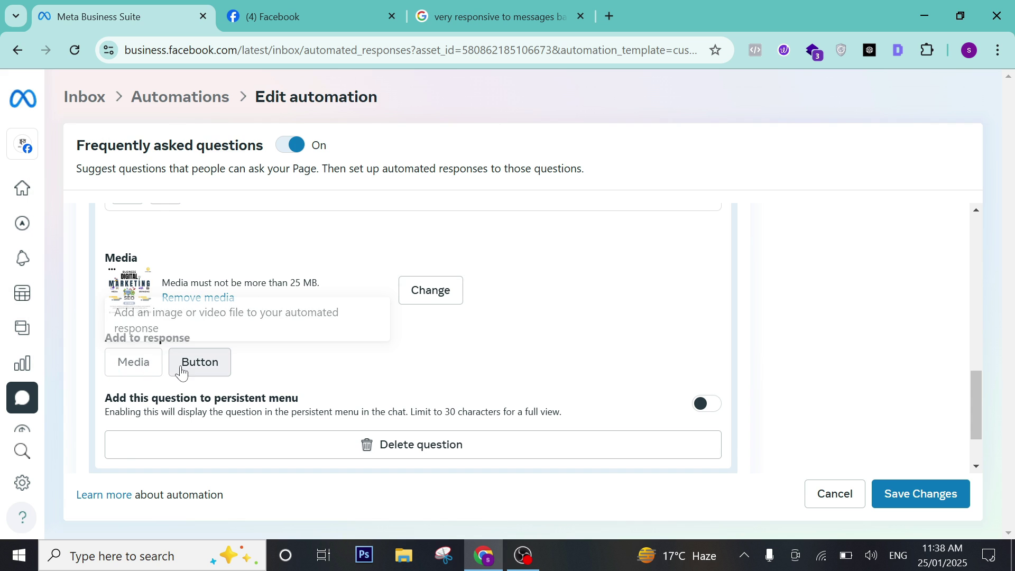
click(199, 362)
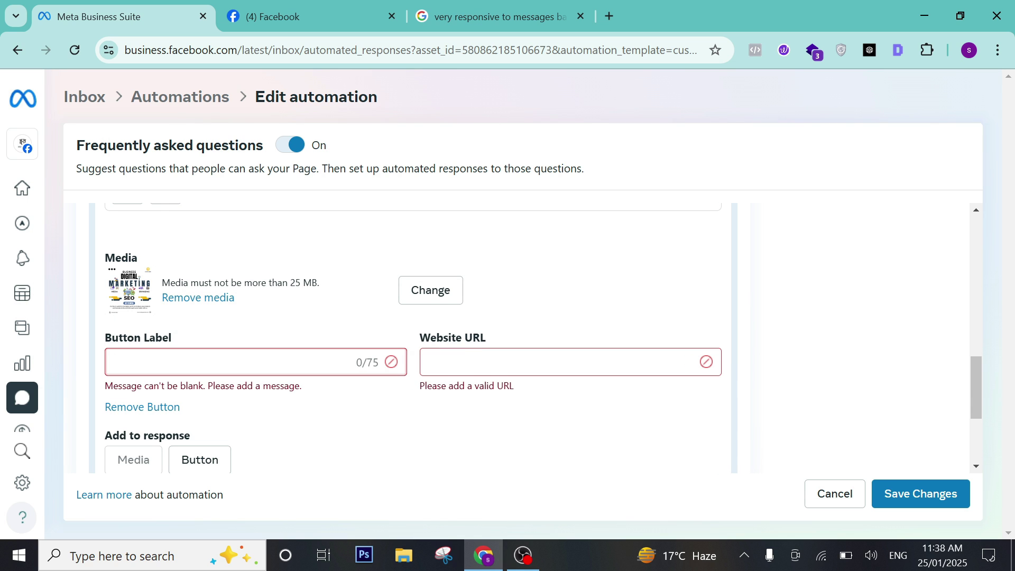
- Follow the Apply Link in the E-Rozgaar chat reply to examine the registration form it opens, and return to the automation editor
click(497, 16)
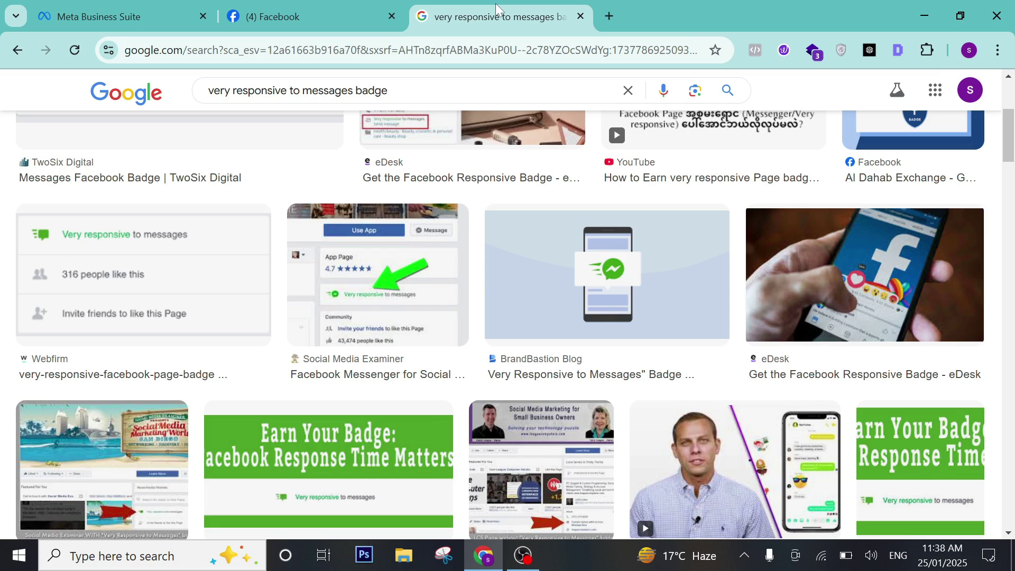
click(306, 15)
scroll(810, 427, down, 1)
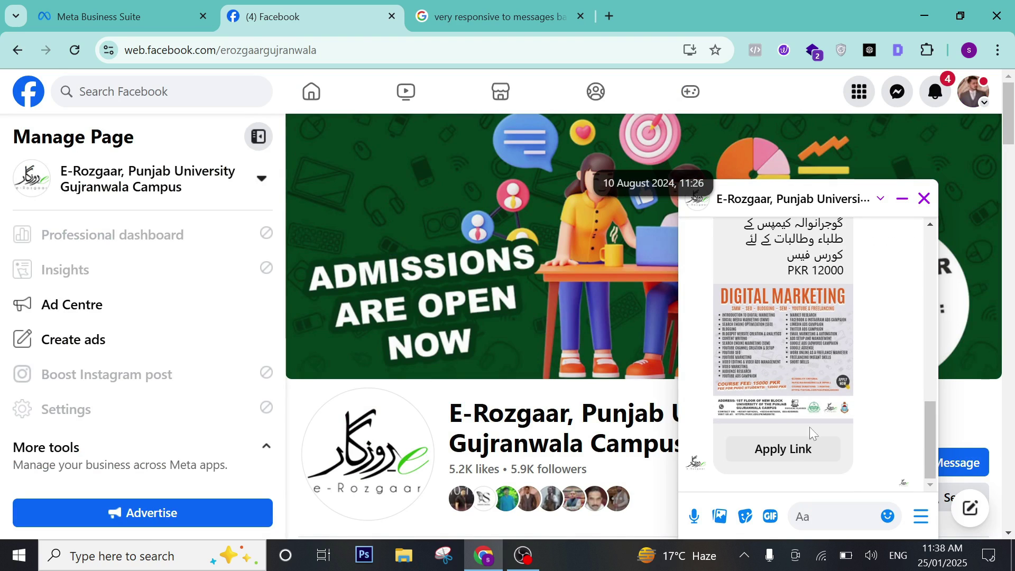
click(797, 460)
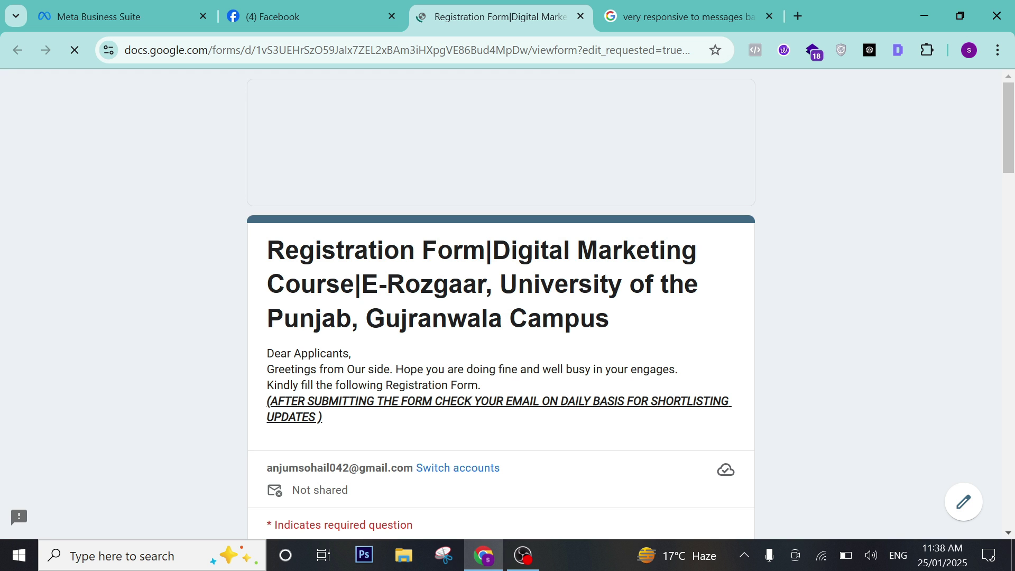
click(257, 24)
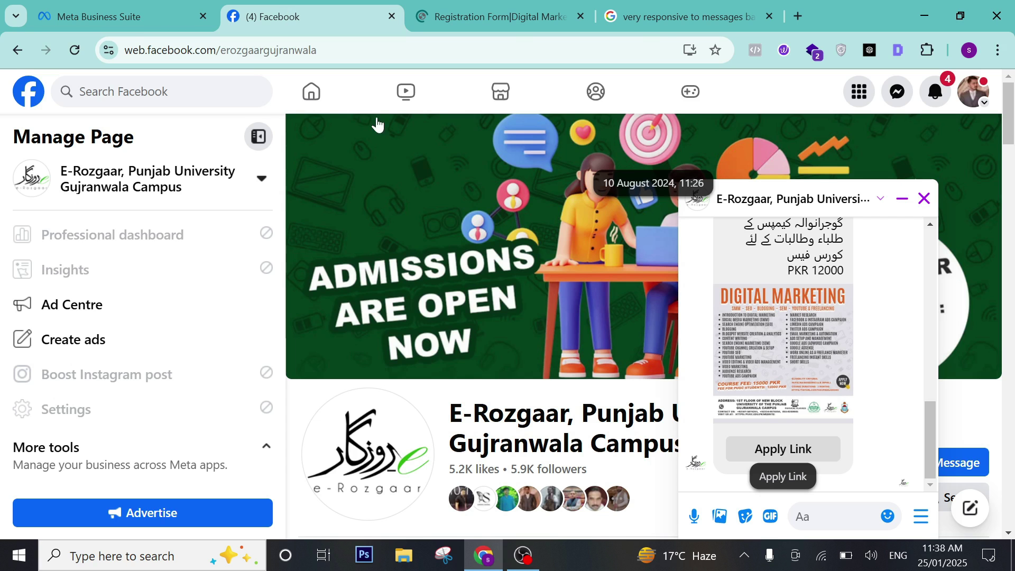
click(147, 4)
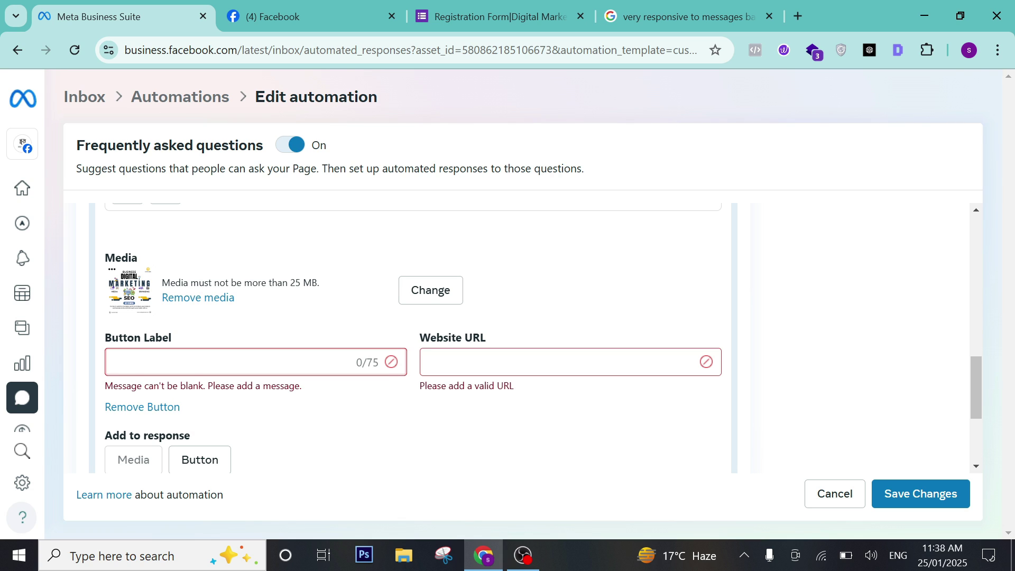
- Review the E-Rozgaar chat from the course question to its Apply Link button, recheck the registration form, and return to the automation editor
click(449, 7)
click(290, 7)
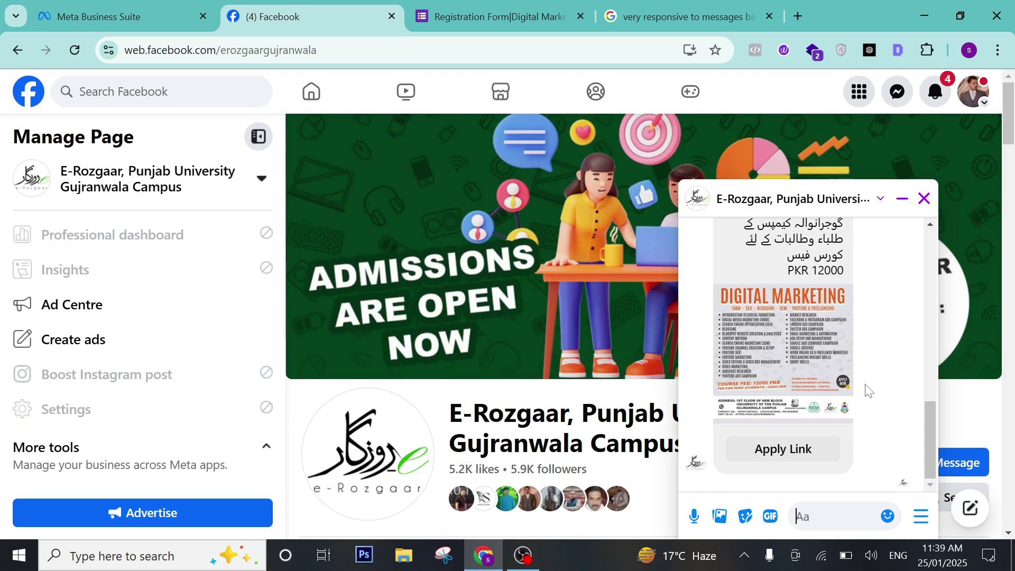
scroll(856, 380, up, 10)
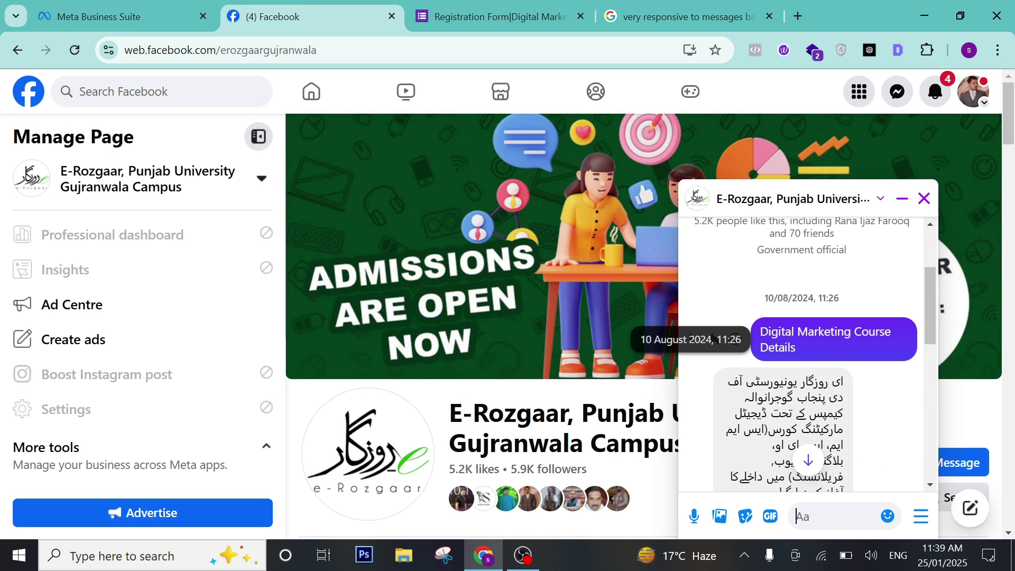
scroll(818, 348, down, 5)
scroll(878, 387, down, 5)
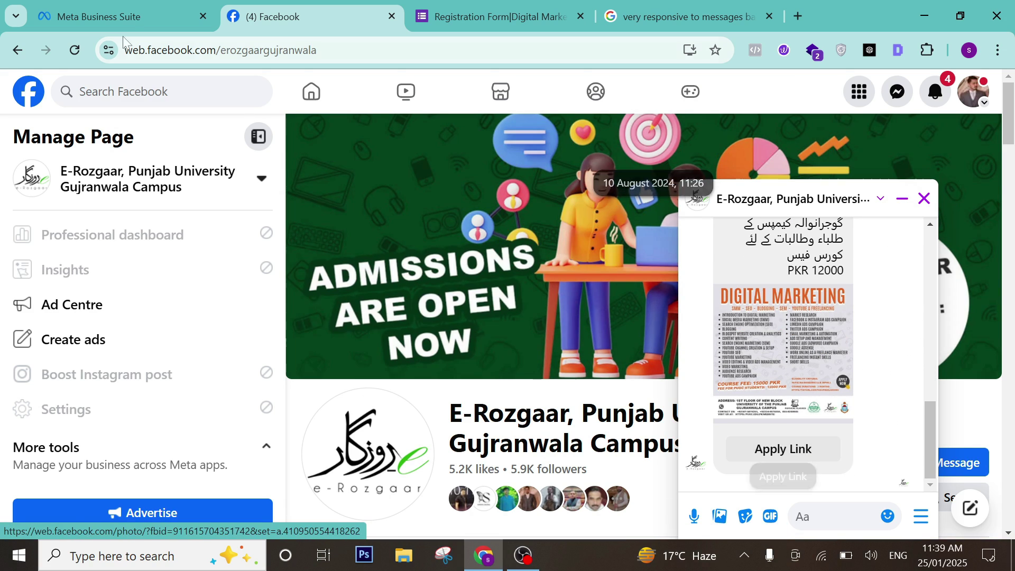
click(529, 15)
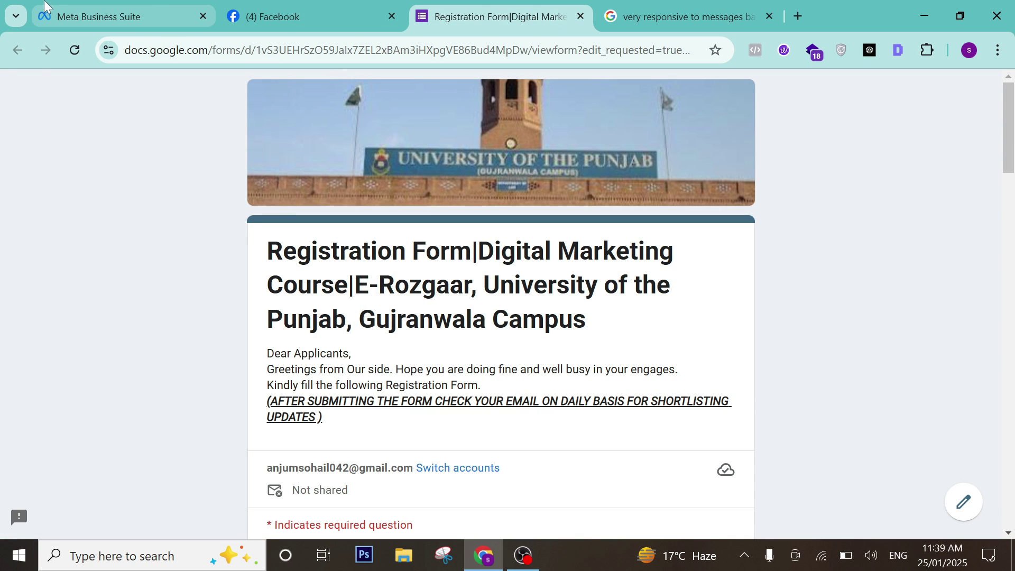
click(106, 7)
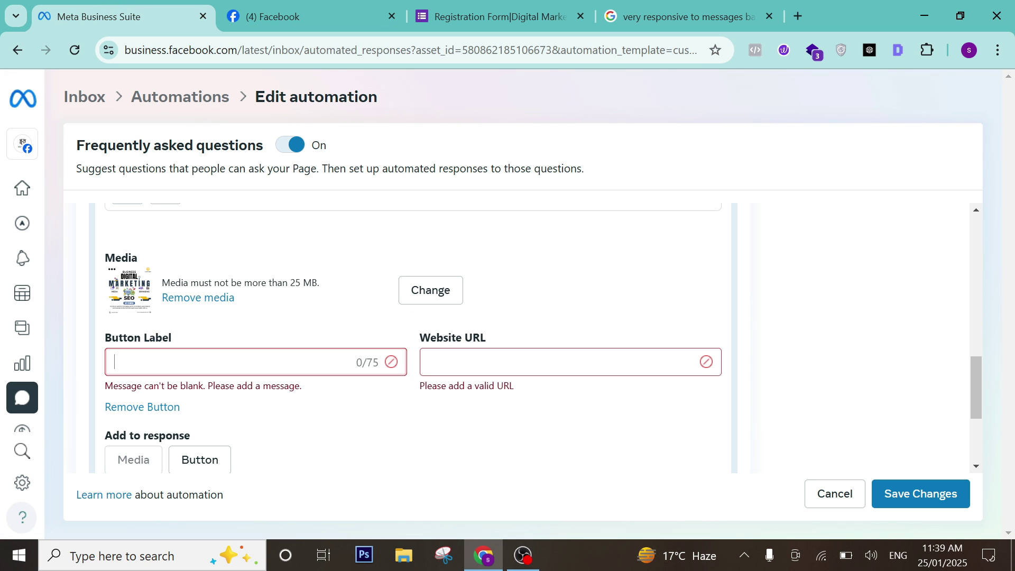
text(Apply Link)
click(485, 355)
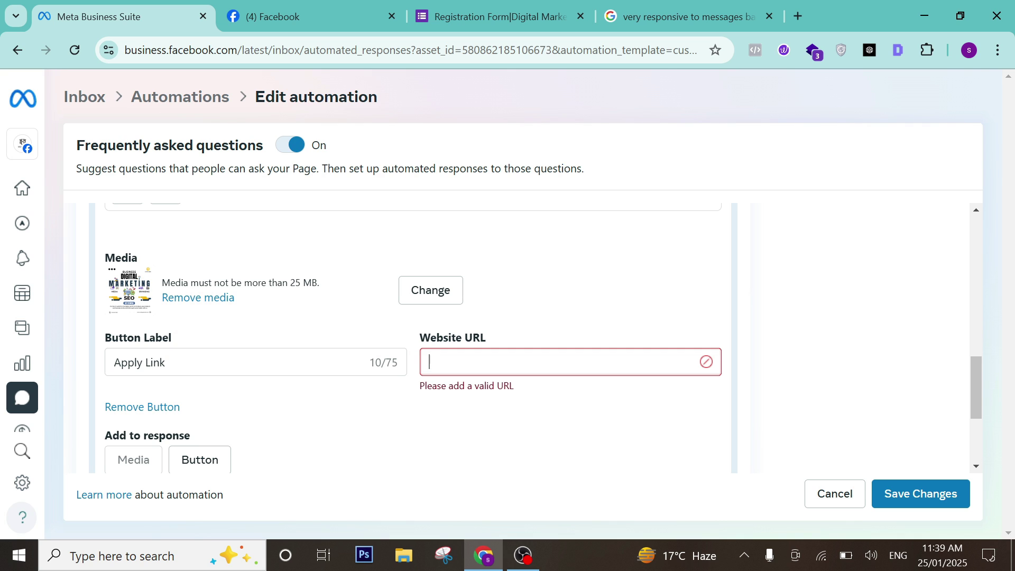
text(www.tinyurl/dataco)
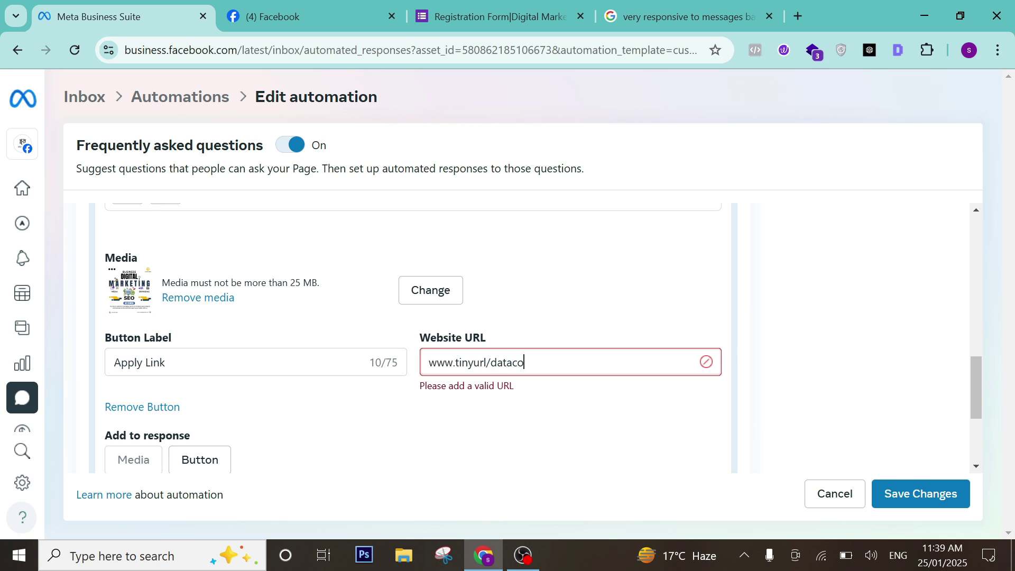
text(llection)
click(505, 14)
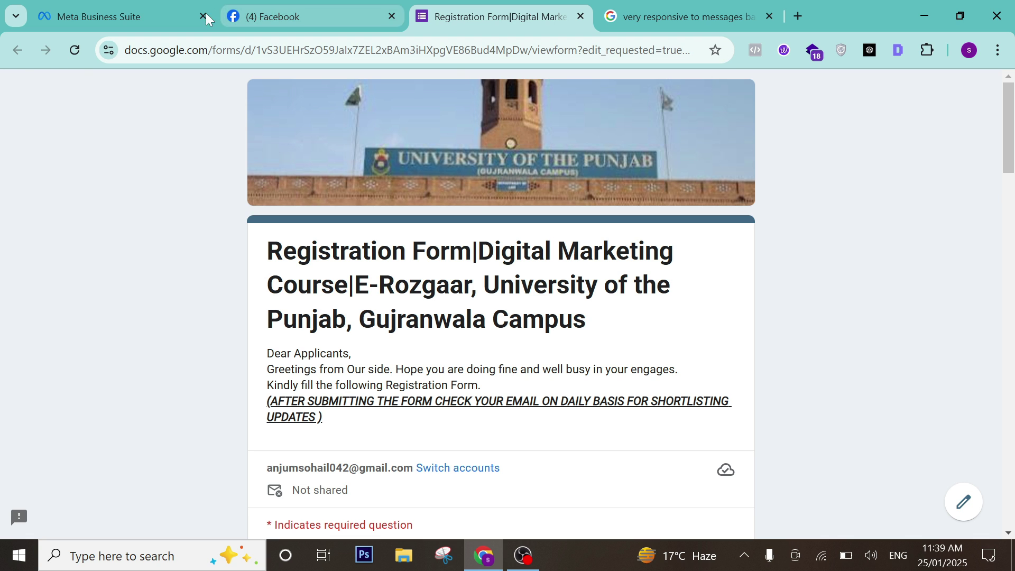
click(131, 8)
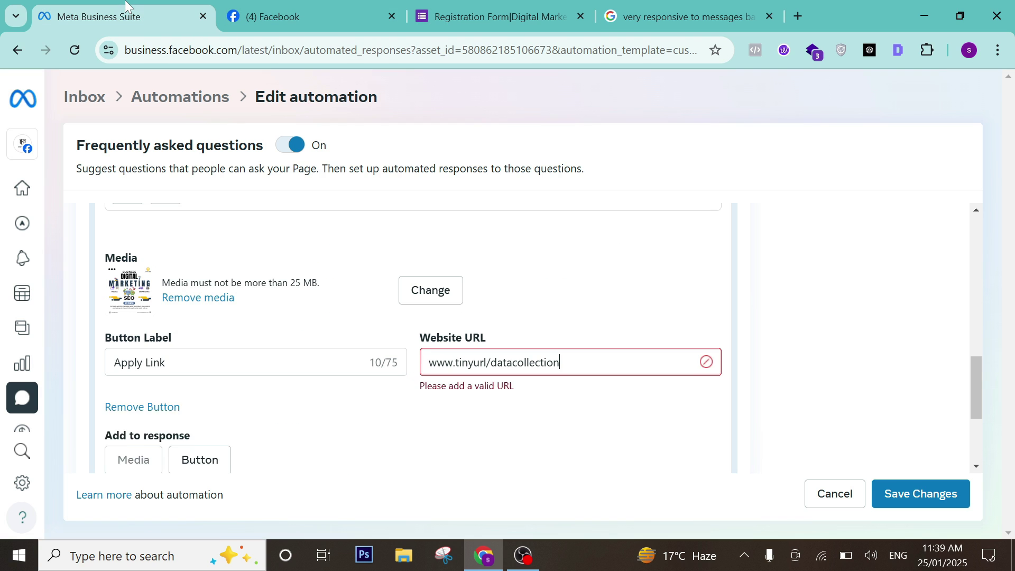
- Check Question 1's button settings and enable adding this question to the persistent menu
scroll(341, 378, down, 3)
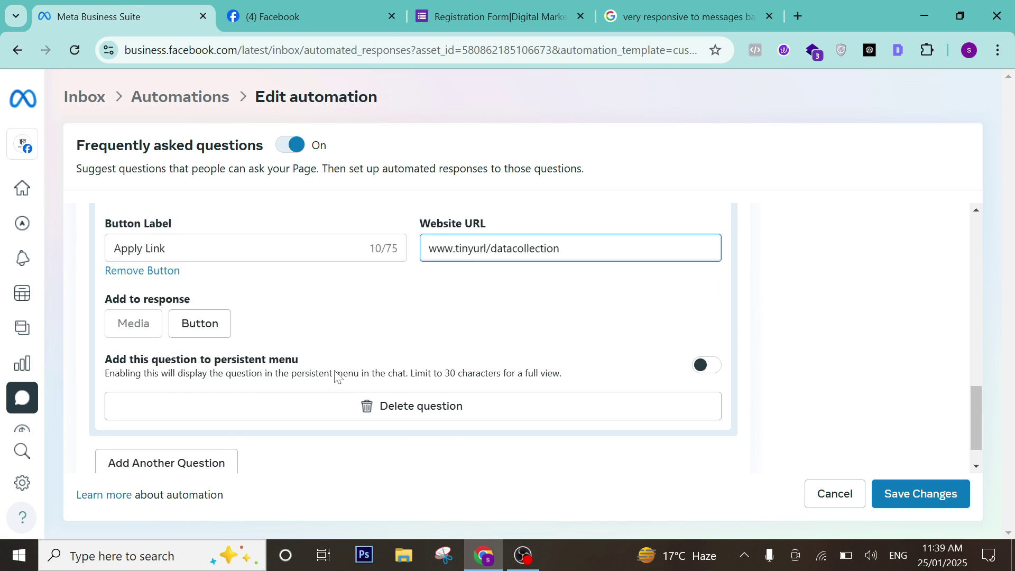
scroll(405, 309, up, 2)
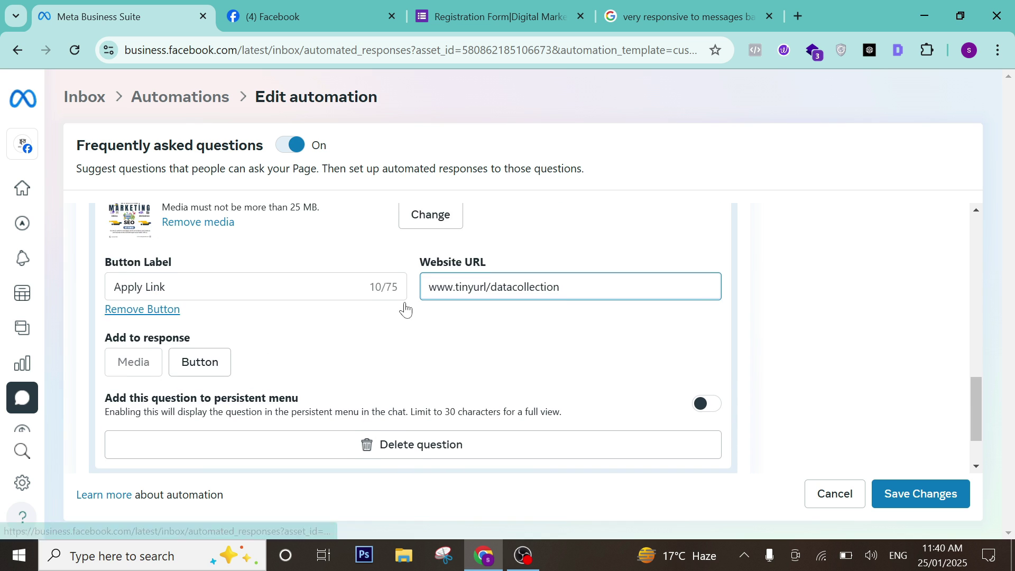
scroll(403, 308, down, 2)
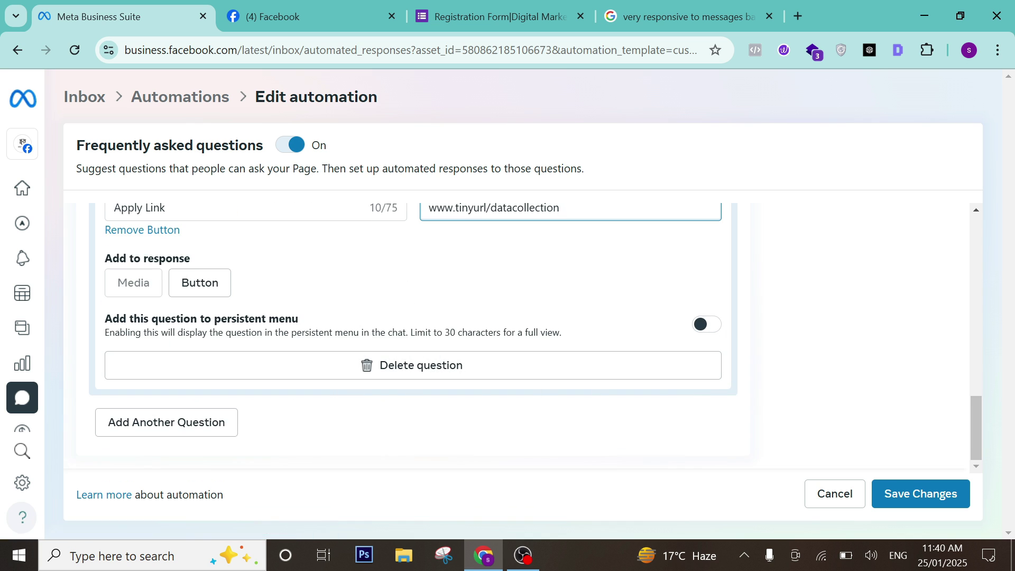
click(711, 327)
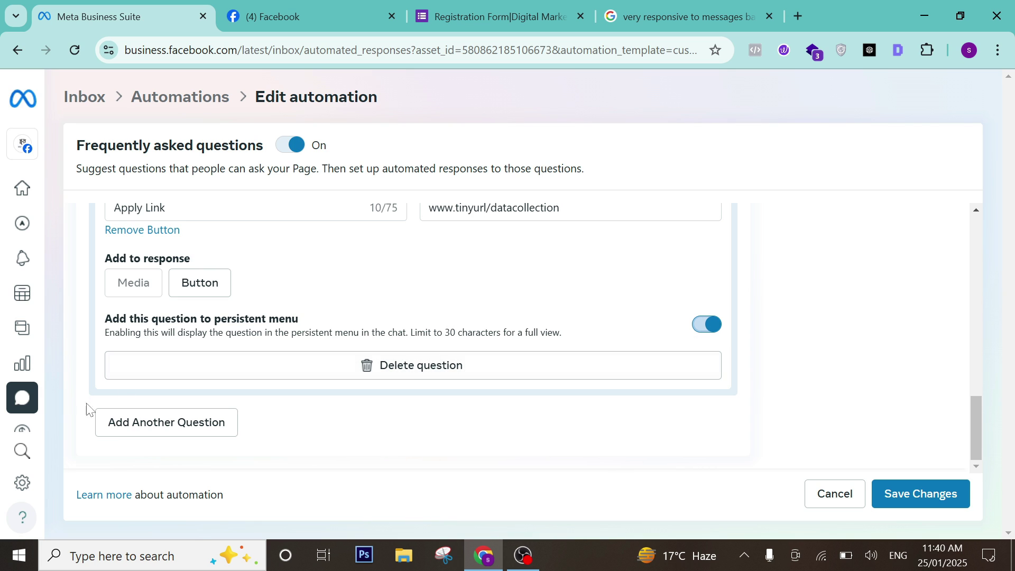
- Add two more questions, Question 2 and Question 3, to the Frequently asked questions automation
click(169, 424)
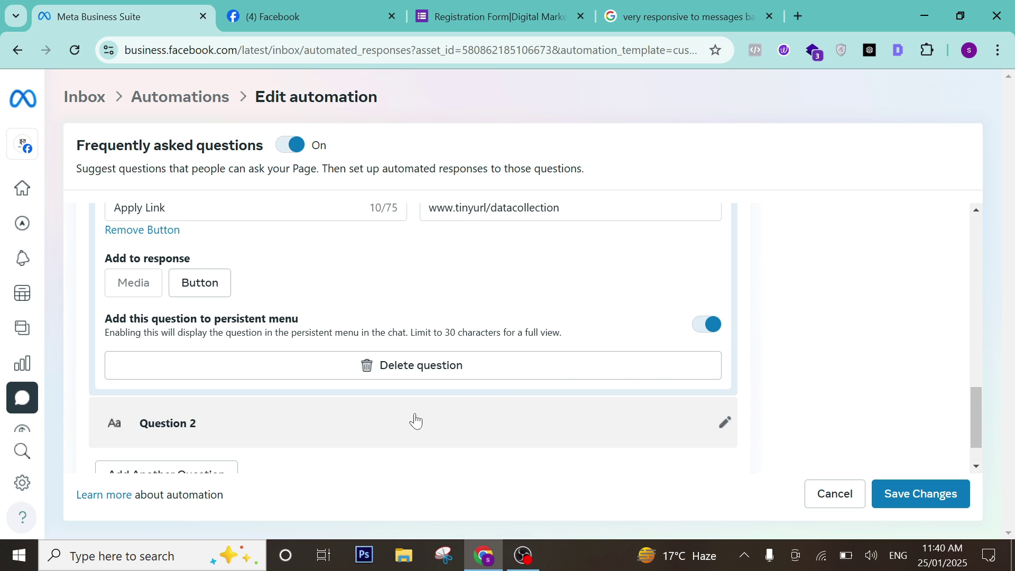
scroll(412, 327, up, 5)
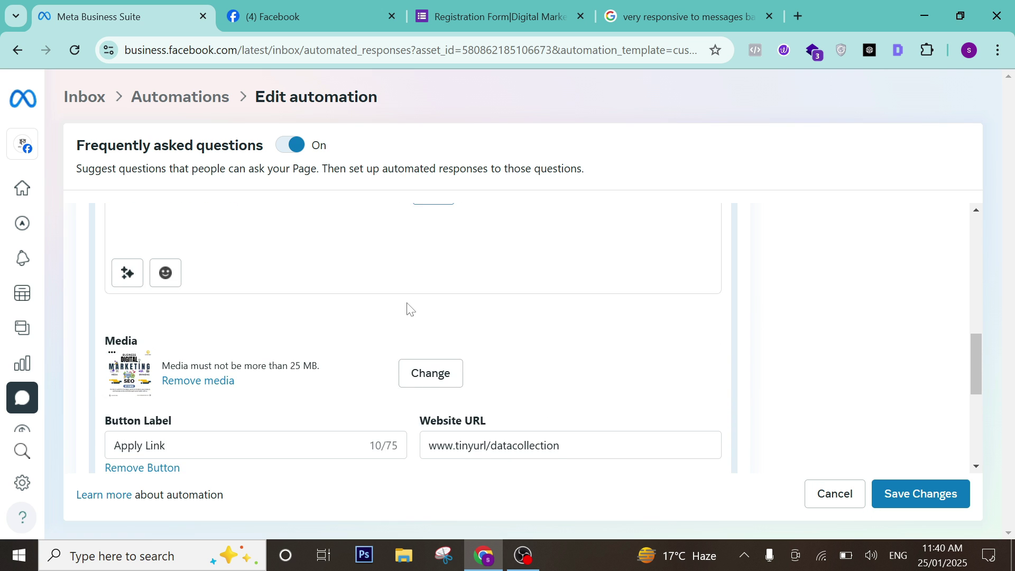
scroll(406, 309, down, 5)
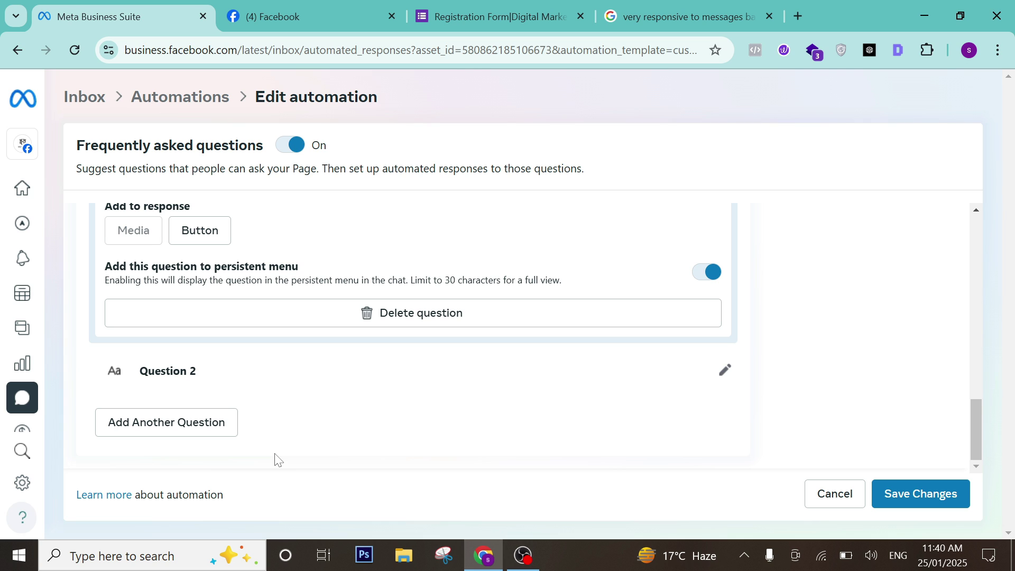
click(153, 429)
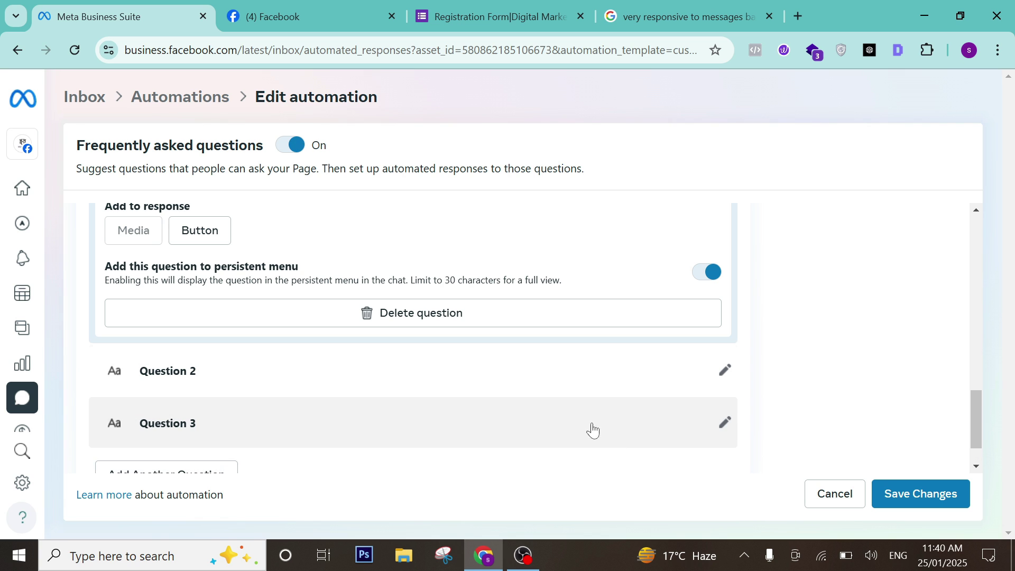
- Open Question 2 for editing and enter "Graphic Design Course" as its question text
click(734, 375)
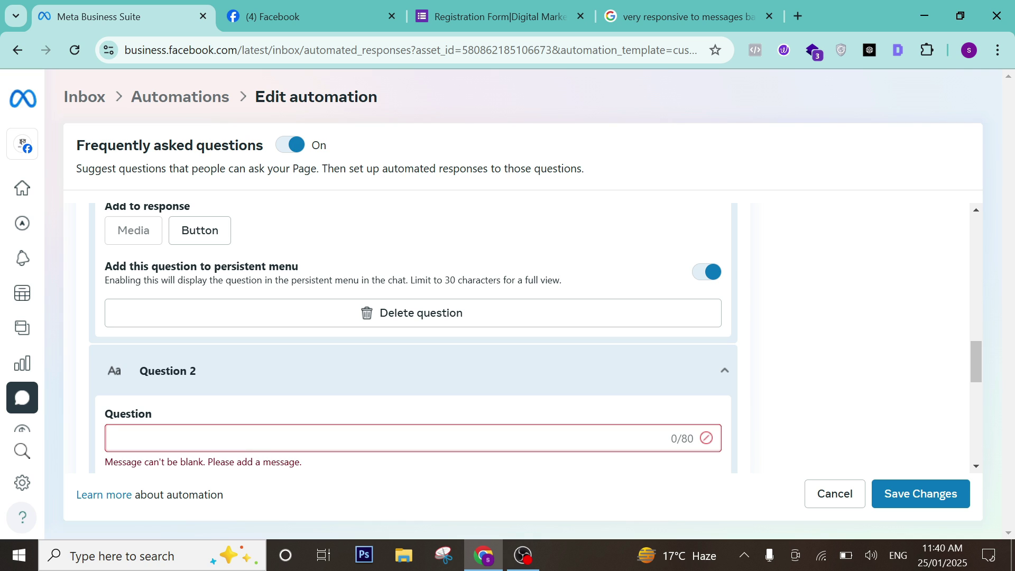
text(Grap)
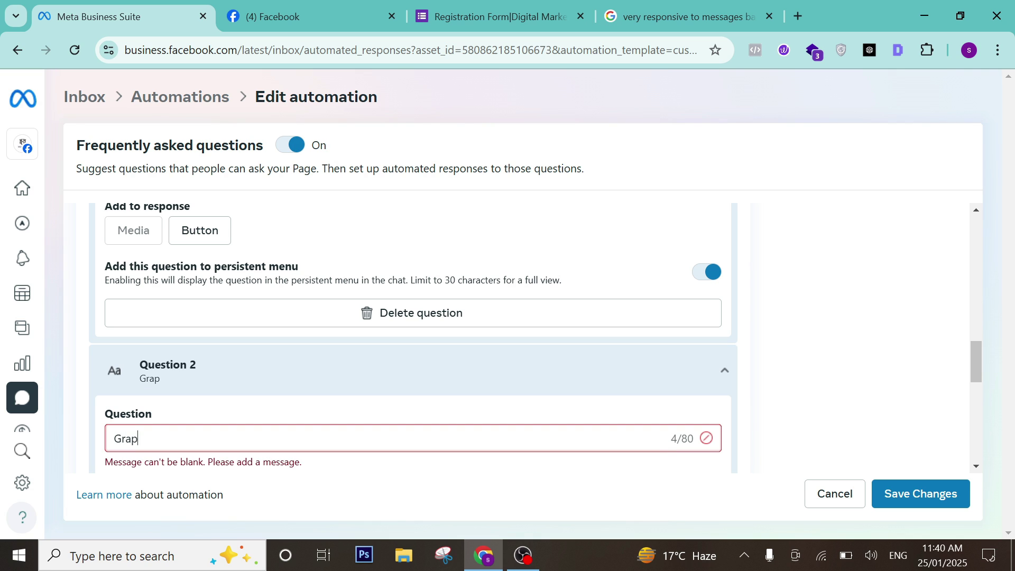
text(hic Design )
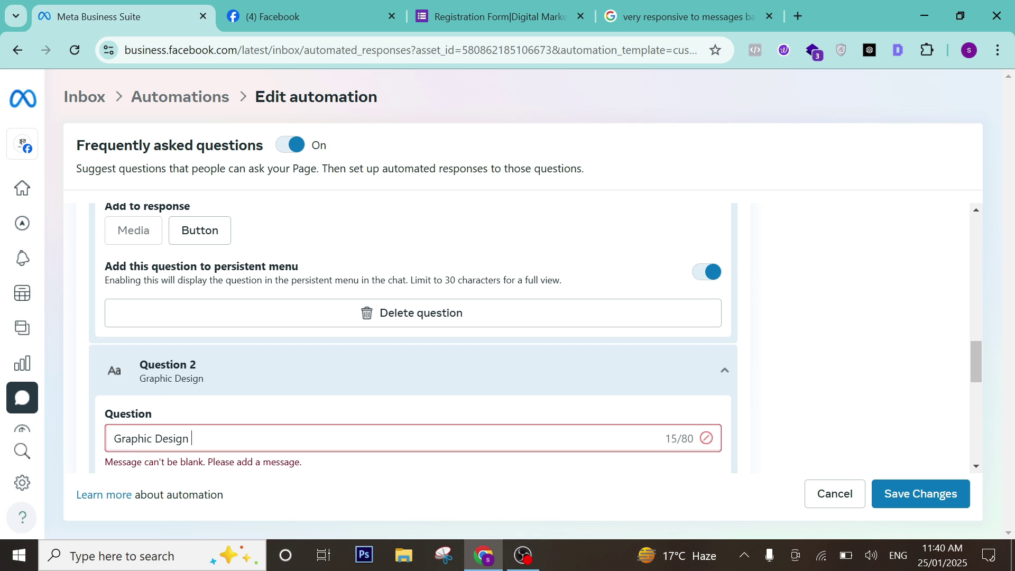
text(Course)
- Enter "GraphicDesign Course deatails" with "Rs:15,000" on a new line as Question 2's automated response
scroll(313, 441, down, 3)
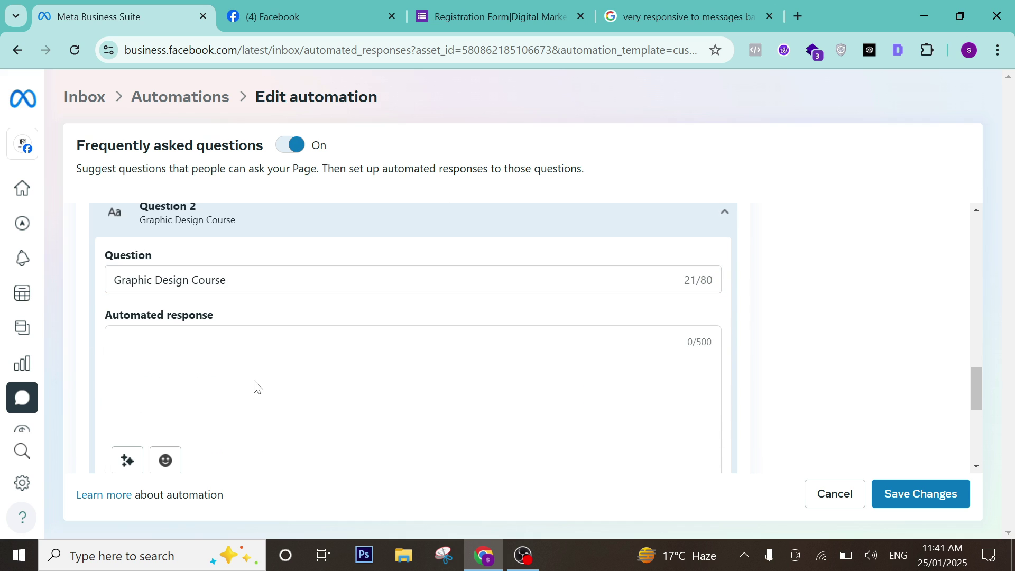
click(261, 365)
text(Graphi)
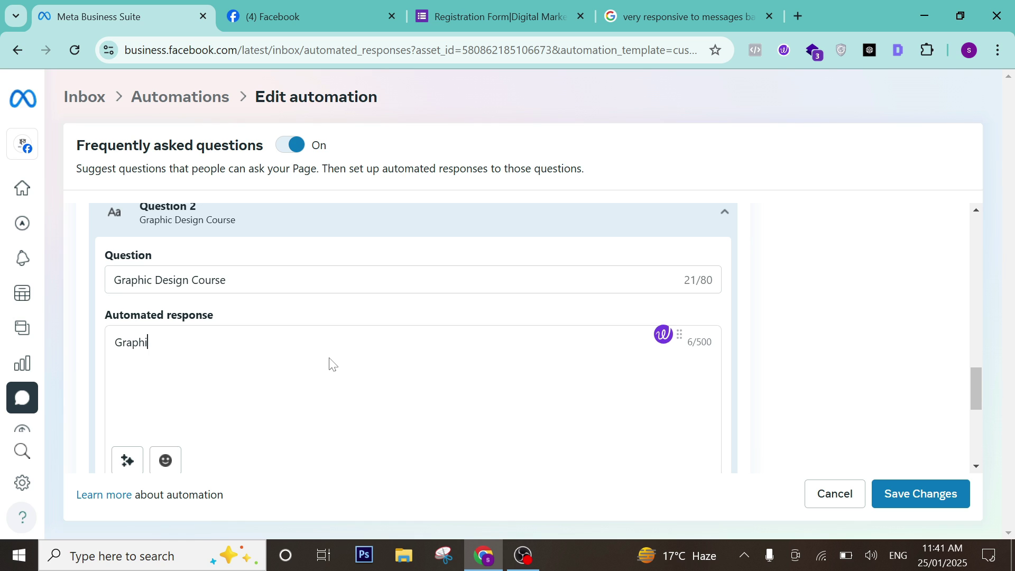
text(cDesign )
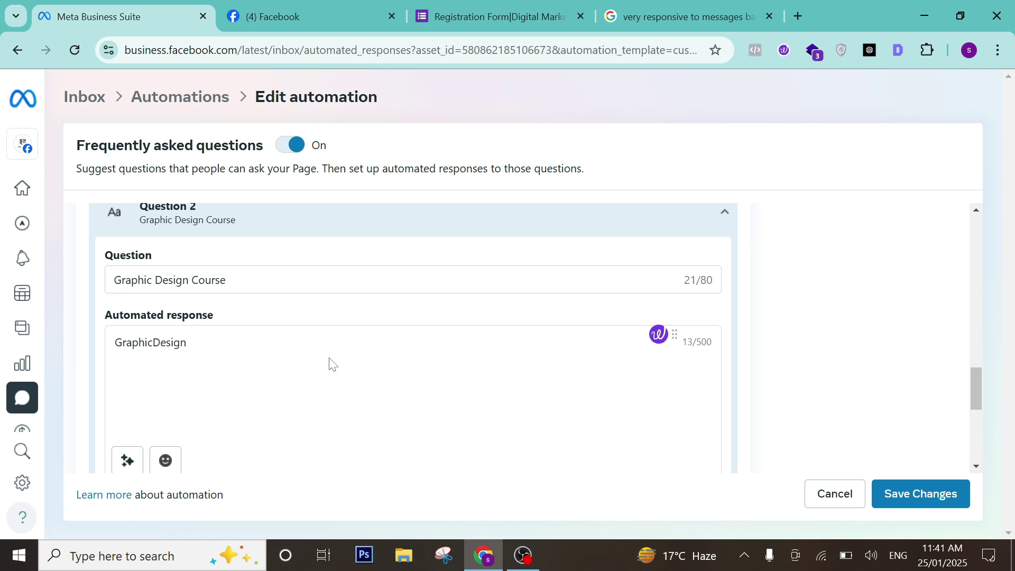
text(Course deatails)
key(Return)
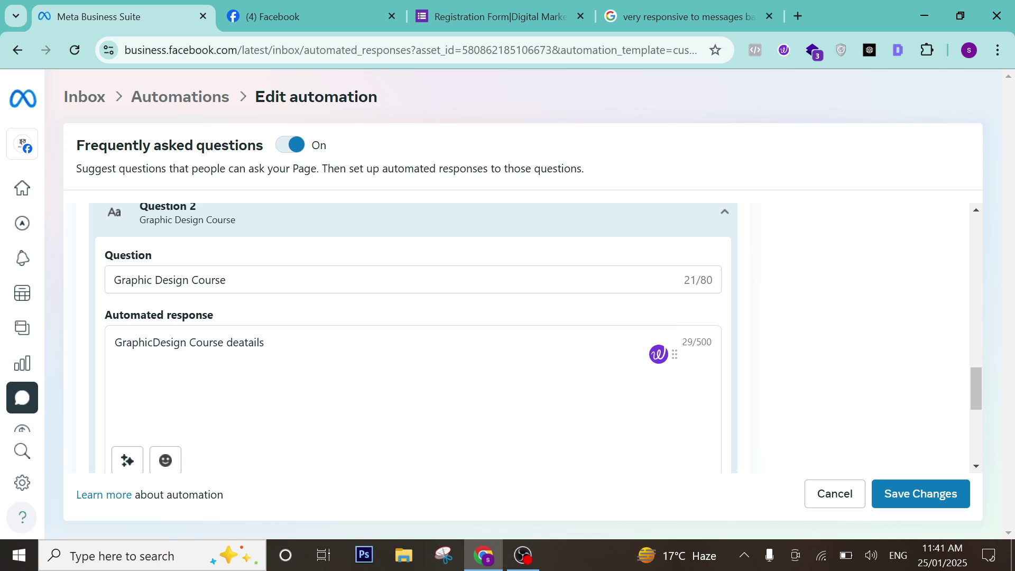
text(Rs:15,000)
right_click(304, 367)
scroll(296, 381, down, 5)
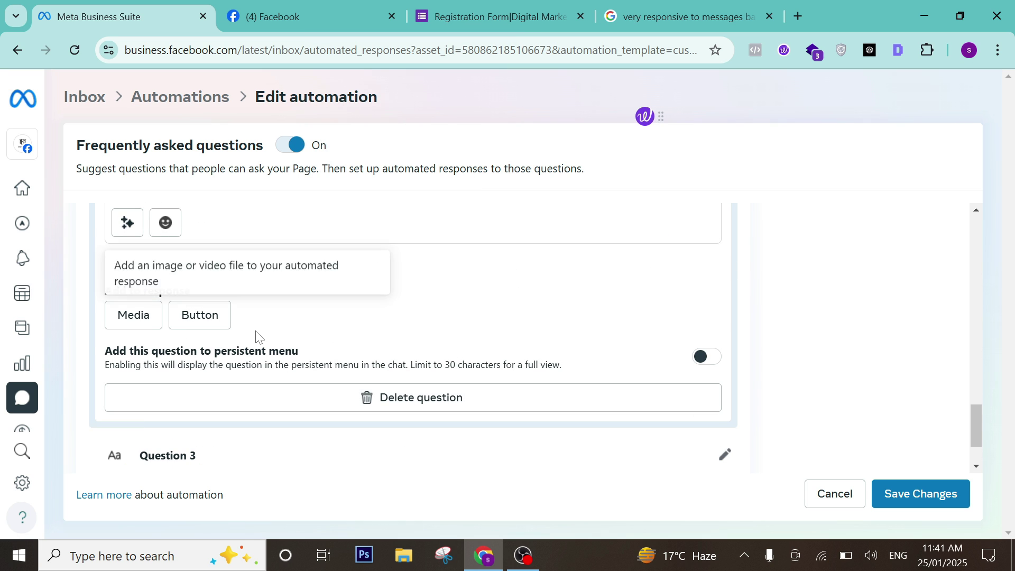
click(199, 320)
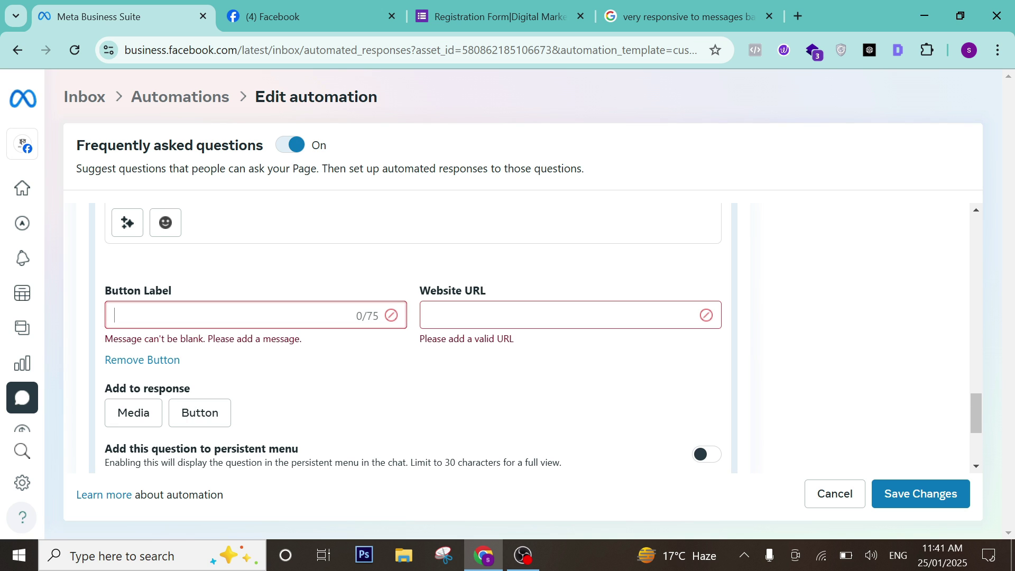
text(Visitb)
key(BackSpace)
text(My Site)
click(581, 315)
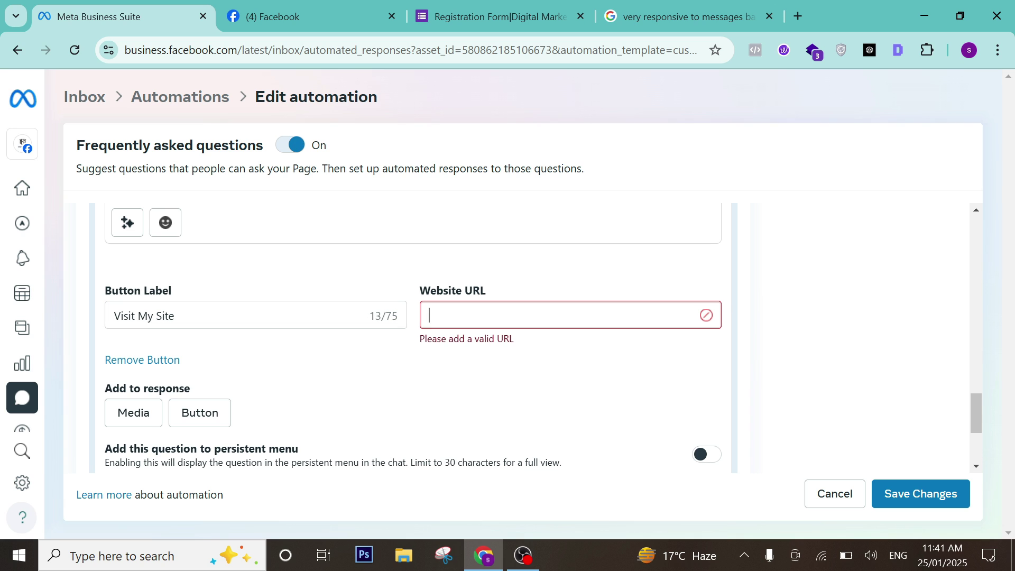
text(www.nextxsol.com)
click(499, 347)
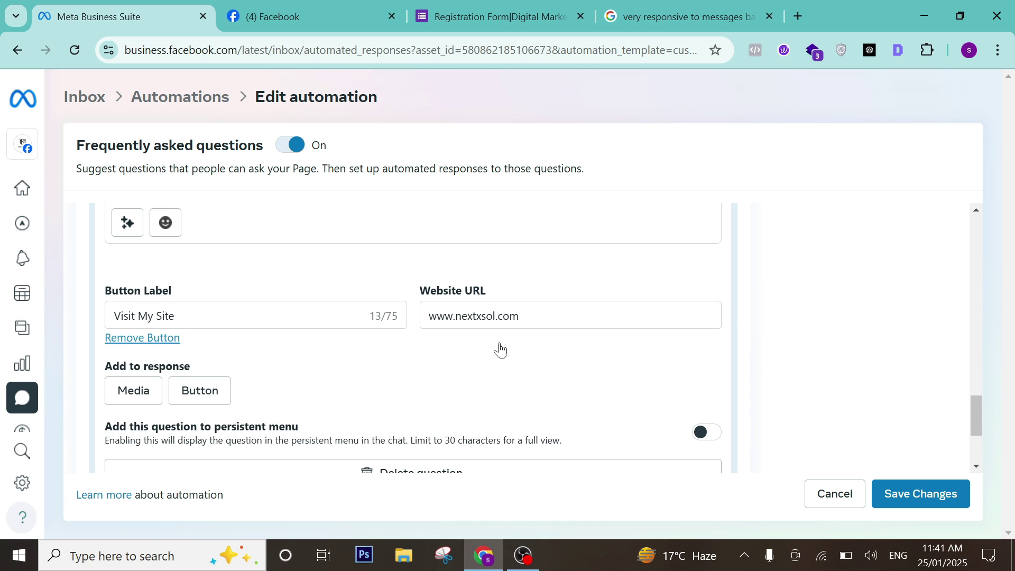
scroll(893, 432, down, 3)
click(924, 492)
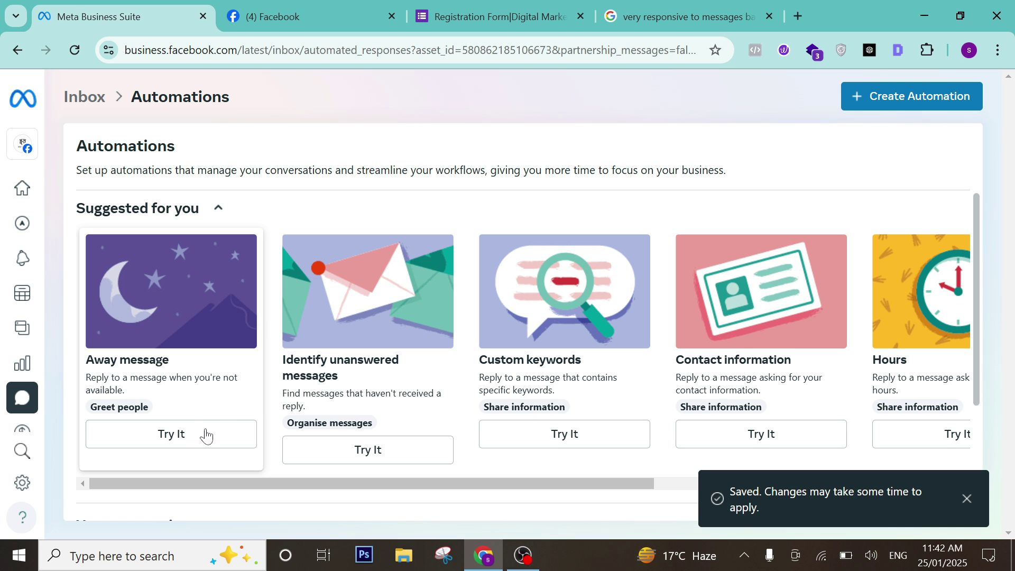
- Open the Instant reply automation to review its channel and message, and return to the automations list without saving
scroll(318, 438, down, 3)
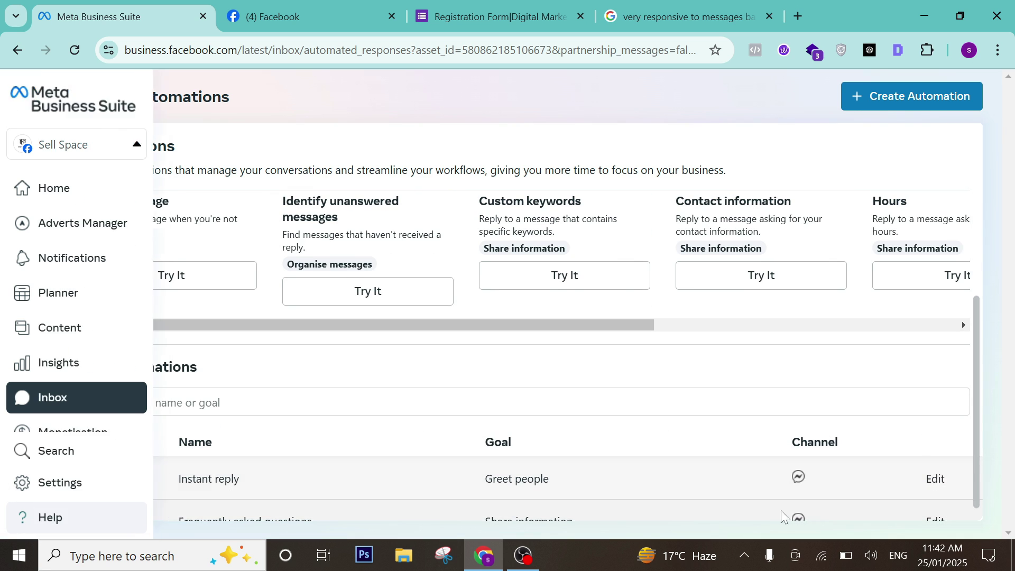
click(943, 478)
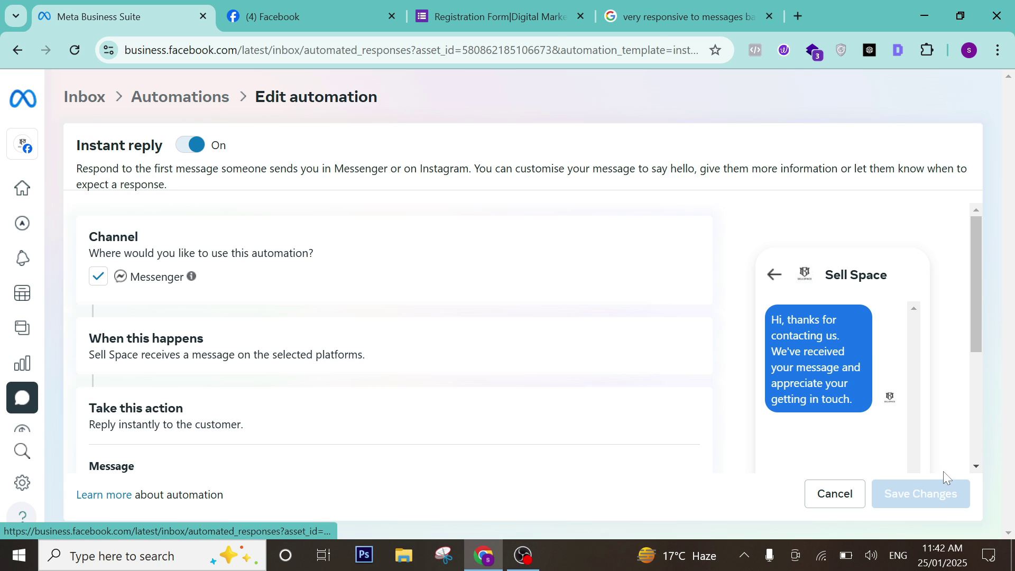
scroll(570, 397, down, 3)
scroll(788, 428, down, 1)
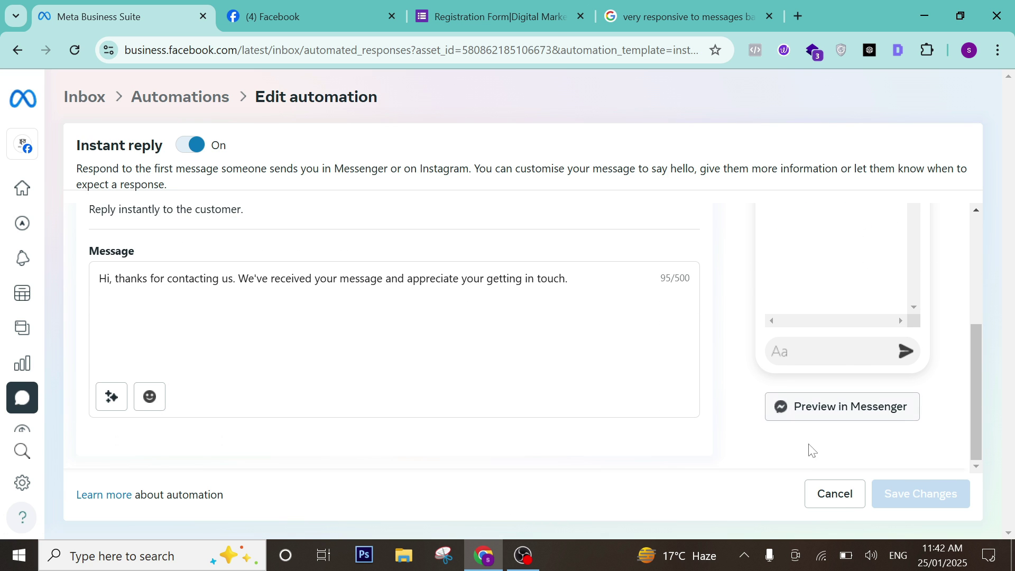
click(834, 493)
scroll(196, 436, down, 2)
scroll(198, 436, down, 2)
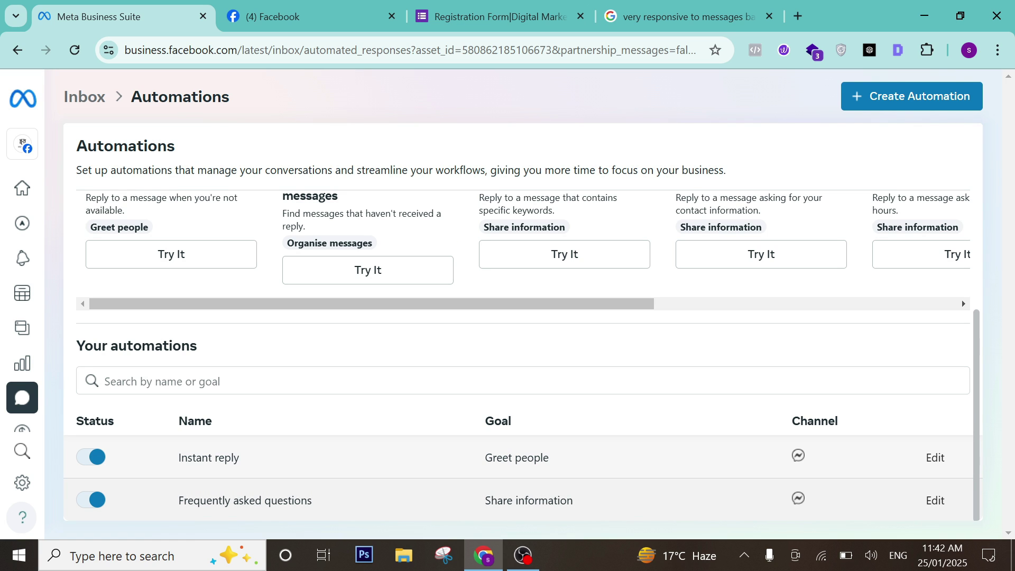
- Start setting up the suggested Away message automation and choose Messenger as its channel
scroll(268, 358, up, 3)
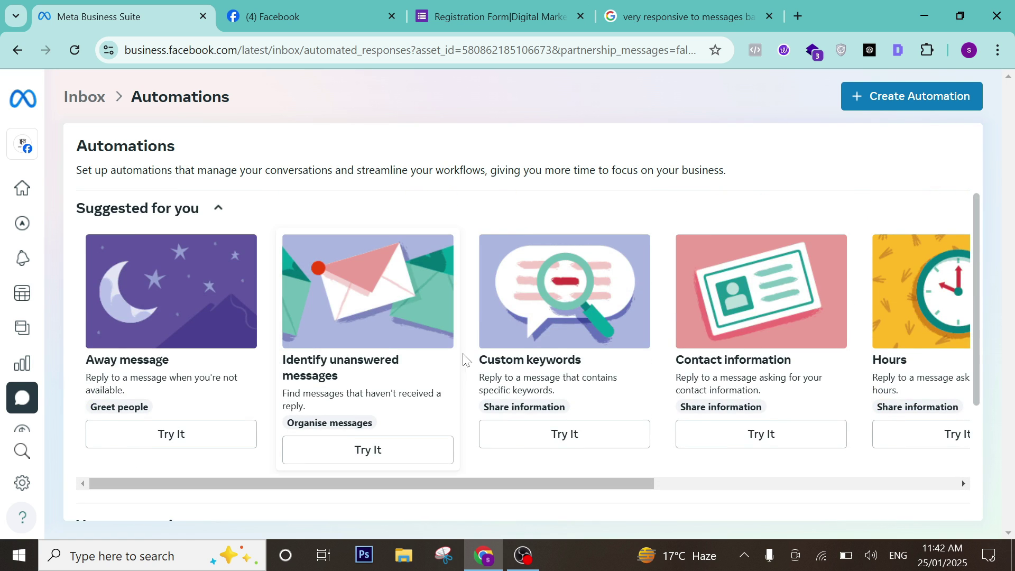
scroll(493, 403, down, 3)
scroll(494, 423, up, 3)
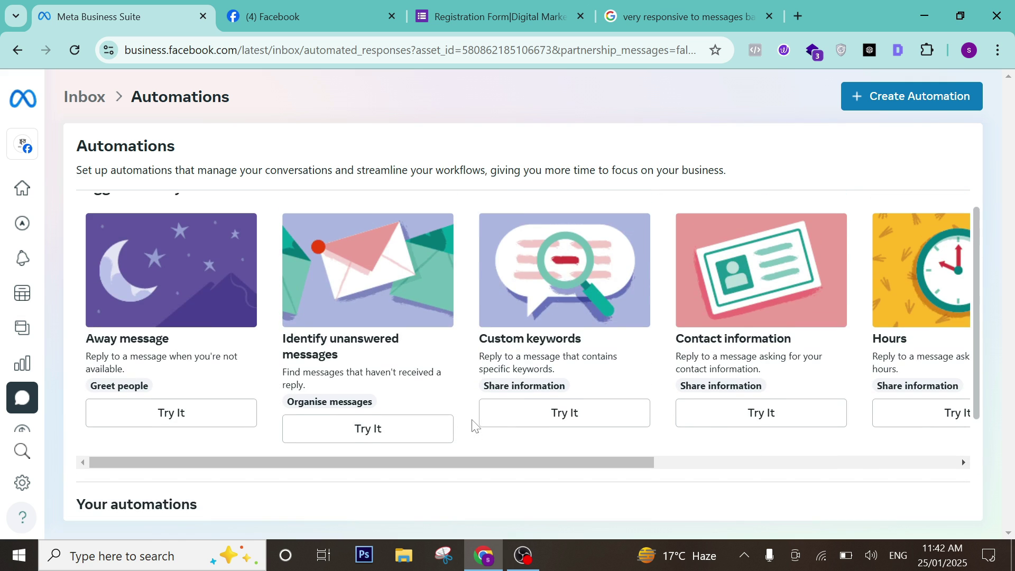
click(198, 416)
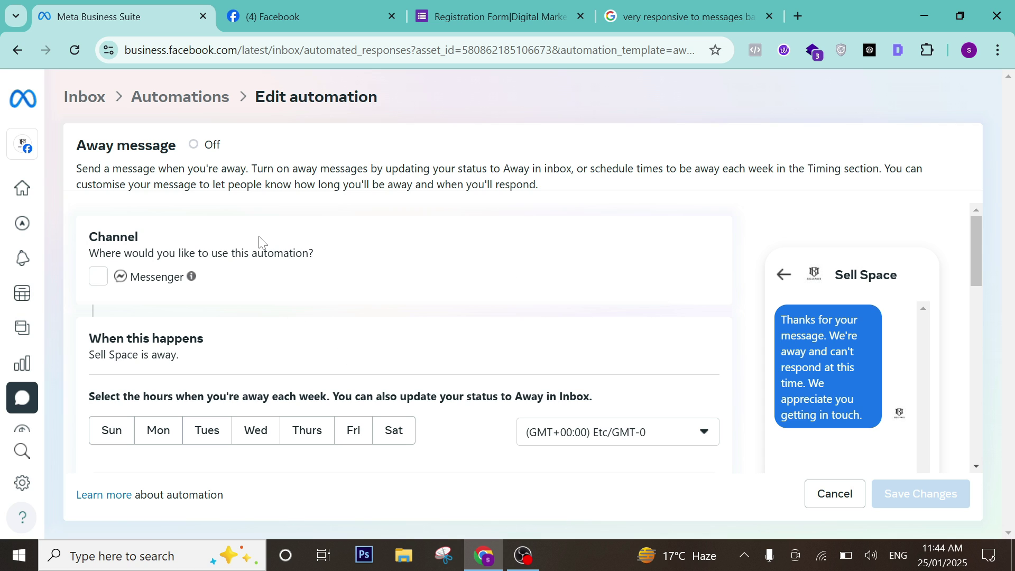
scroll(248, 211, down, 3)
scroll(249, 212, up, 3)
click(99, 276)
- Shorten the away message text to "Thanks for your message."
scroll(291, 330, down, 10)
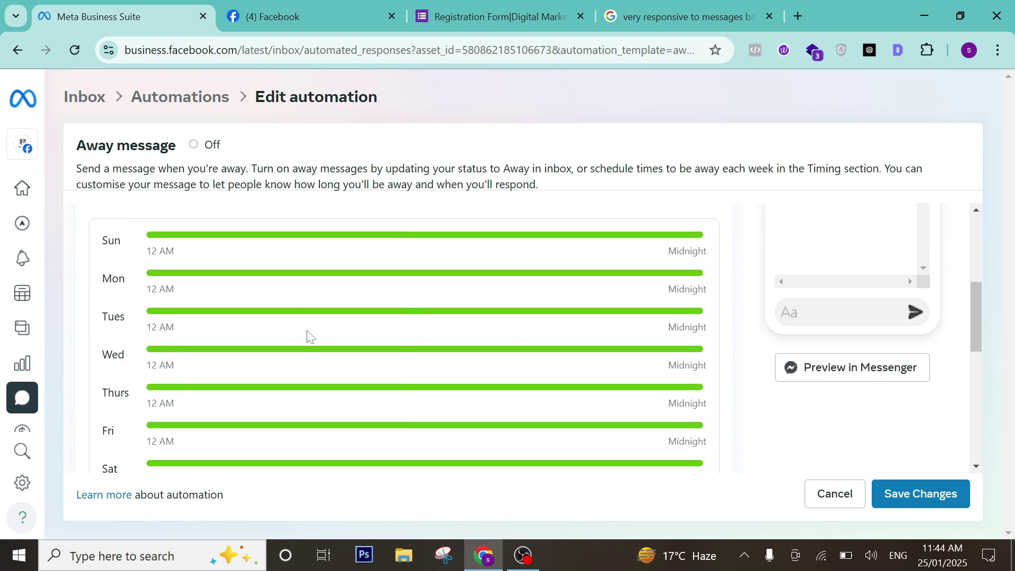
scroll(310, 336, up, 1)
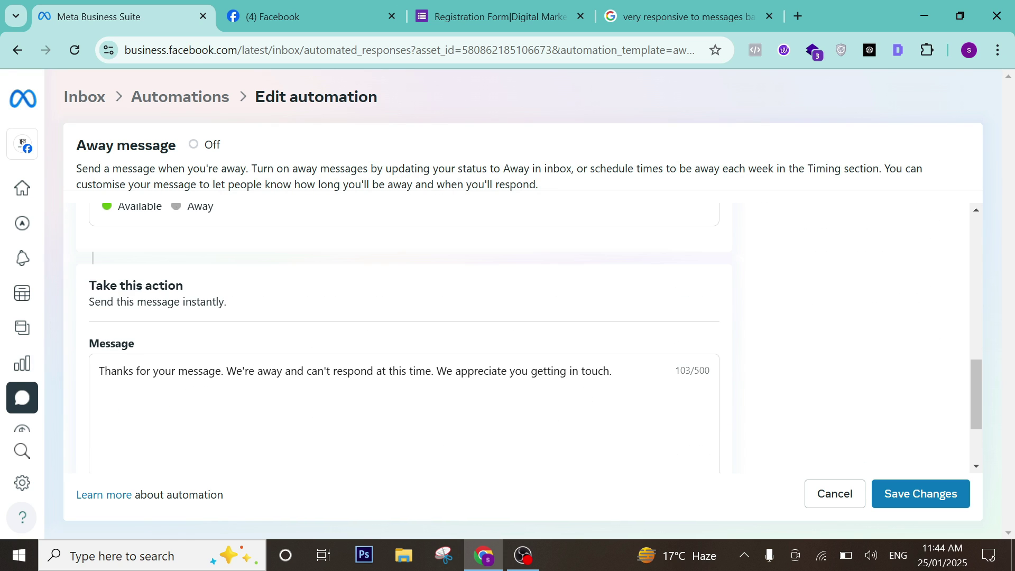
drag(612, 371, 242, 362)
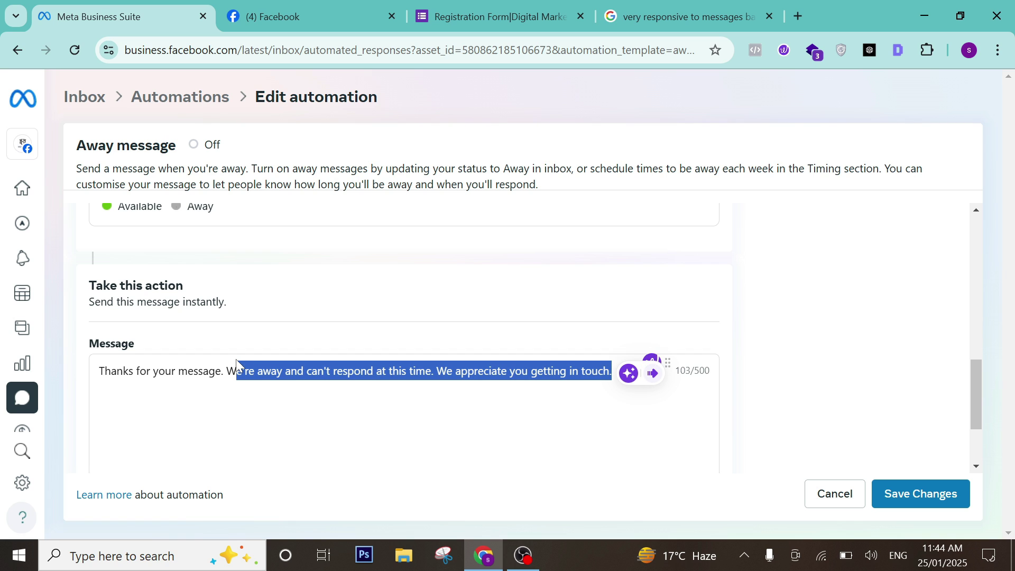
key(BackSpace)
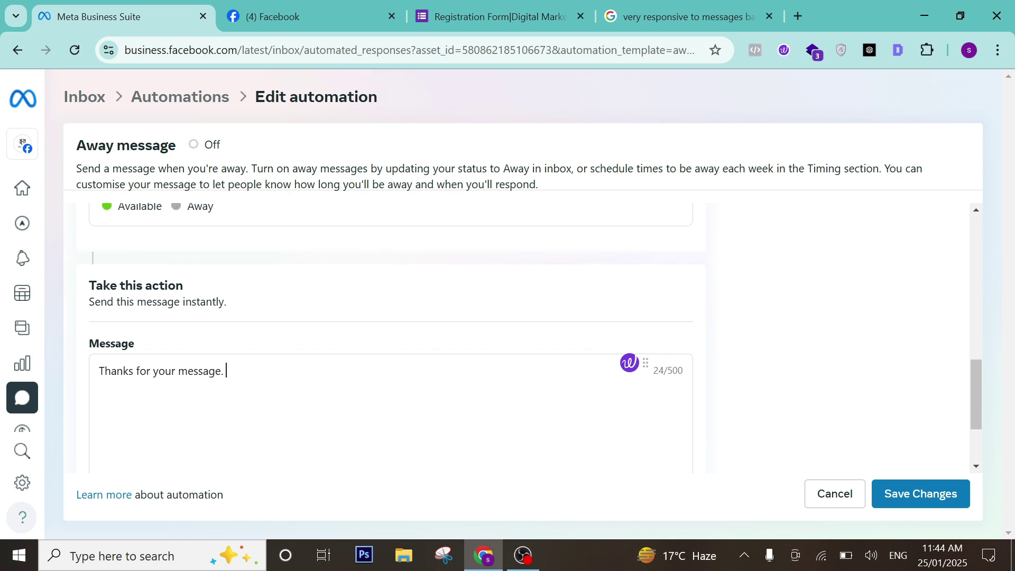
- Look at the available time zones for the away hours and close the list without choosing one
scroll(340, 358, up, 8)
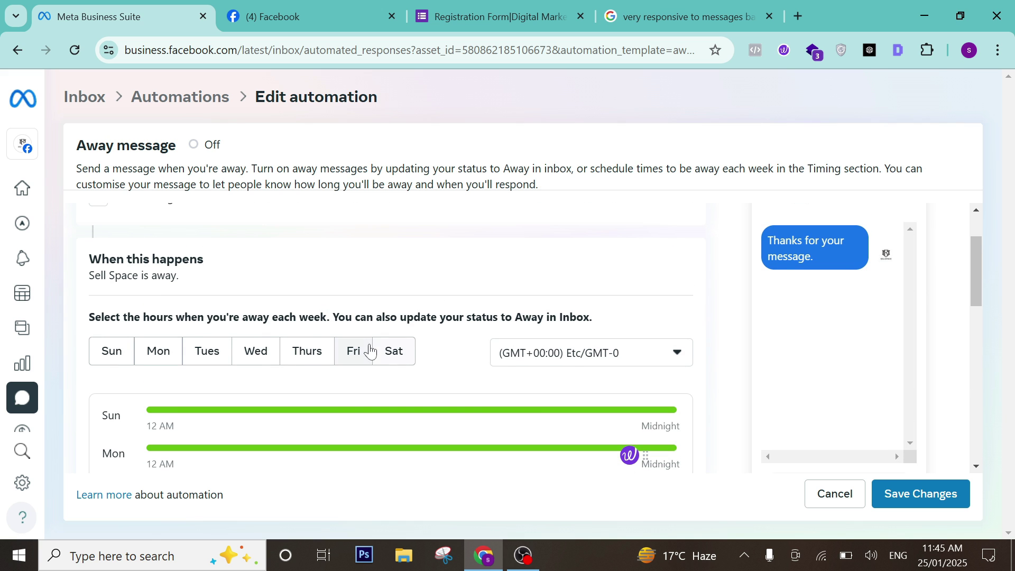
click(677, 353)
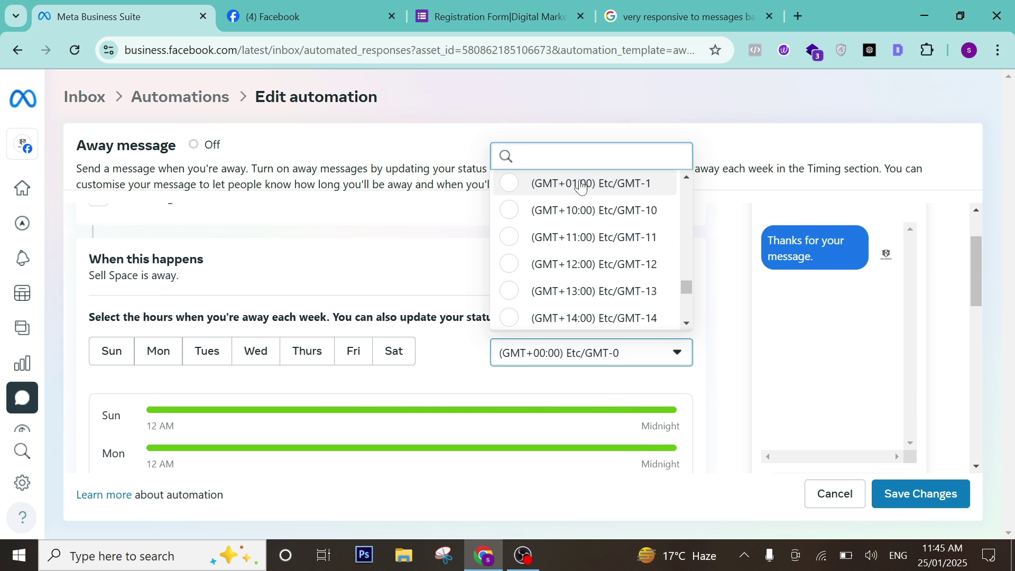
click(308, 250)
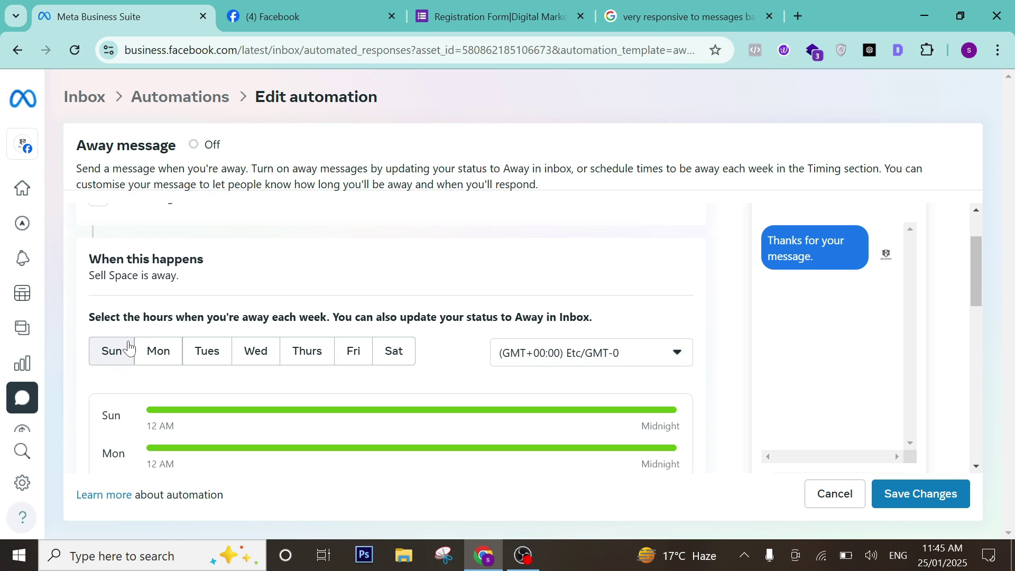
- Select all seven days, Sunday through Saturday, as away days for the Away message
click(114, 357)
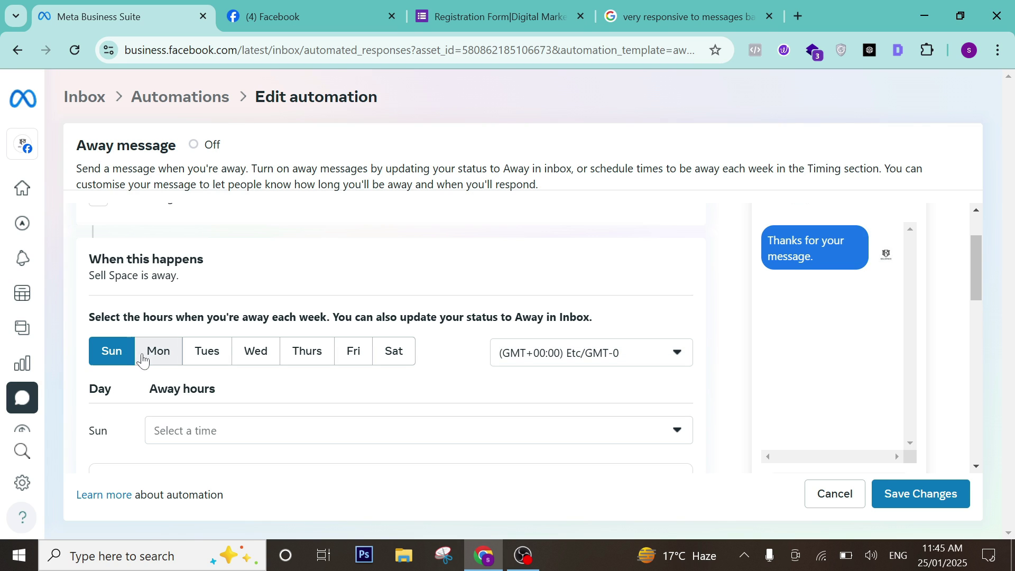
click(161, 356)
click(204, 363)
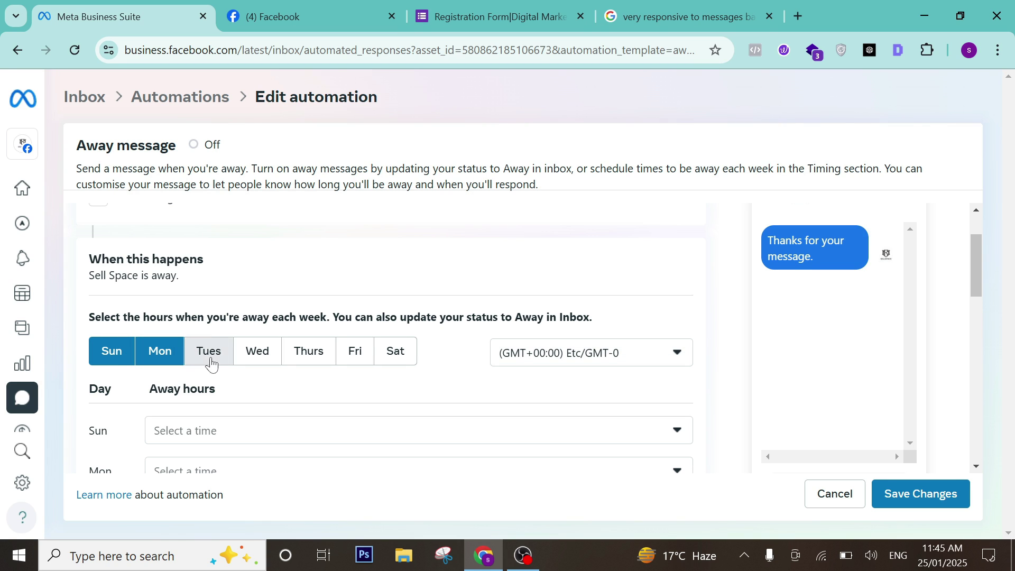
click(257, 359)
click(313, 360)
click(362, 354)
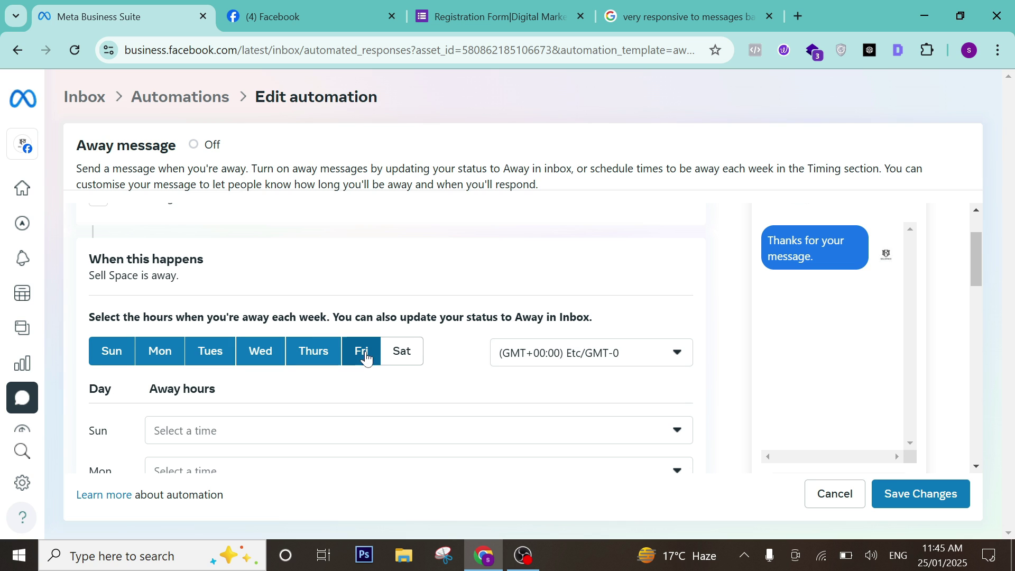
click(397, 359)
- Review the away-hours rows and Sunday's start and end time options without entering any time
scroll(397, 359, down, 3)
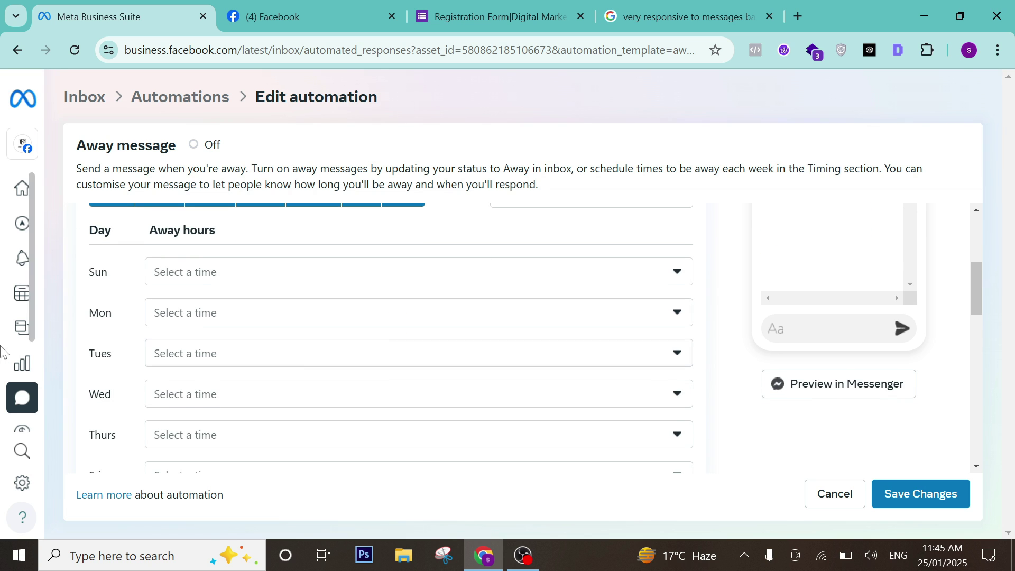
scroll(310, 271, up, 2)
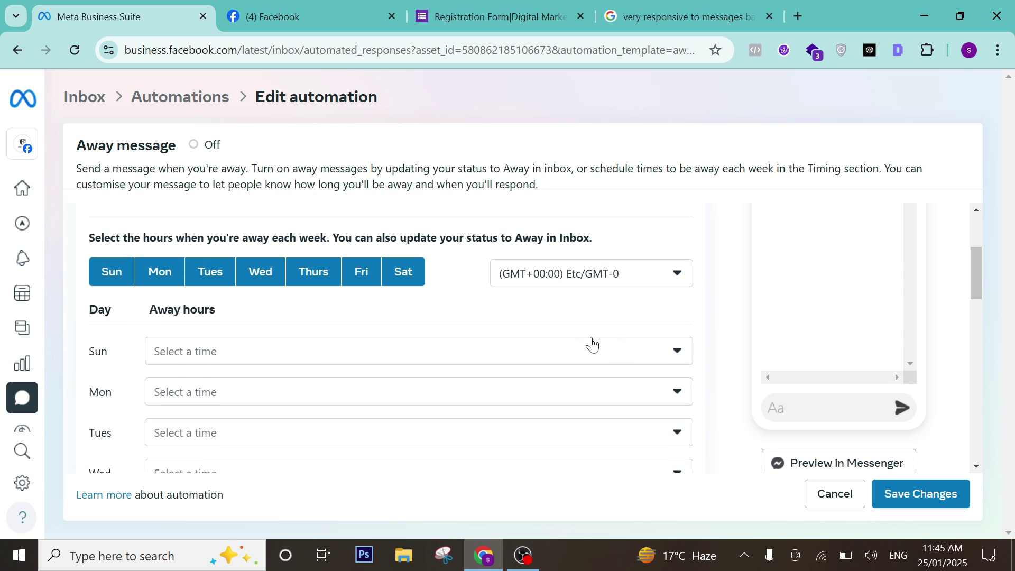
click(676, 350)
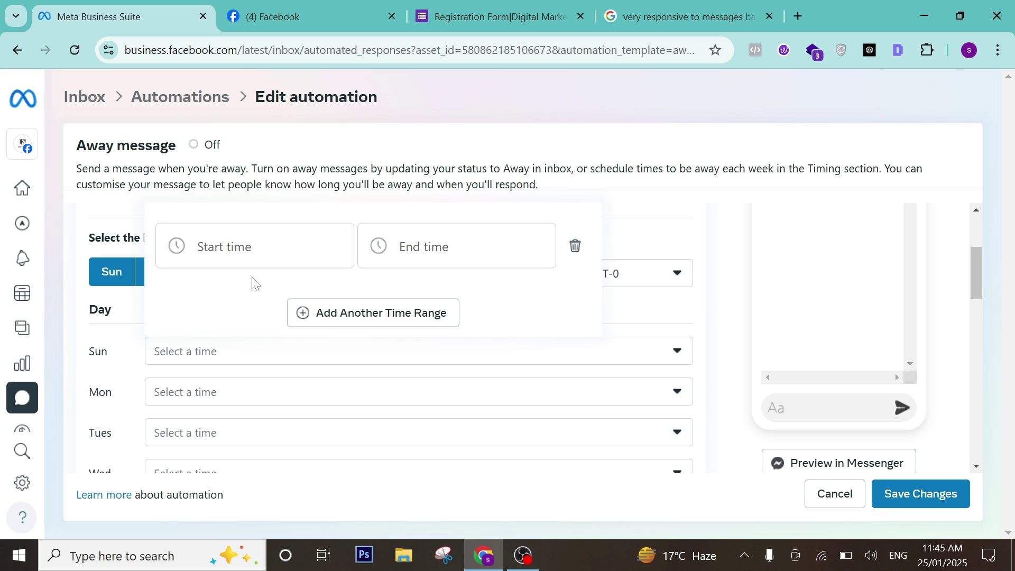
click(227, 246)
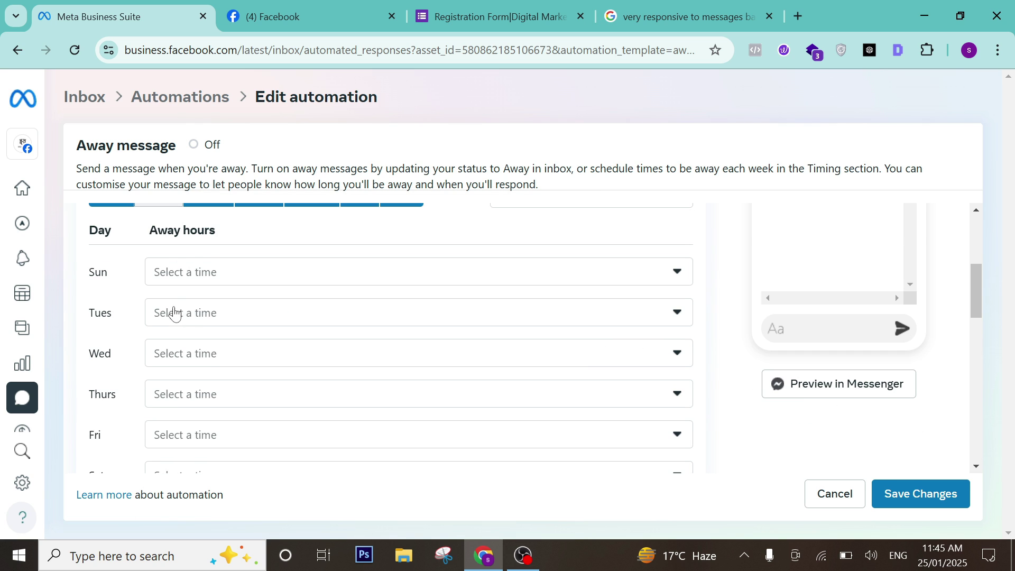
scroll(163, 328, down, 3)
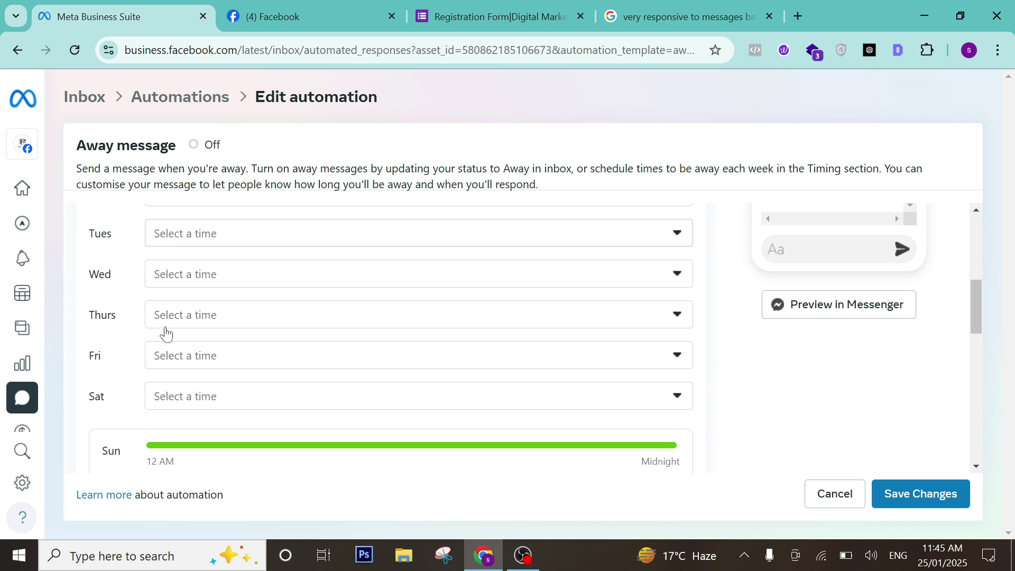
scroll(181, 351, up, 6)
- Reduce the selected away days to only Sunday and Monday
click(110, 350)
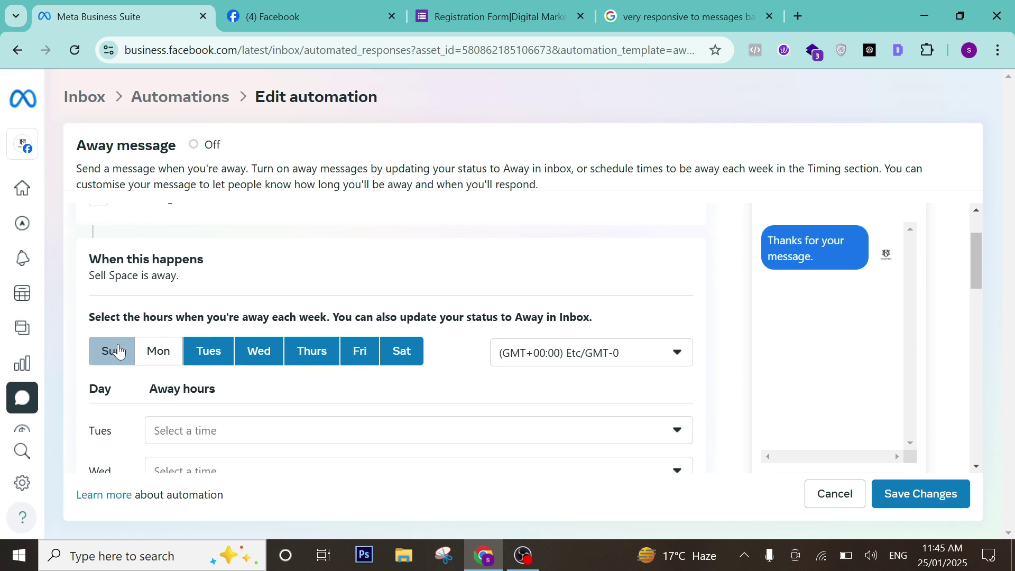
click(164, 351)
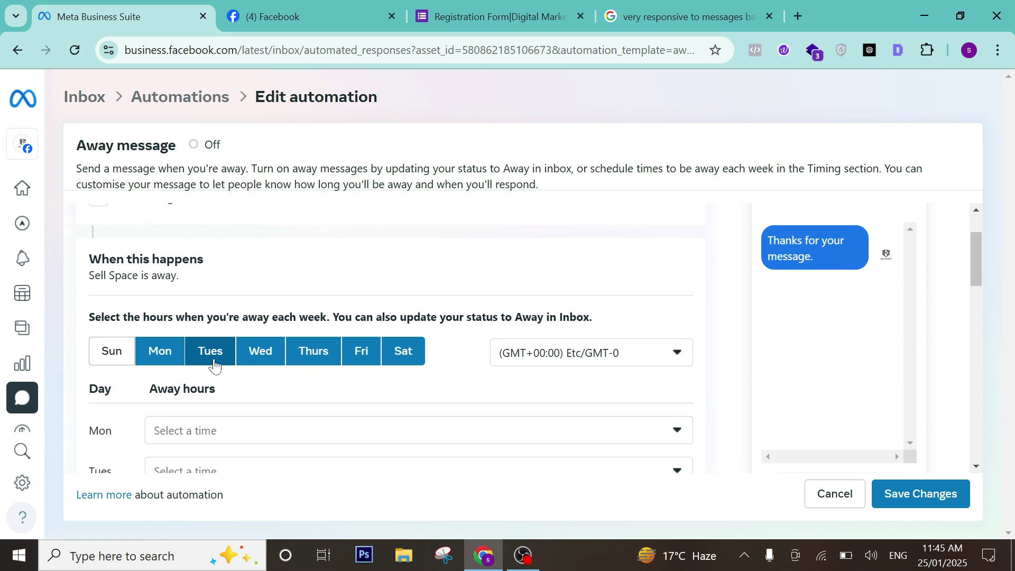
click(211, 356)
click(289, 359)
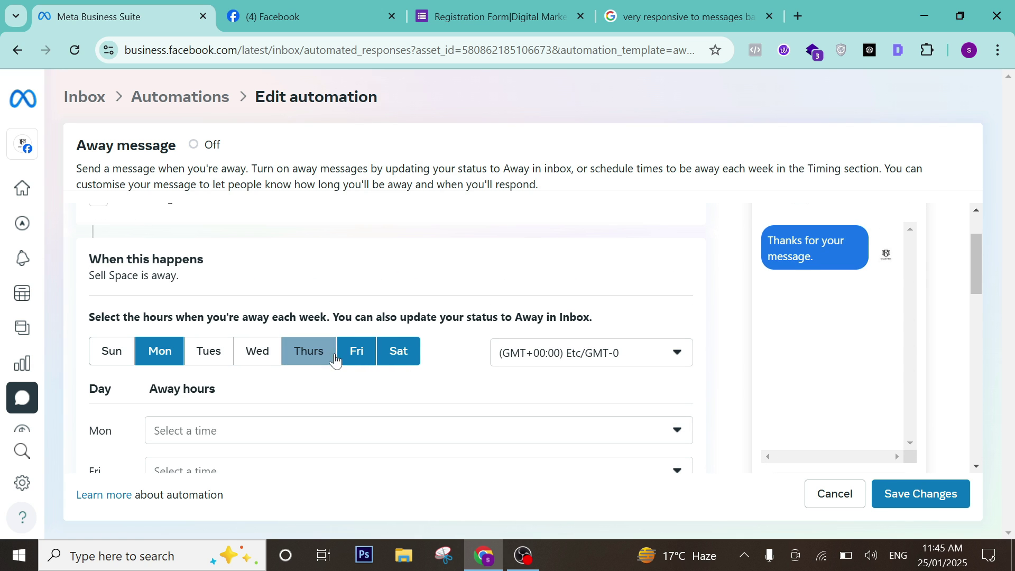
click(351, 356)
click(395, 355)
scroll(532, 382, down, 2)
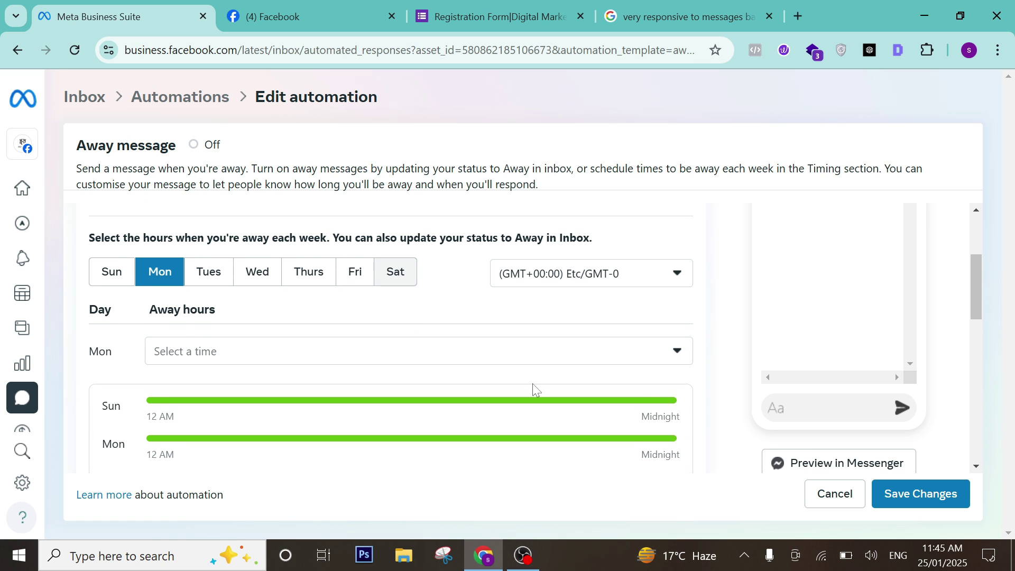
scroll(475, 370, up, 2)
click(103, 356)
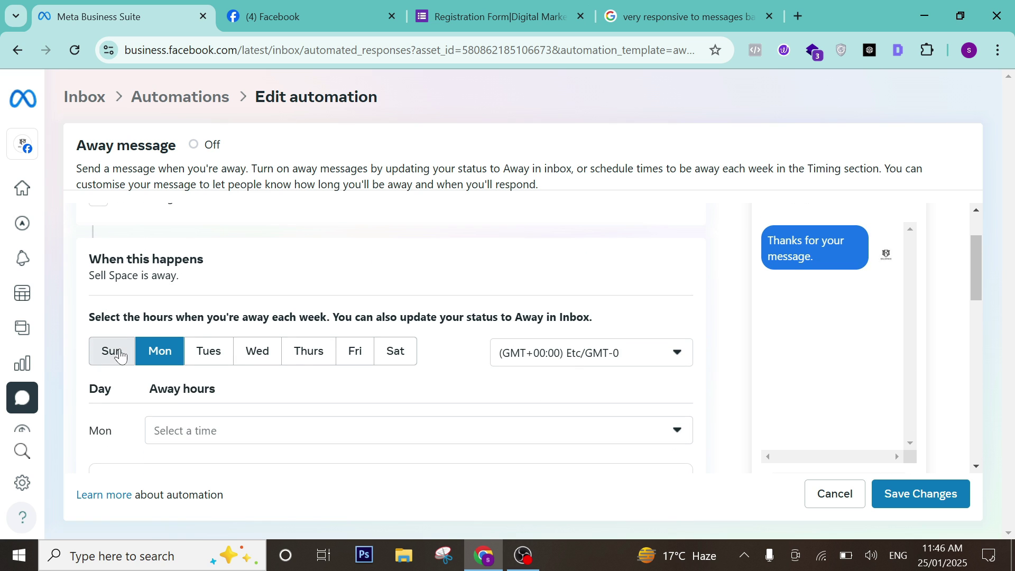
- Open Monday's away hours and add a second time range
scroll(199, 355, down, 2)
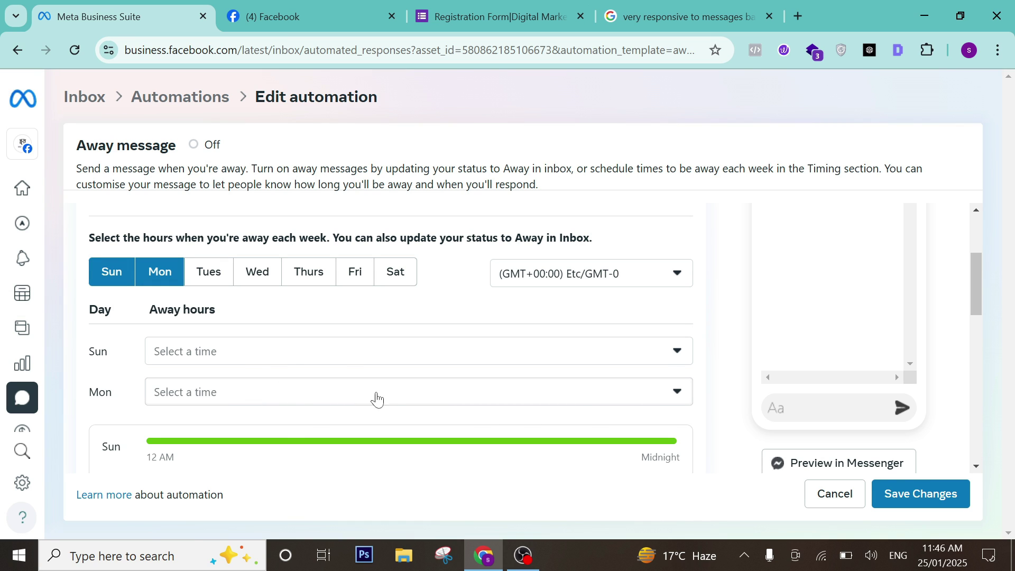
click(636, 396)
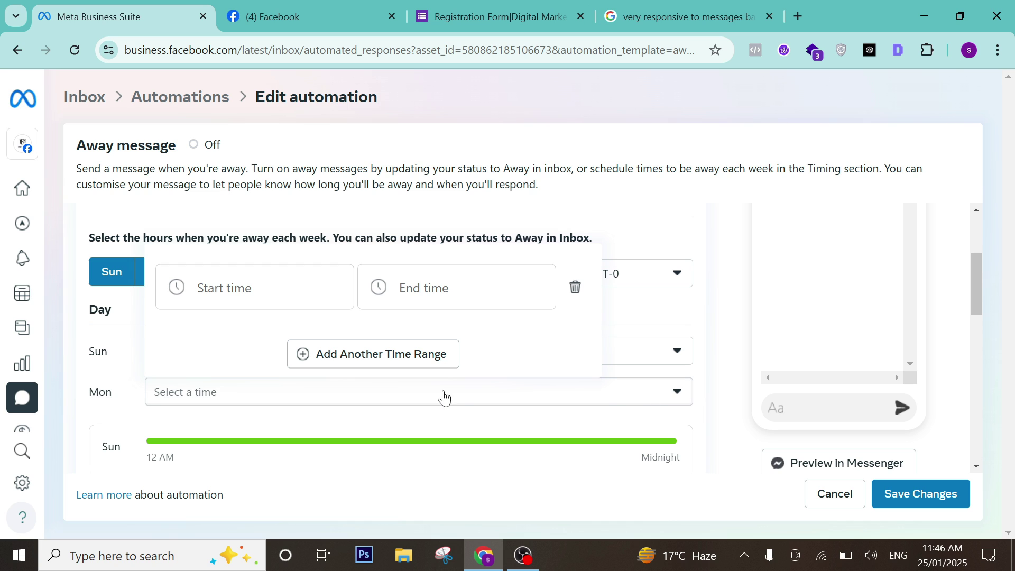
click(397, 363)
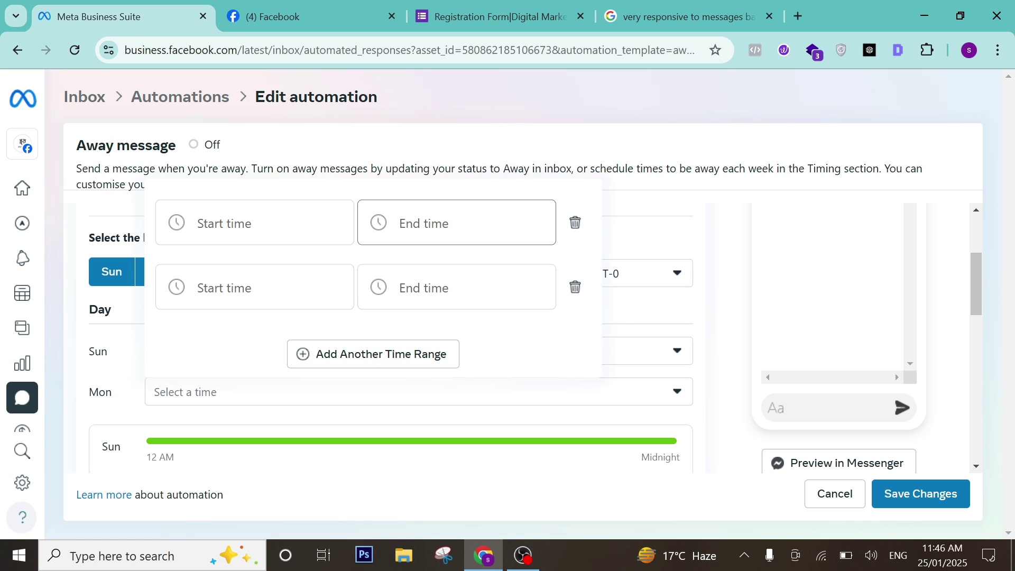
- Delete the first empty time range from Monday's away hours and close the time editor
click(254, 223)
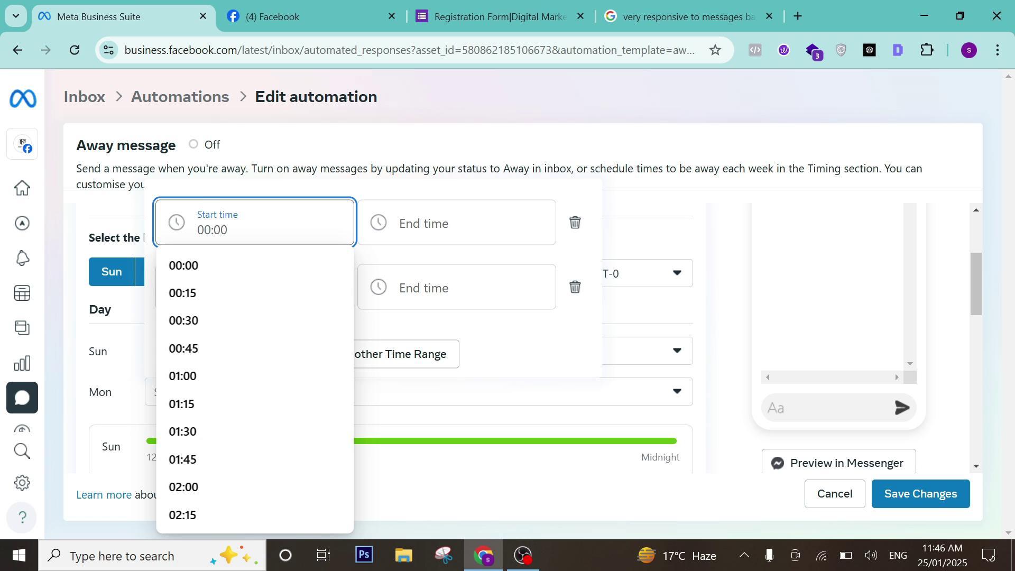
scroll(214, 421, down, 5)
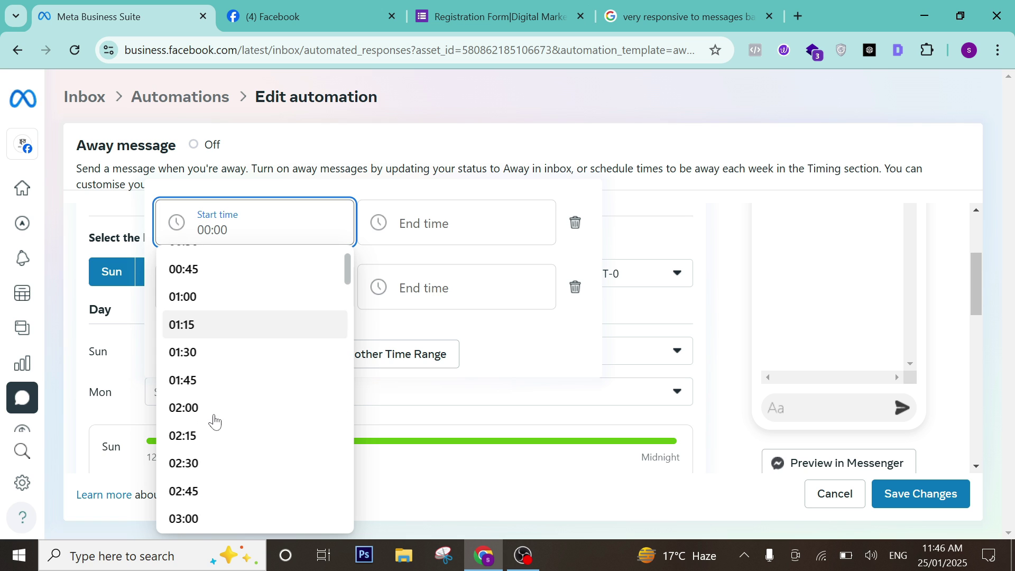
scroll(214, 422, down, 2)
scroll(214, 421, up, 2)
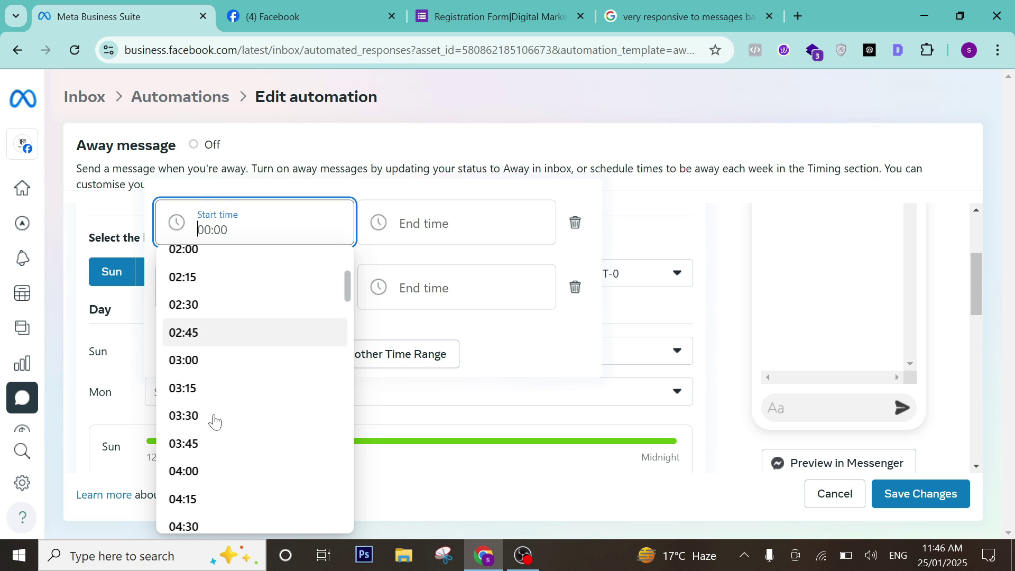
scroll(214, 421, down, 5)
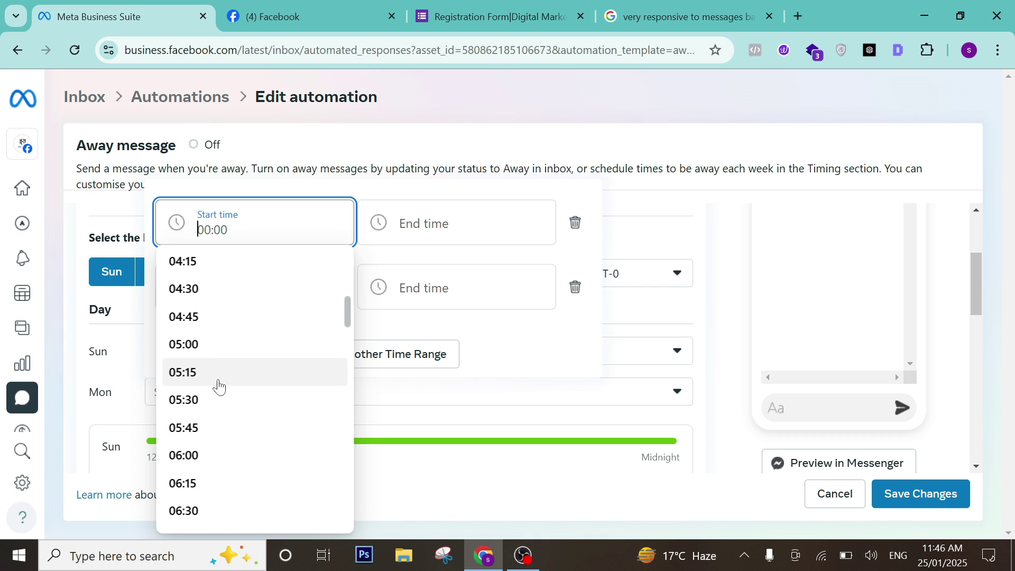
scroll(209, 330, up, 2)
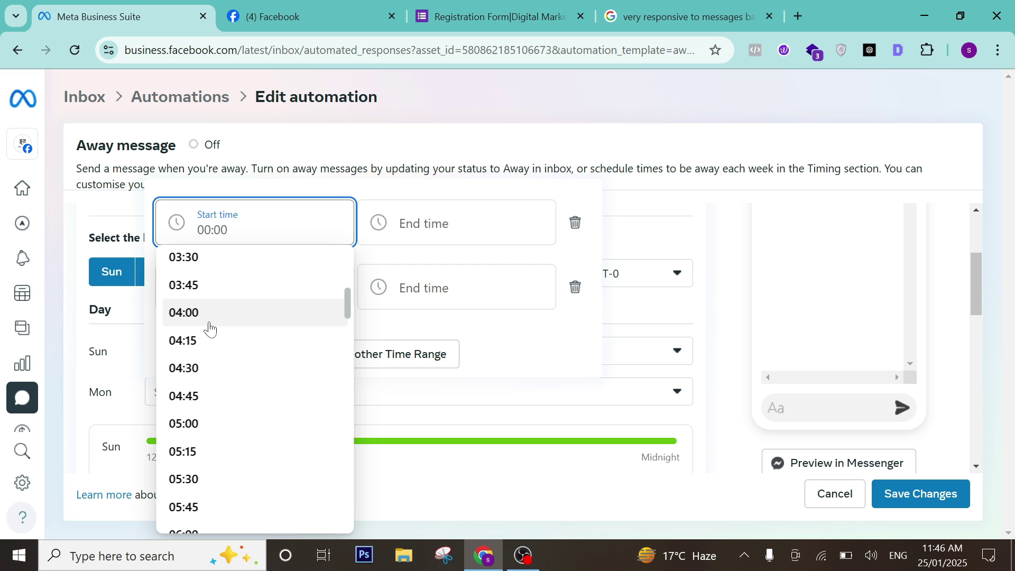
click(575, 222)
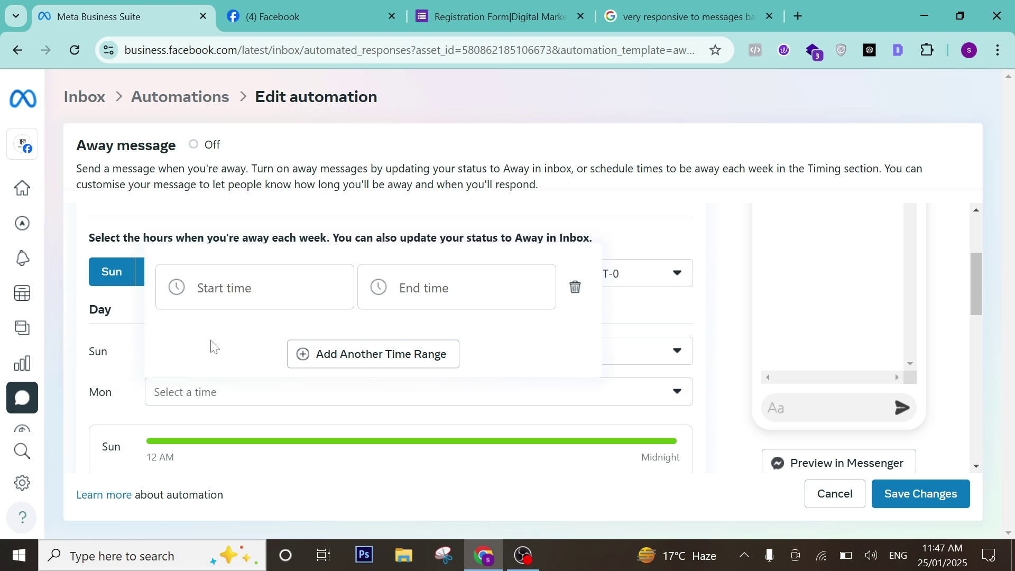
click(104, 330)
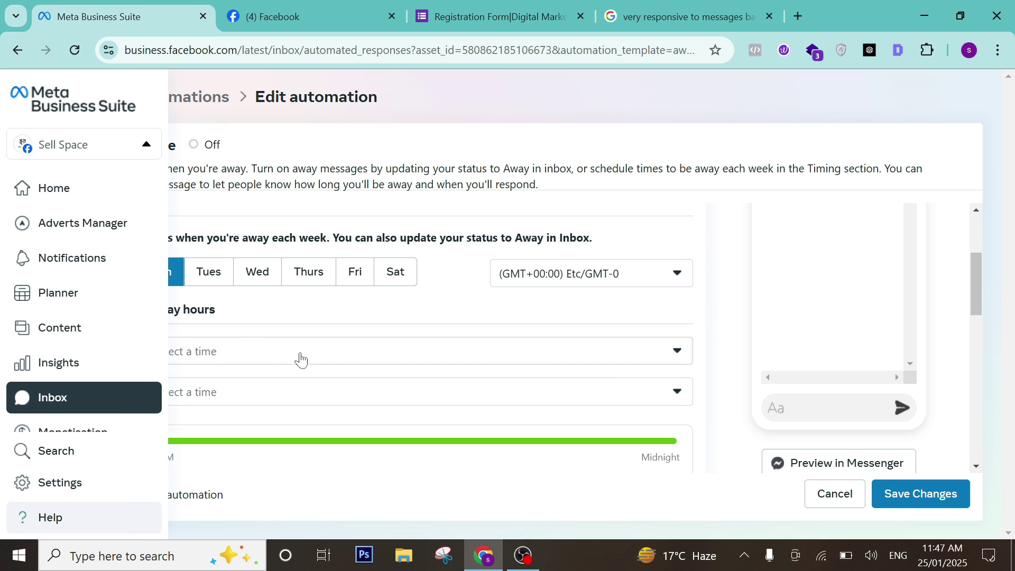
- Reopen Monday's away hours and set the start time of its remaining time range to 17:15
click(295, 394)
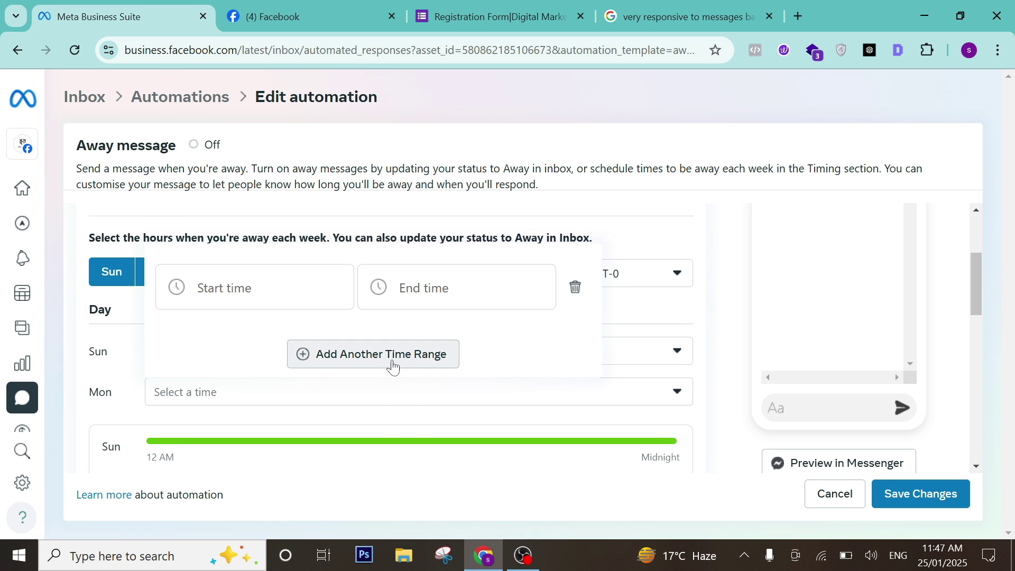
click(248, 290)
scroll(242, 378, down, 3)
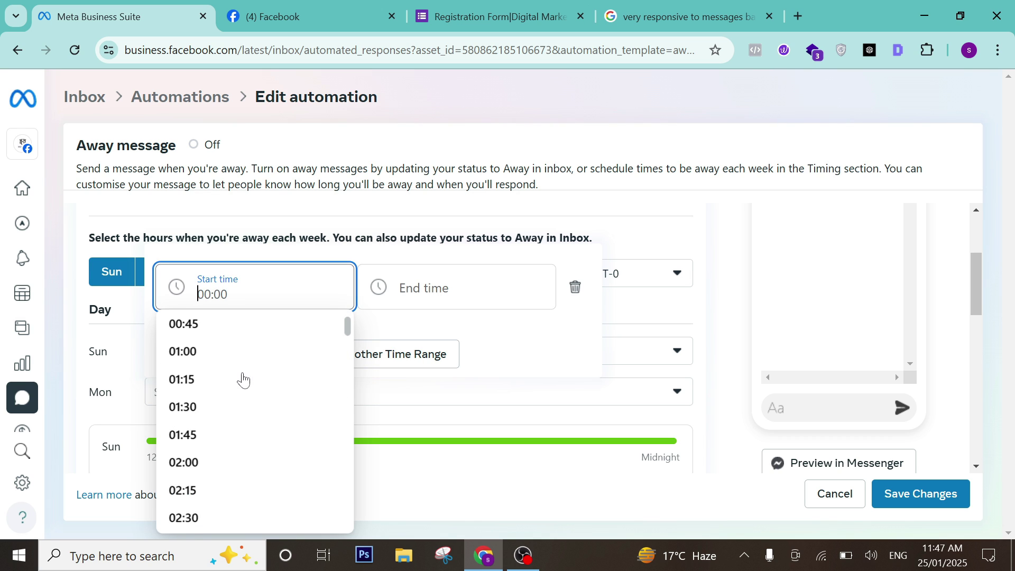
scroll(214, 432, down, 10)
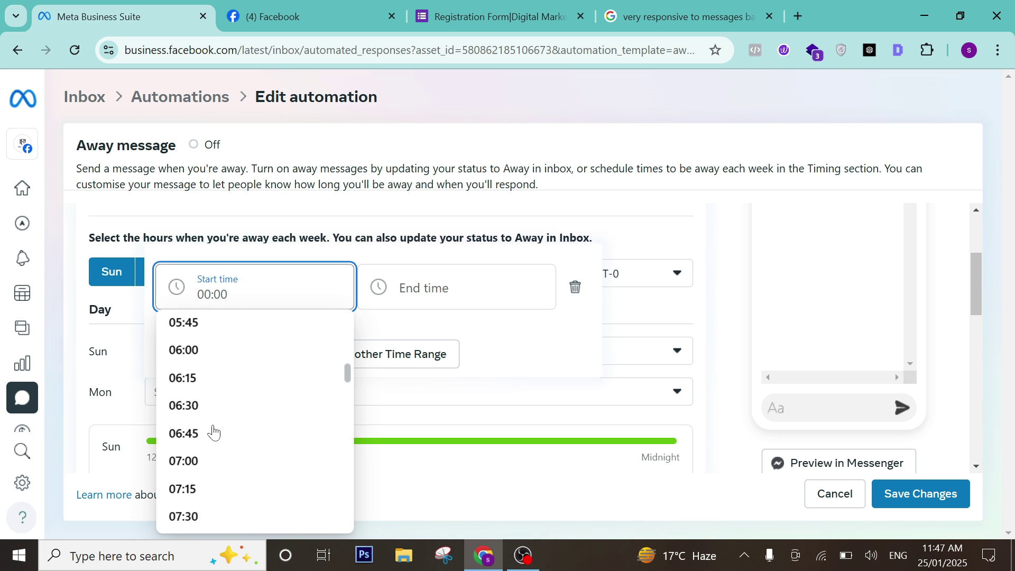
scroll(214, 432, down, 2)
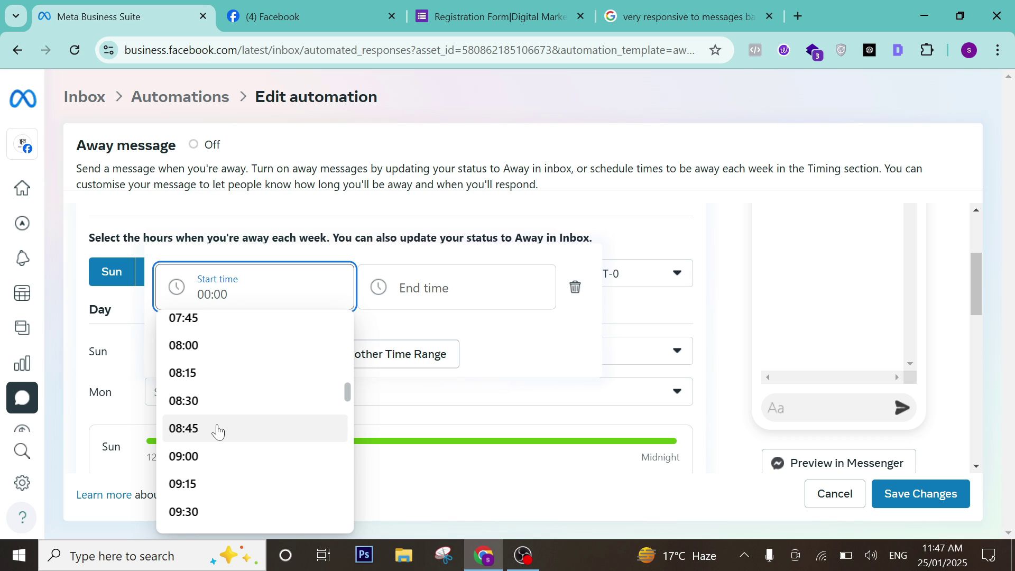
scroll(218, 431, down, 13)
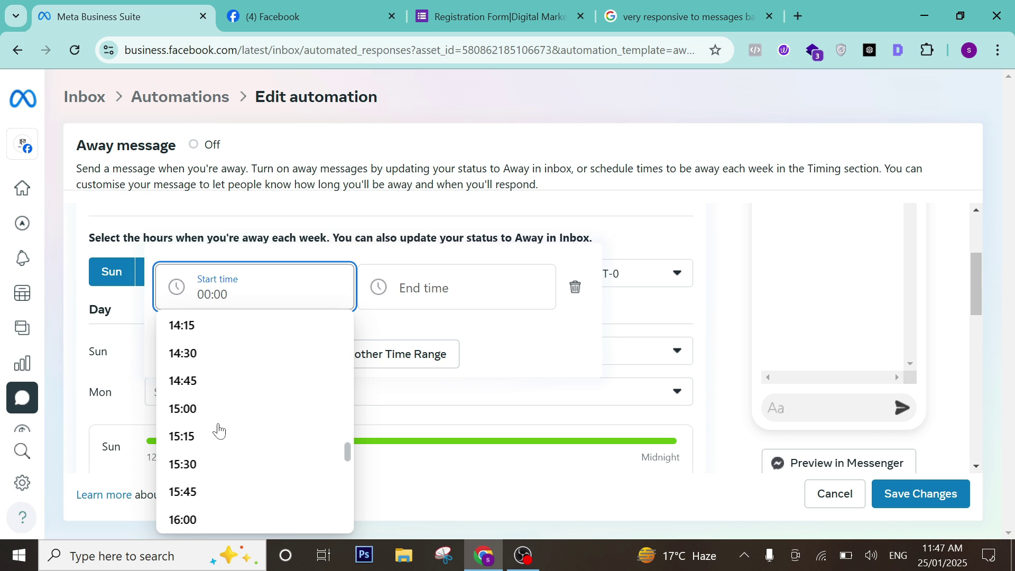
scroll(219, 431, down, 5)
scroll(231, 431, up, 3)
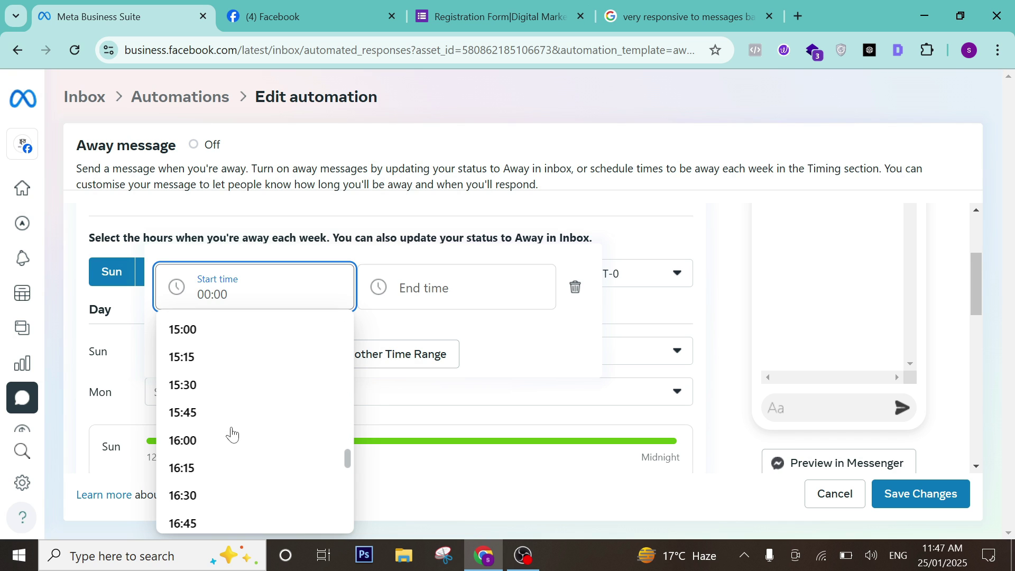
scroll(223, 357, up, 2)
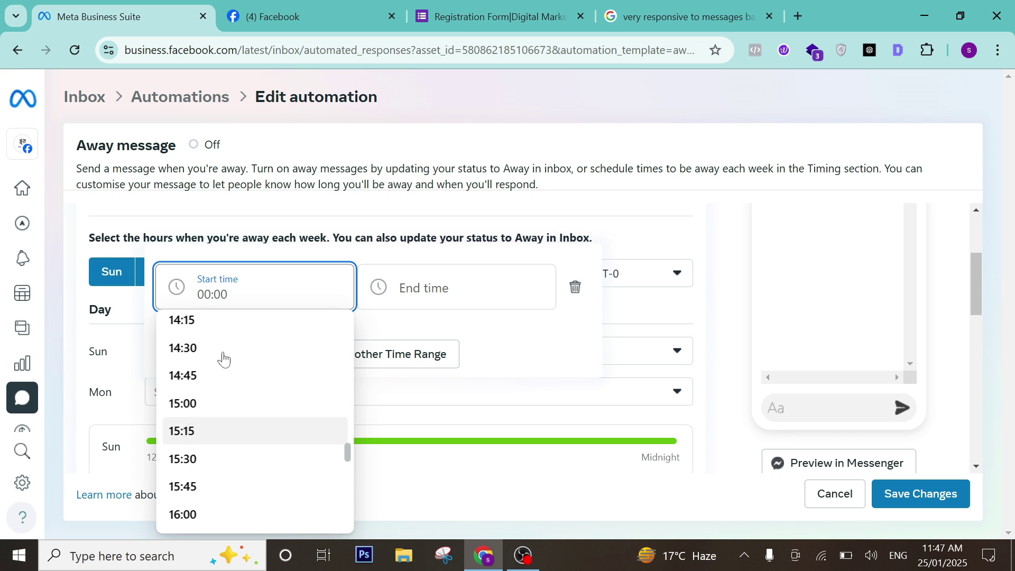
scroll(227, 360, up, 3)
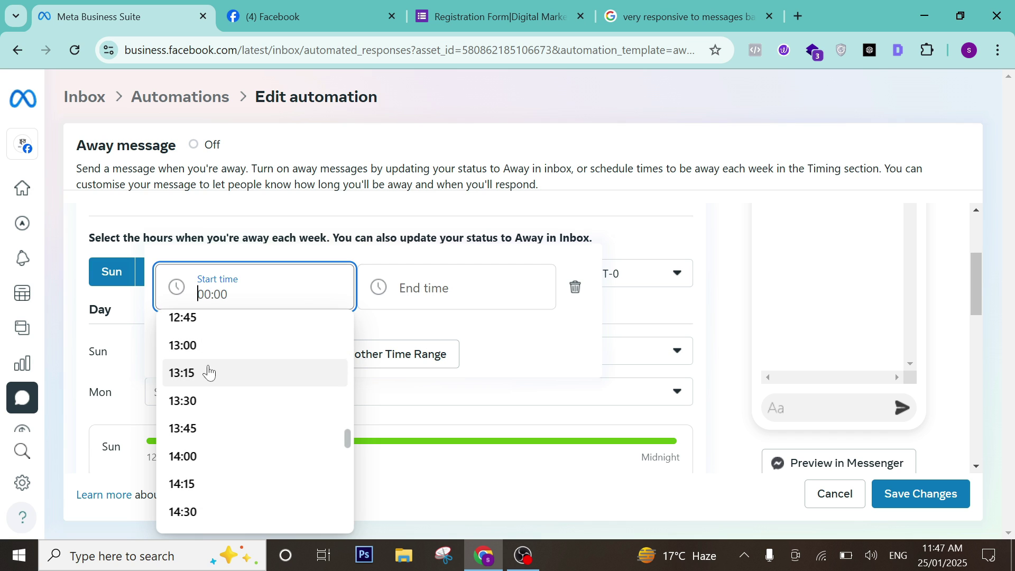
scroll(206, 363, down, 6)
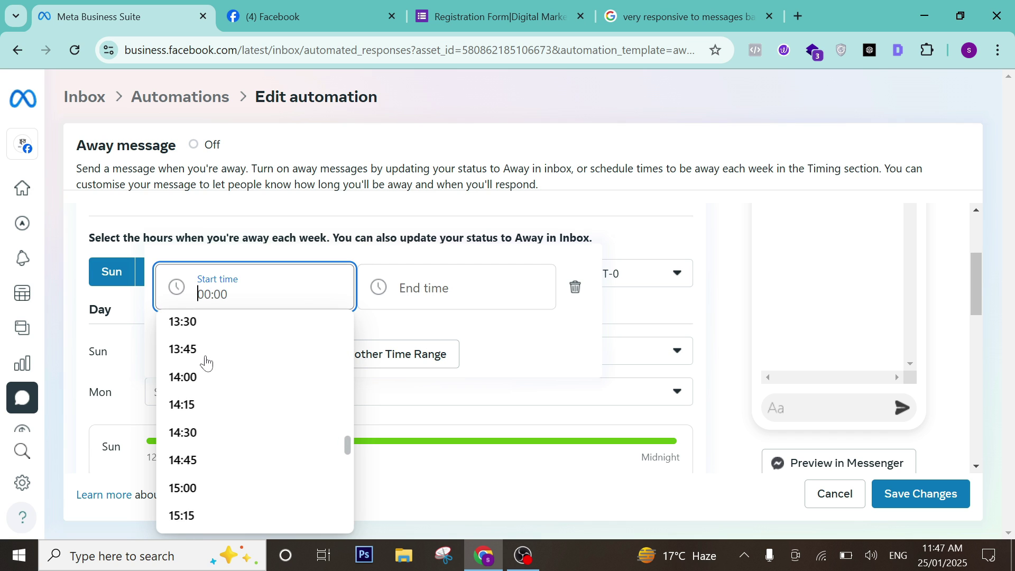
scroll(198, 444, down, 2)
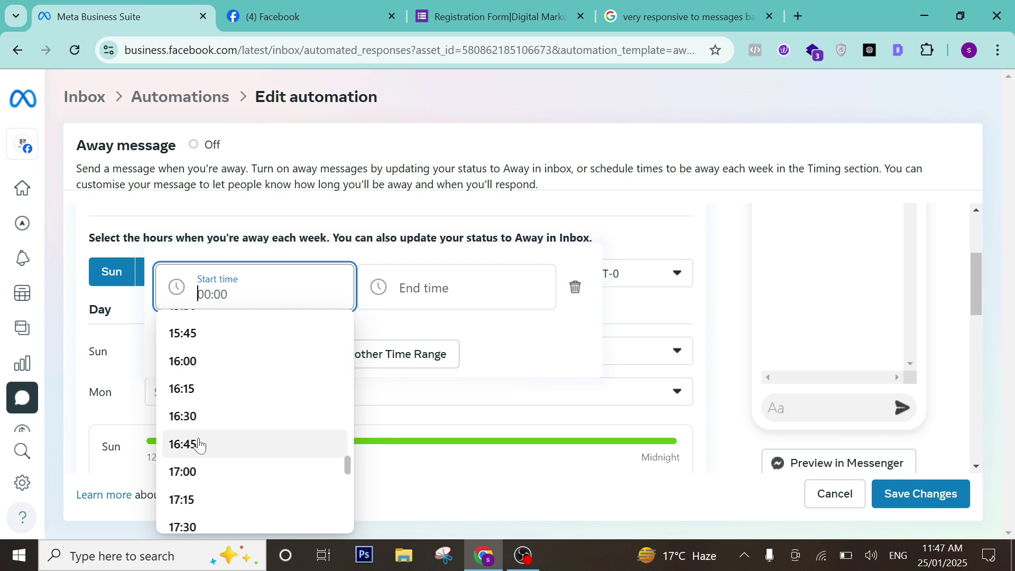
click(200, 497)
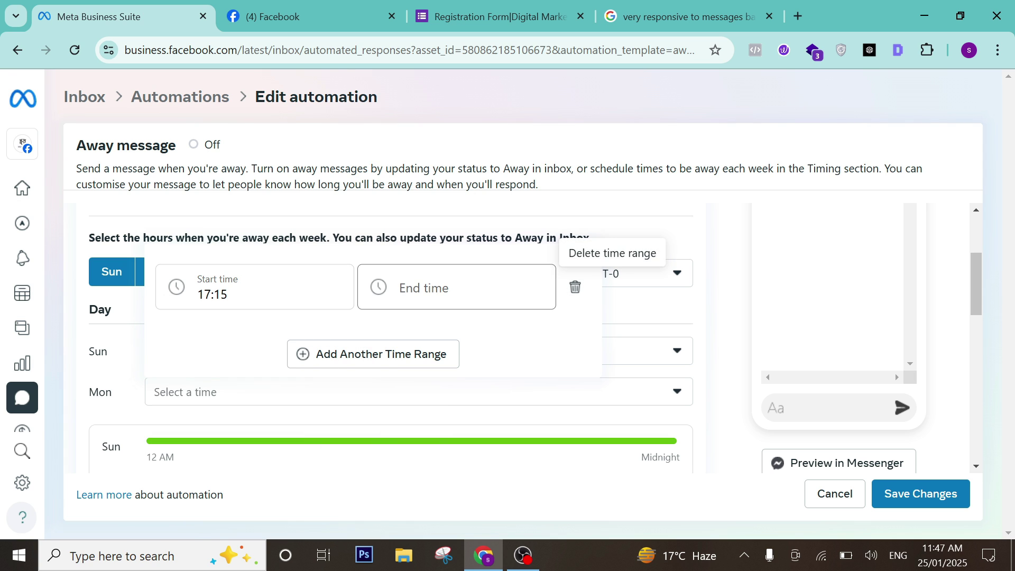
- Set the end time of Monday's 17:15 away range to 12:00
click(550, 293)
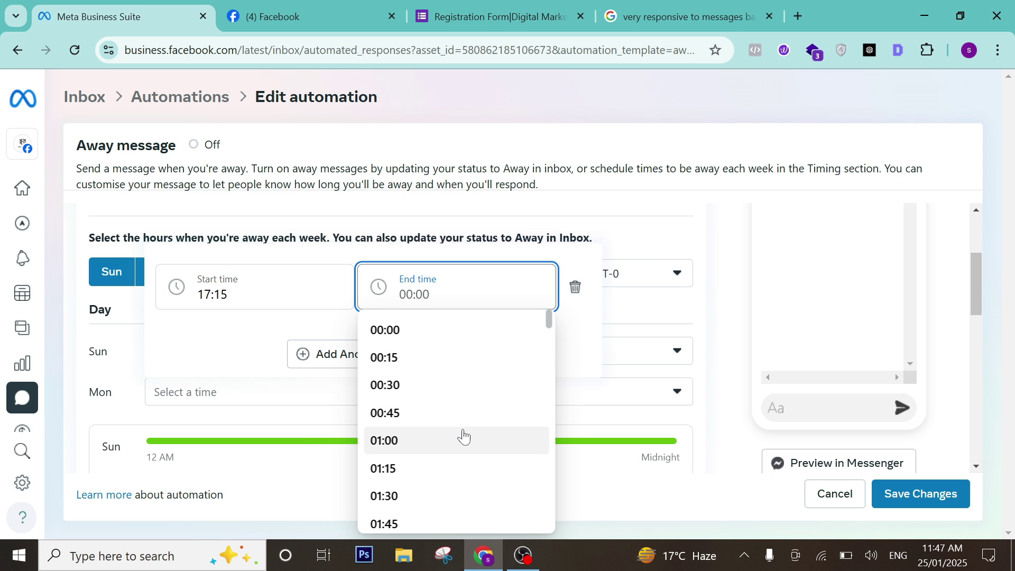
scroll(462, 435, down, 6)
scroll(463, 434, down, 7)
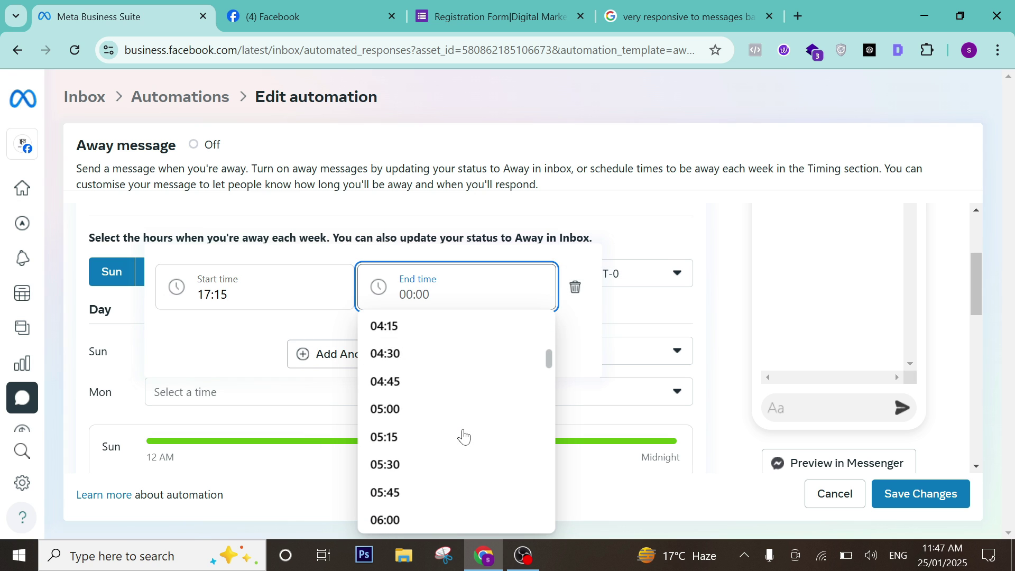
scroll(463, 435, down, 6)
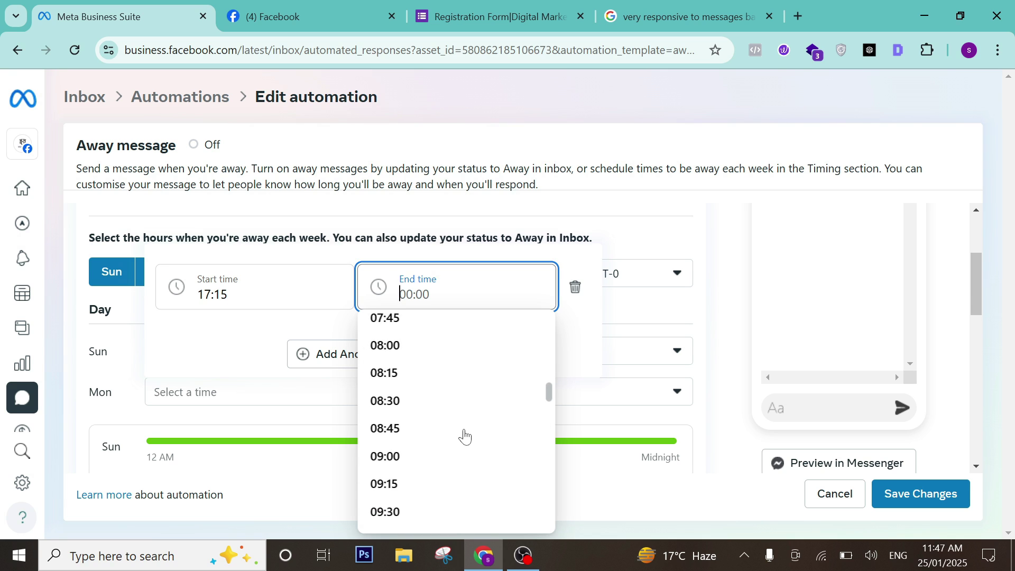
scroll(465, 436, down, 4)
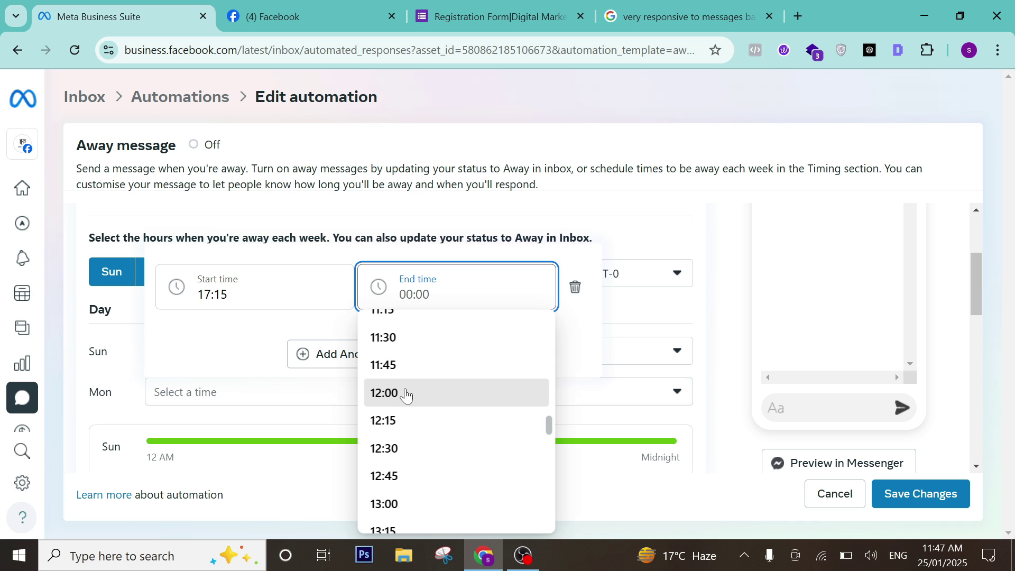
click(404, 391)
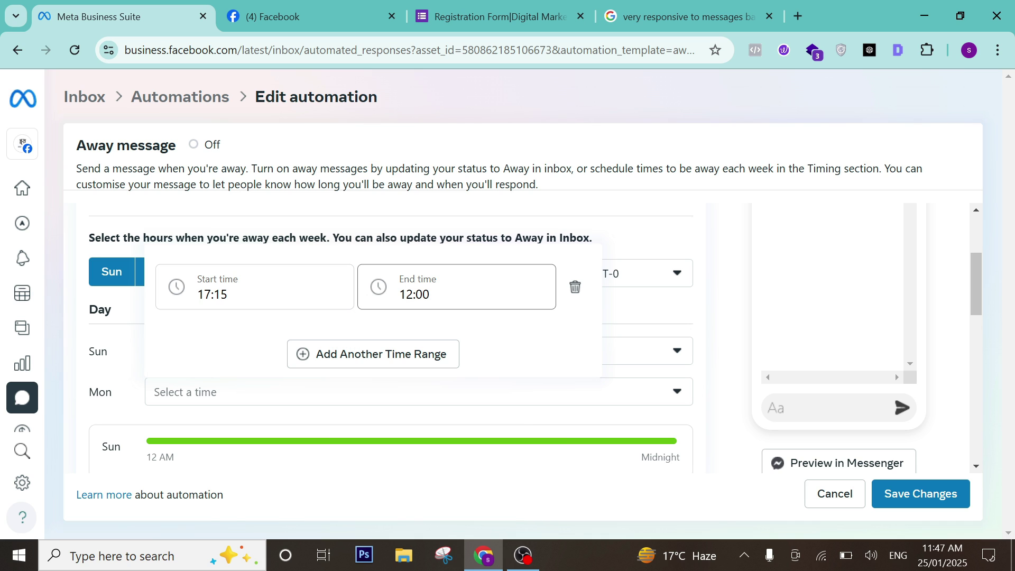
- Add another time range to Monday's away hours and change the first range's end time to 23:45
click(333, 357)
click(465, 230)
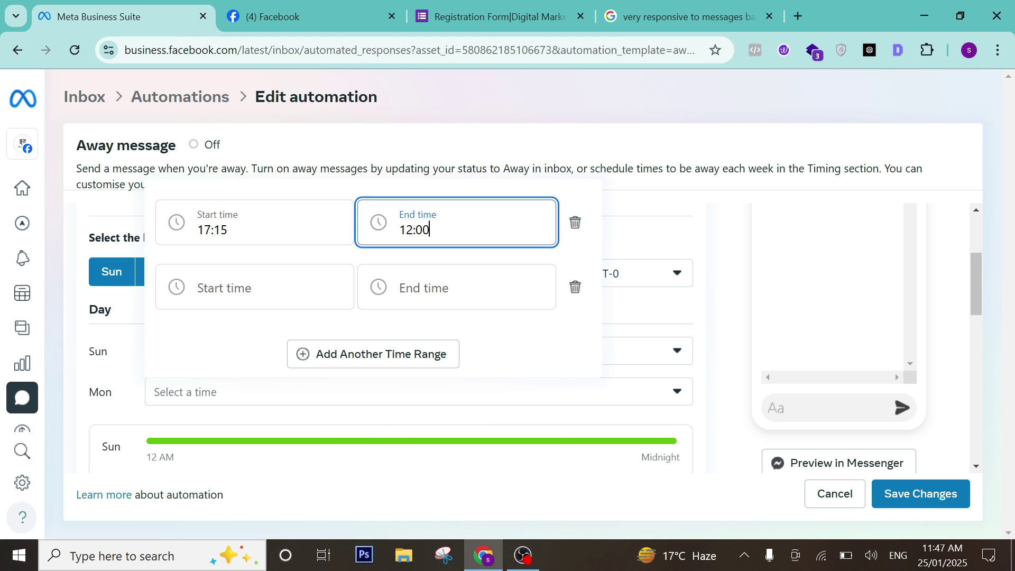
scroll(418, 322, down, 20)
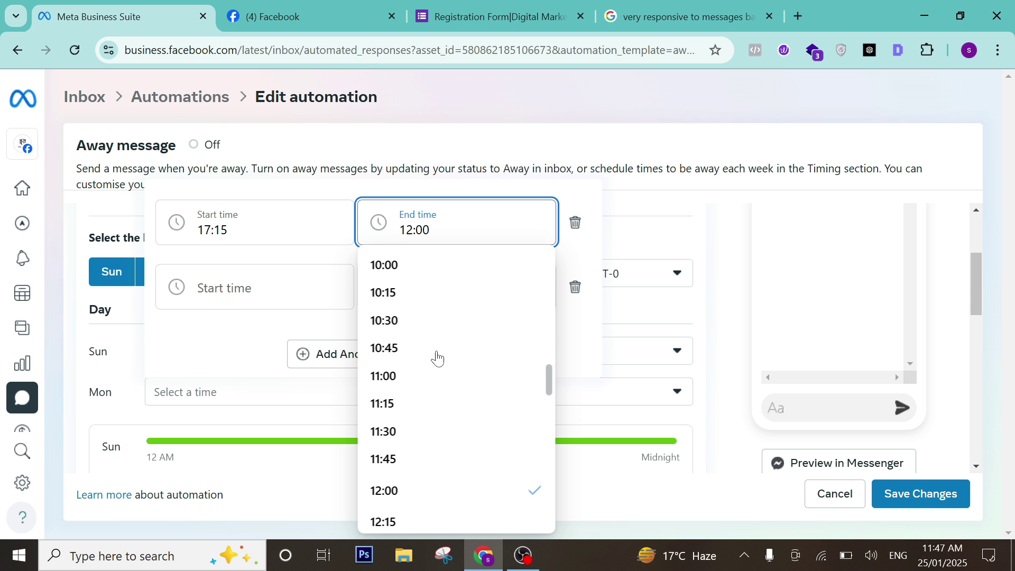
scroll(437, 359, down, 9)
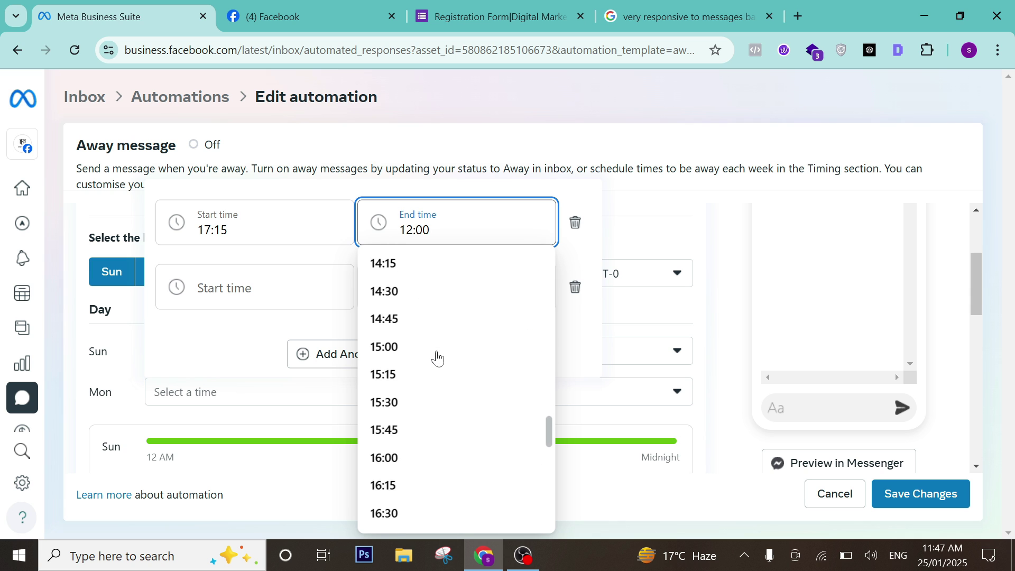
scroll(437, 359, down, 5)
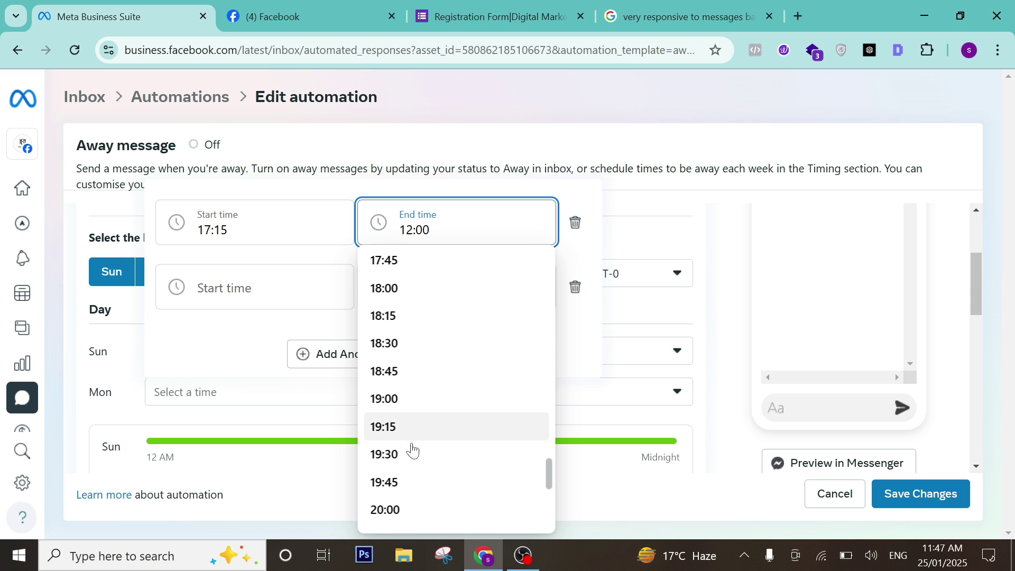
scroll(401, 465, down, 2)
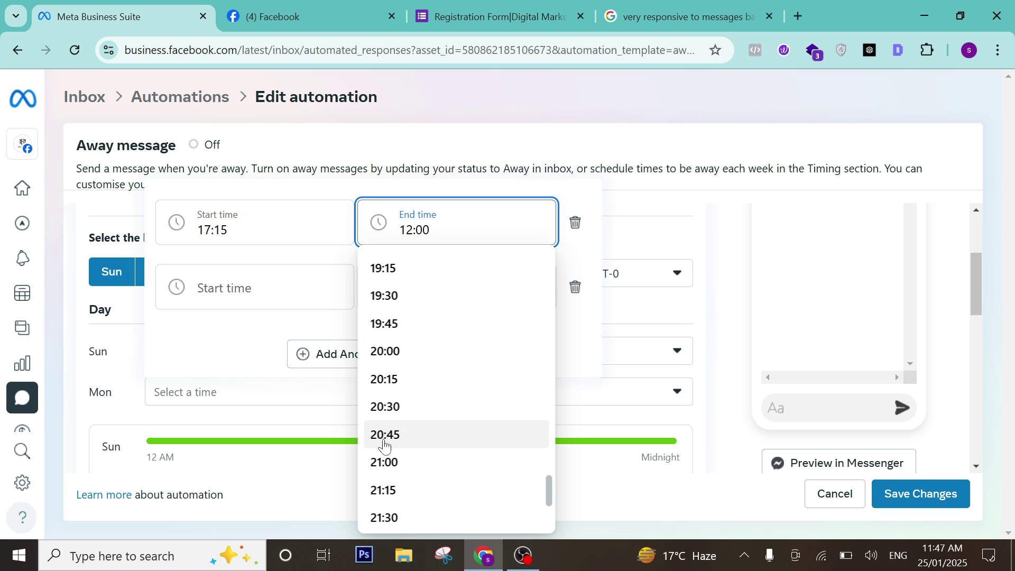
scroll(385, 489, down, 2)
scroll(390, 497, down, 3)
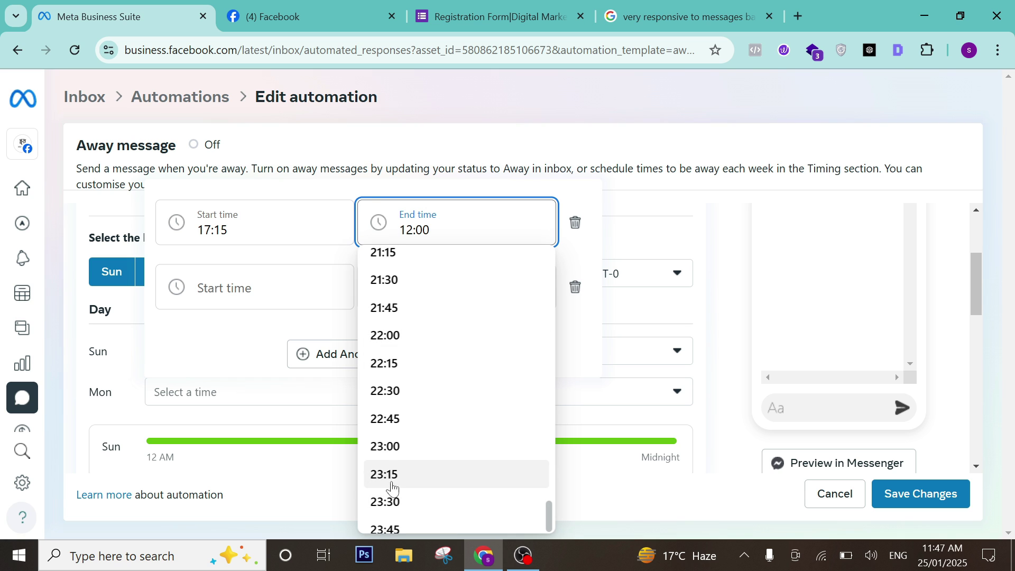
scroll(388, 507, down, 1)
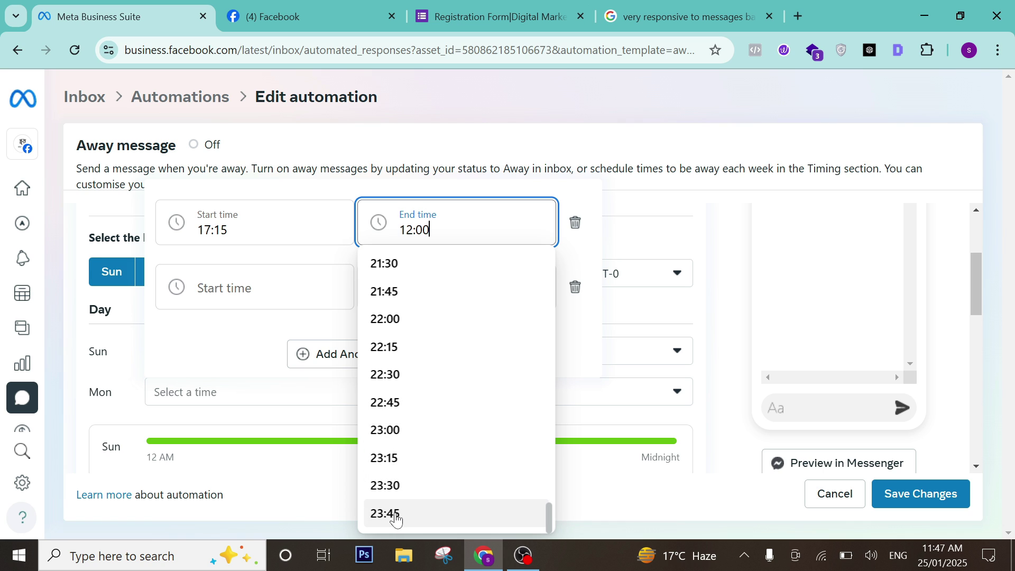
click(396, 514)
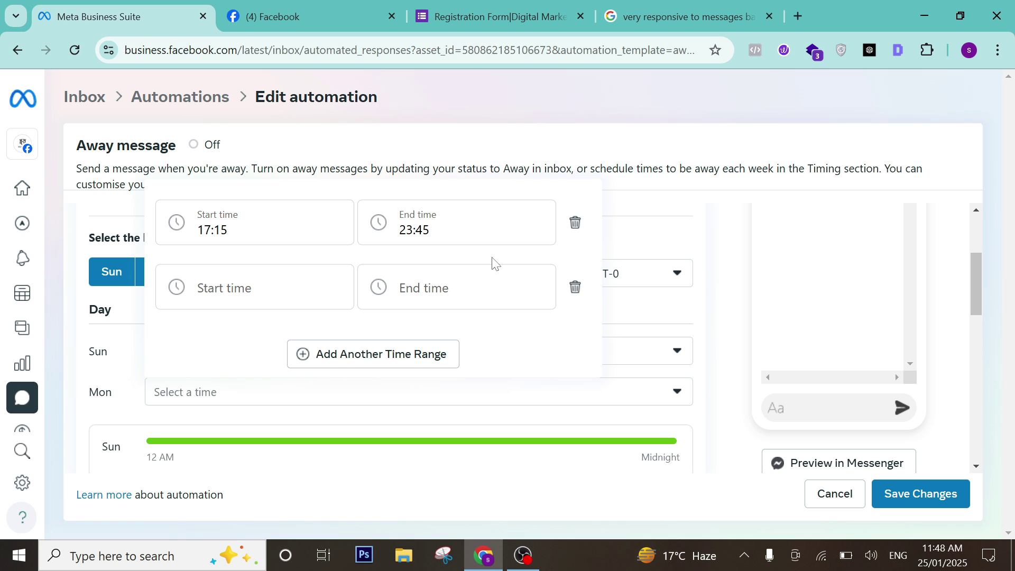
- Set the start time of Monday's second away range to 23:45
click(228, 289)
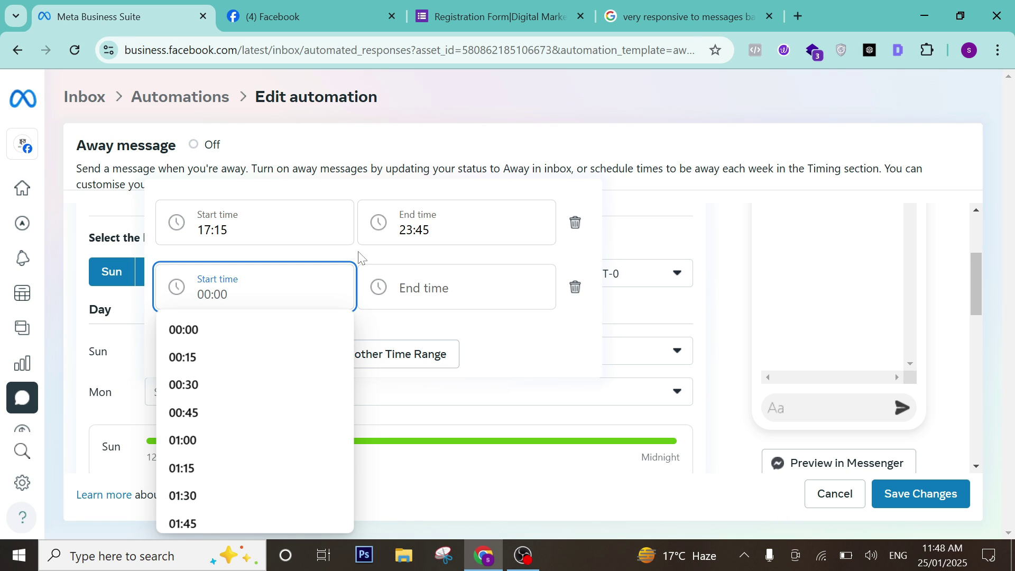
scroll(222, 386, down, 20)
scroll(221, 407, down, 20)
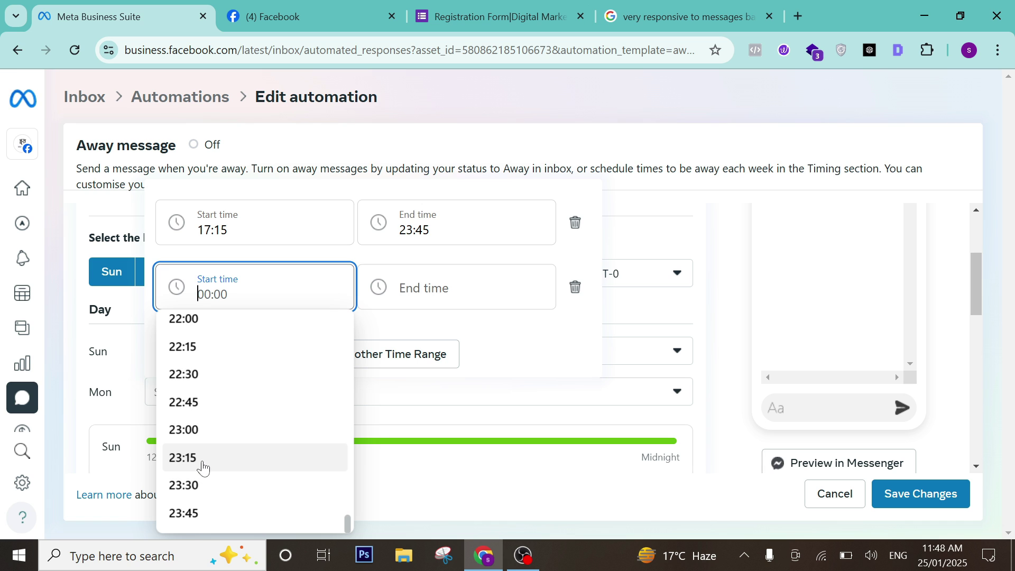
click(191, 512)
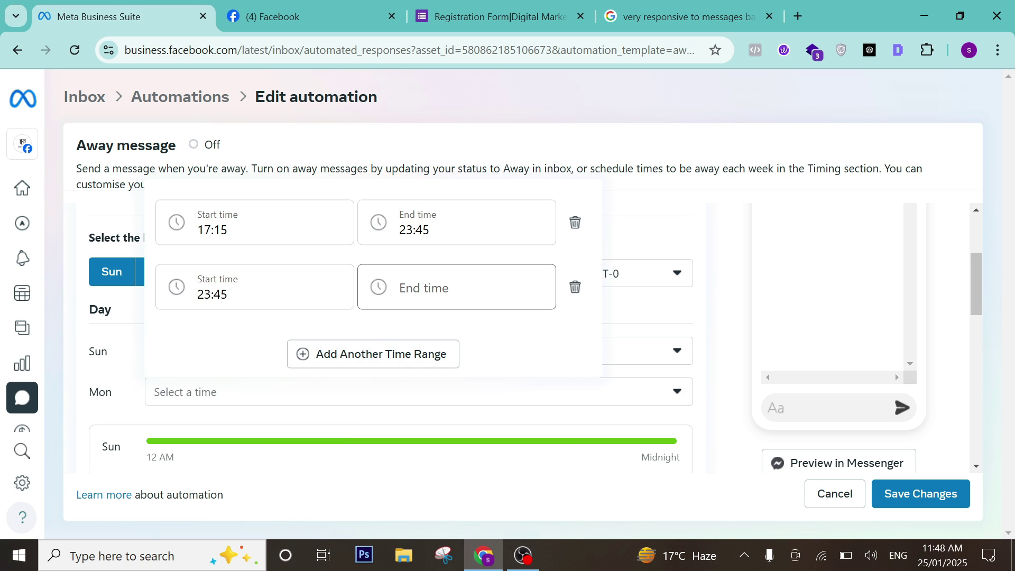
- Set the end time of Monday's second away range to 08:45 and close the time range editor
scroll(410, 394, down, 5)
scroll(423, 399, up, 2)
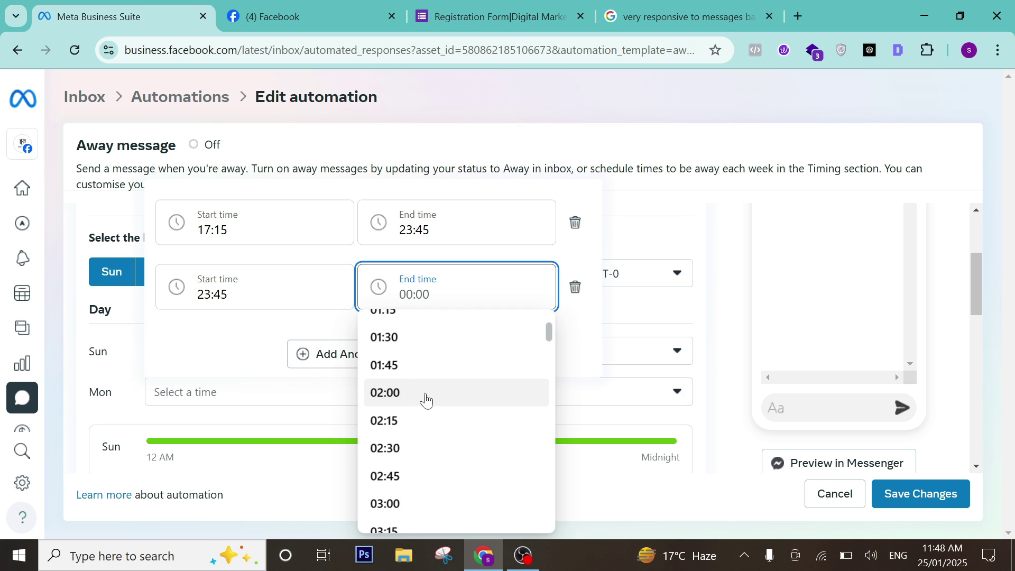
scroll(441, 404, down, 5)
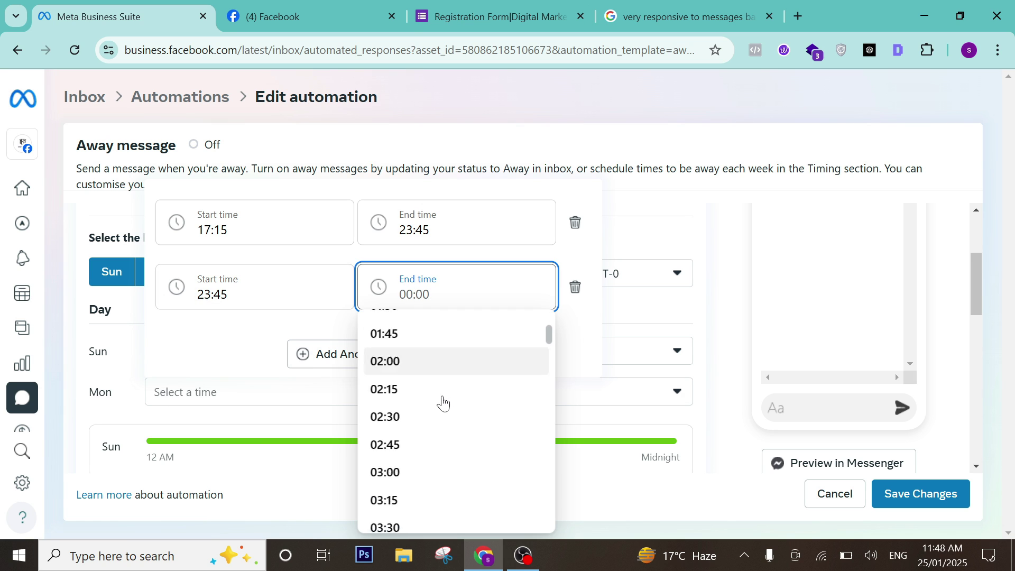
scroll(404, 444, down, 6)
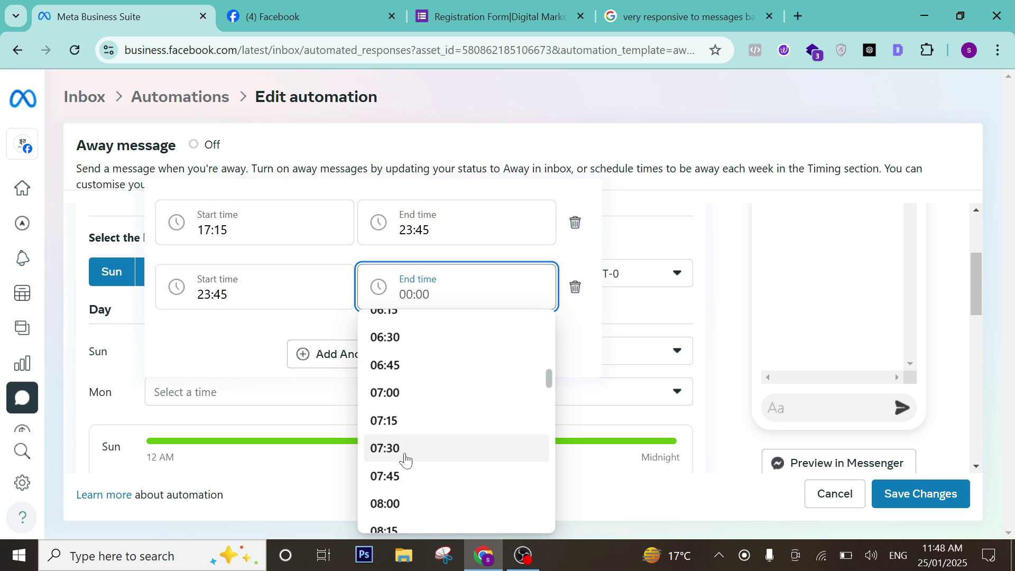
scroll(412, 463, down, 2)
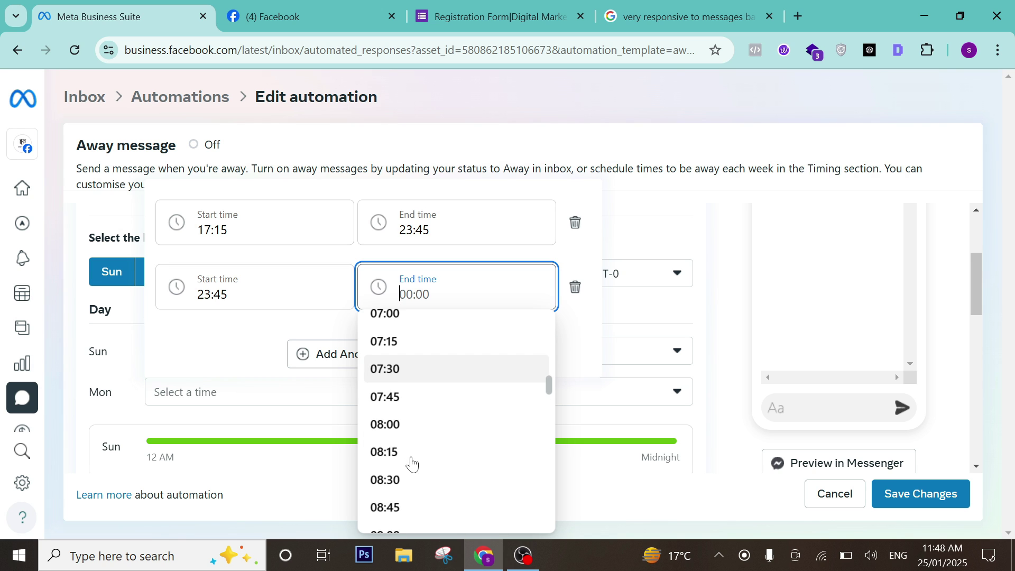
click(401, 506)
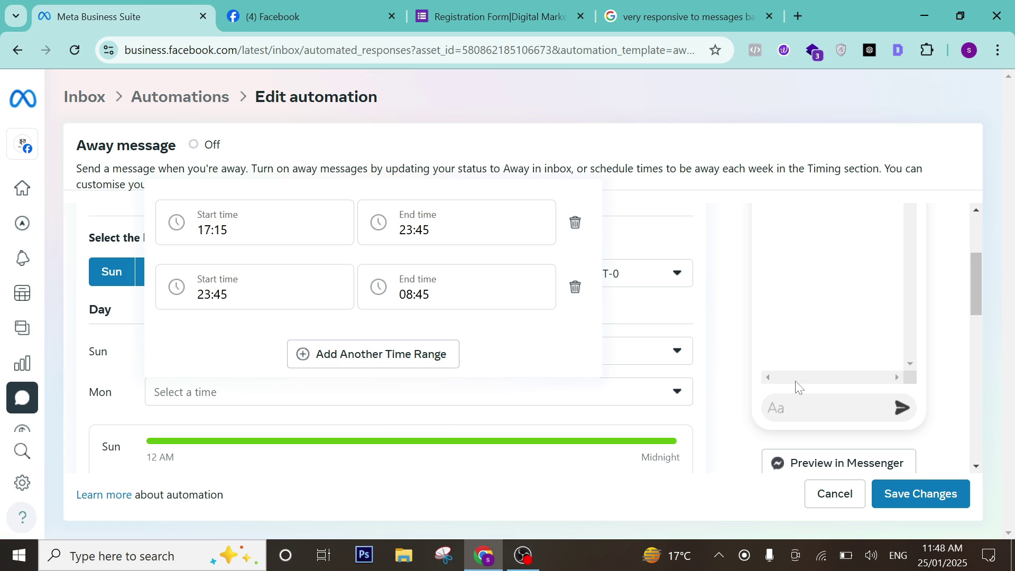
click(745, 285)
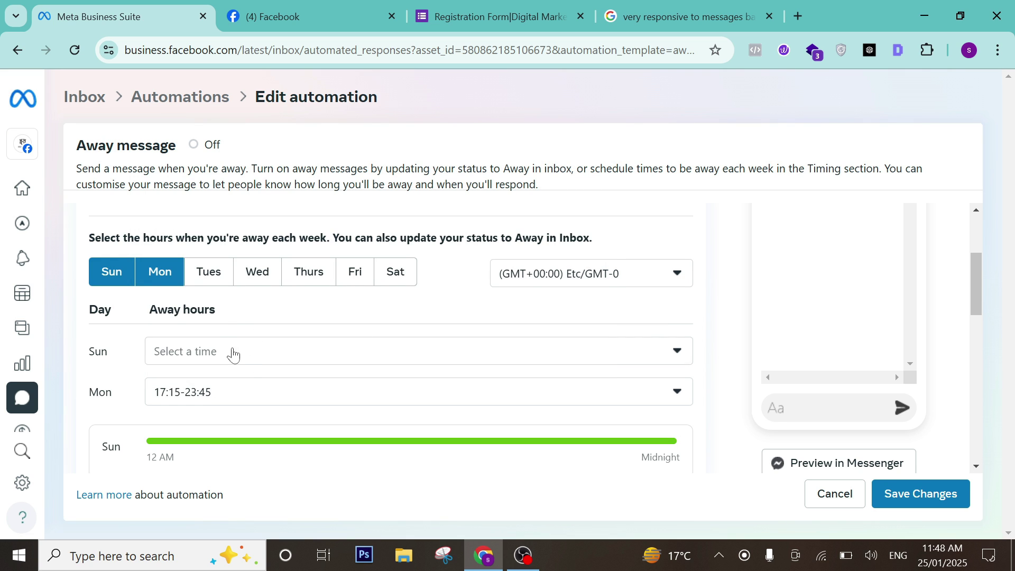
- Add Tuesday to the away days and set its first away range to start at 01:30 and end at 01:30
scroll(295, 364, down, 2)
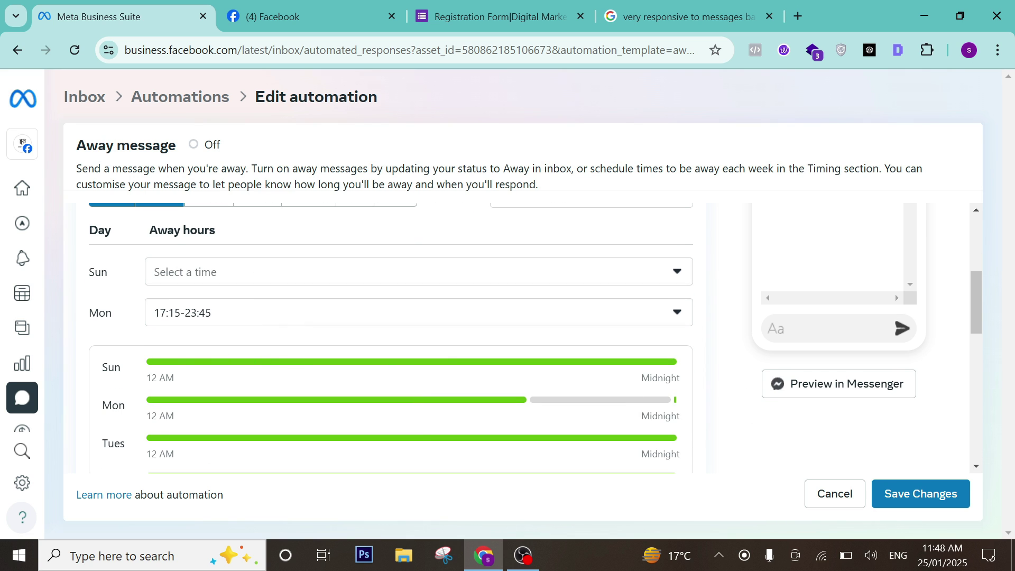
scroll(186, 240, up, 3)
click(215, 358)
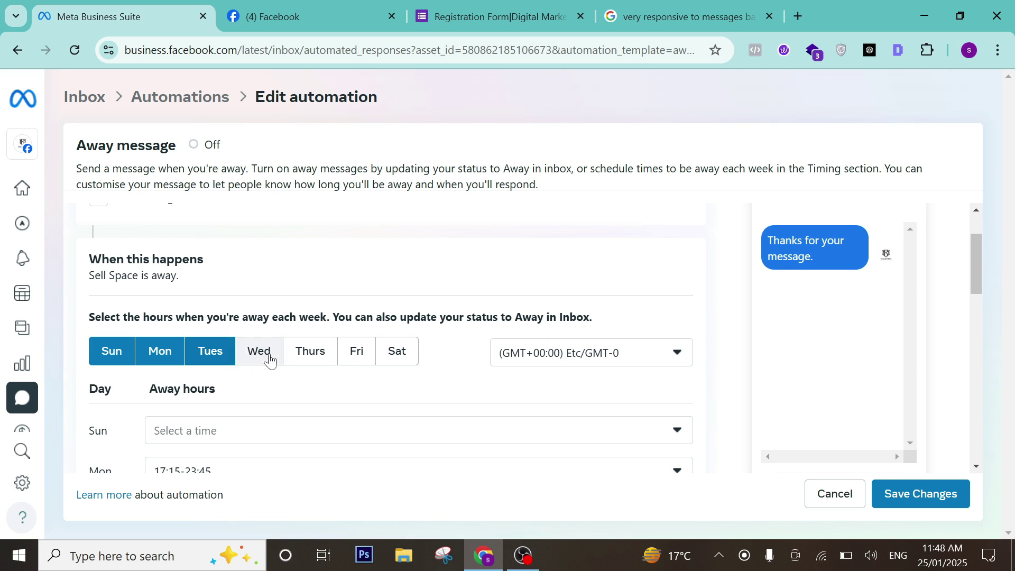
scroll(286, 359, down, 2)
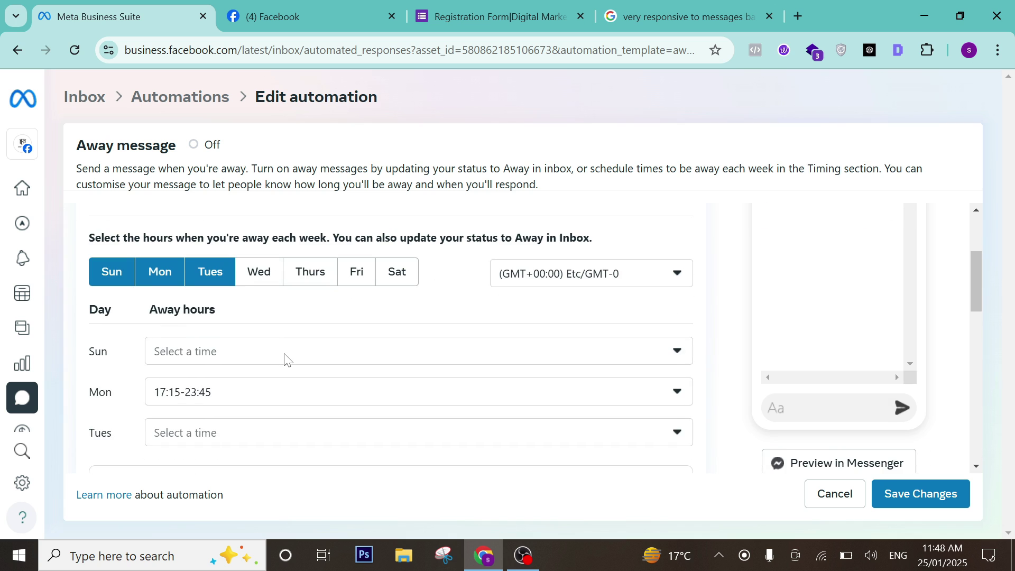
click(189, 437)
click(248, 328)
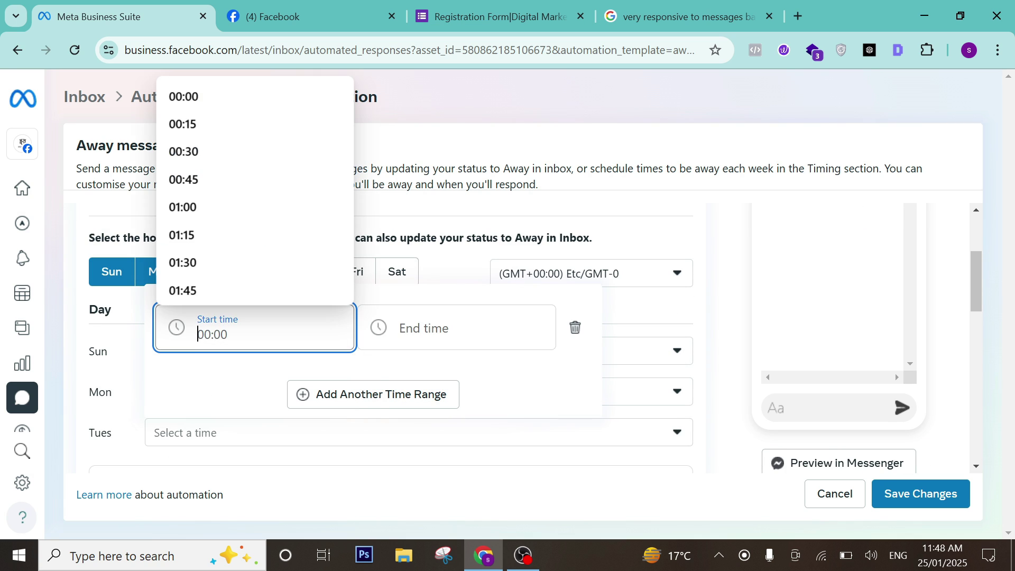
click(182, 263)
click(401, 329)
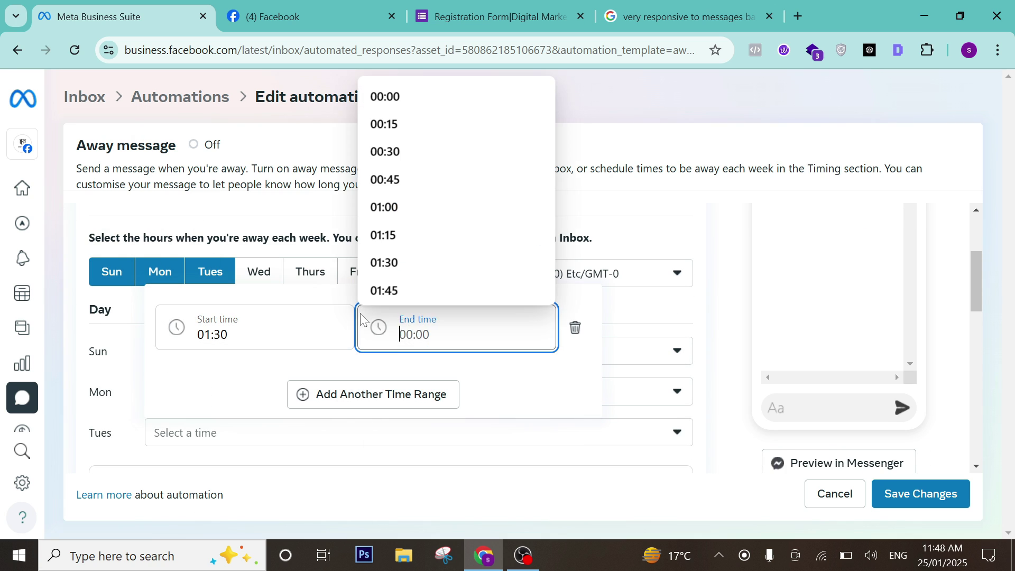
click(403, 260)
- Add a second time range to Tuesday's away hours with start time 01:15 and end time 01:15
click(400, 393)
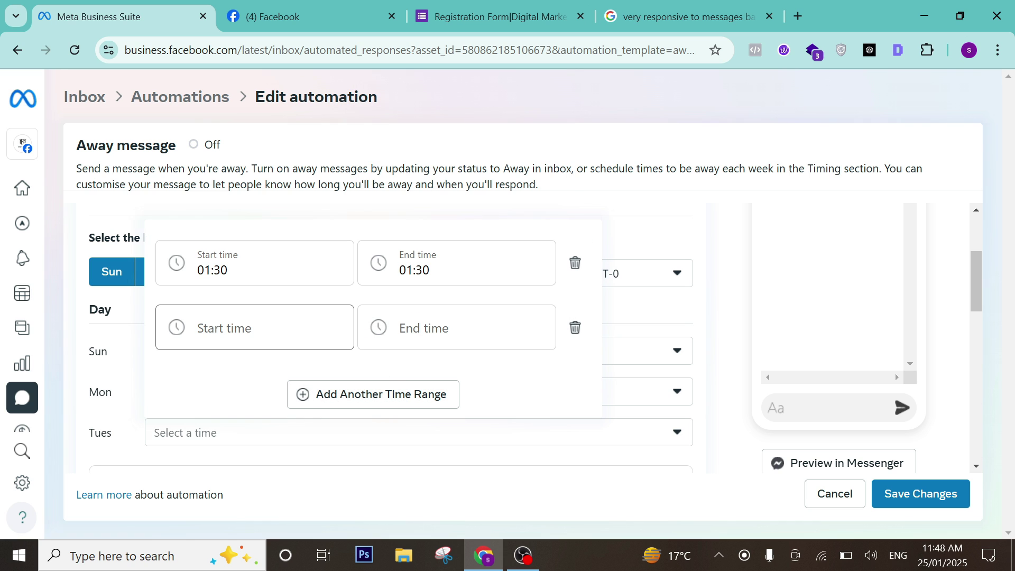
click(248, 331)
click(154, 268)
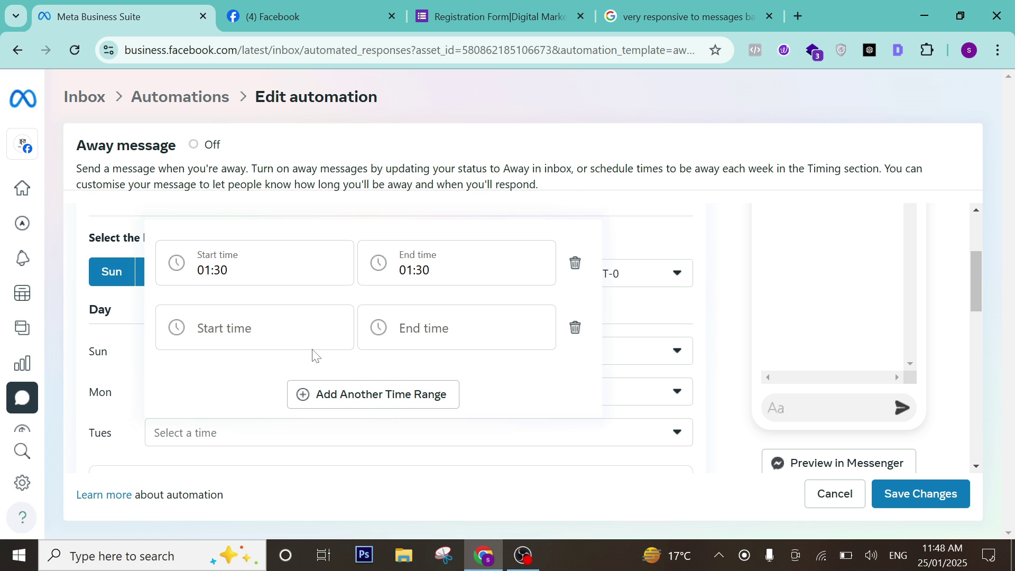
click(285, 333)
click(230, 236)
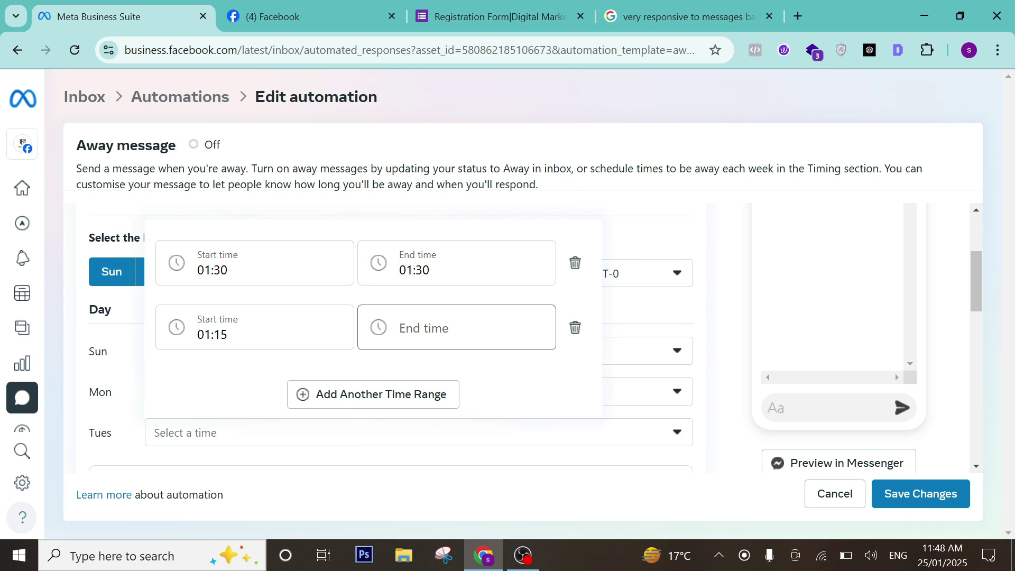
click(423, 330)
click(424, 234)
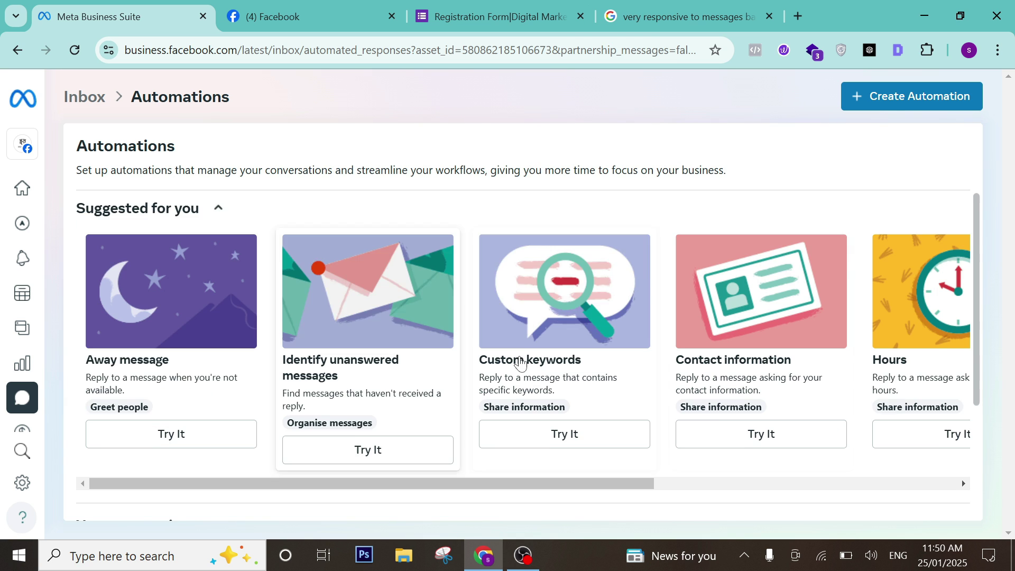
- Start a new automation from the suggested Custom keywords template
scroll(573, 365, down, 2)
drag(582, 404, 663, 392)
click(461, 357)
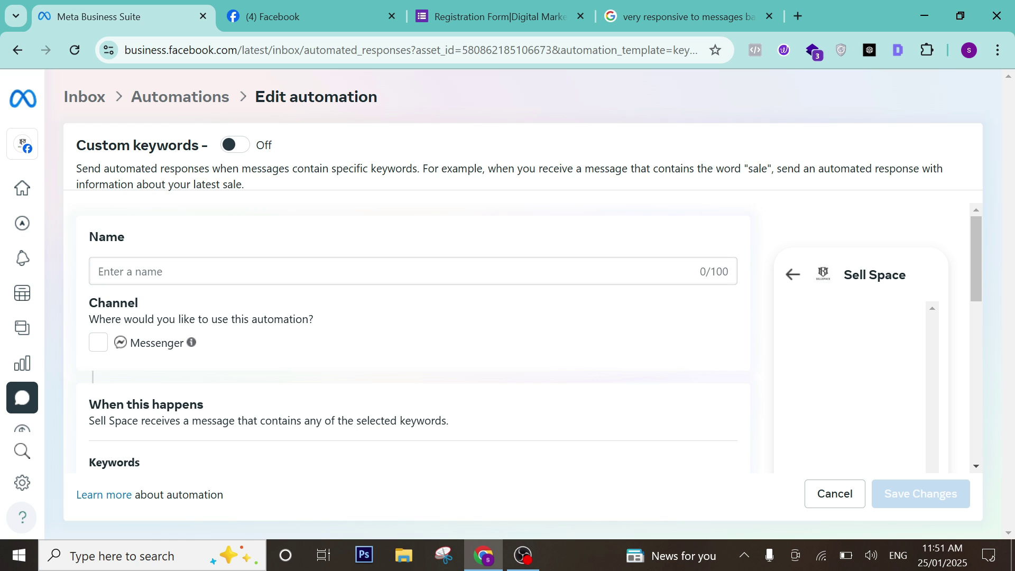
- Name the custom keywords automation "Sale"
click(130, 271)
text(Sa)
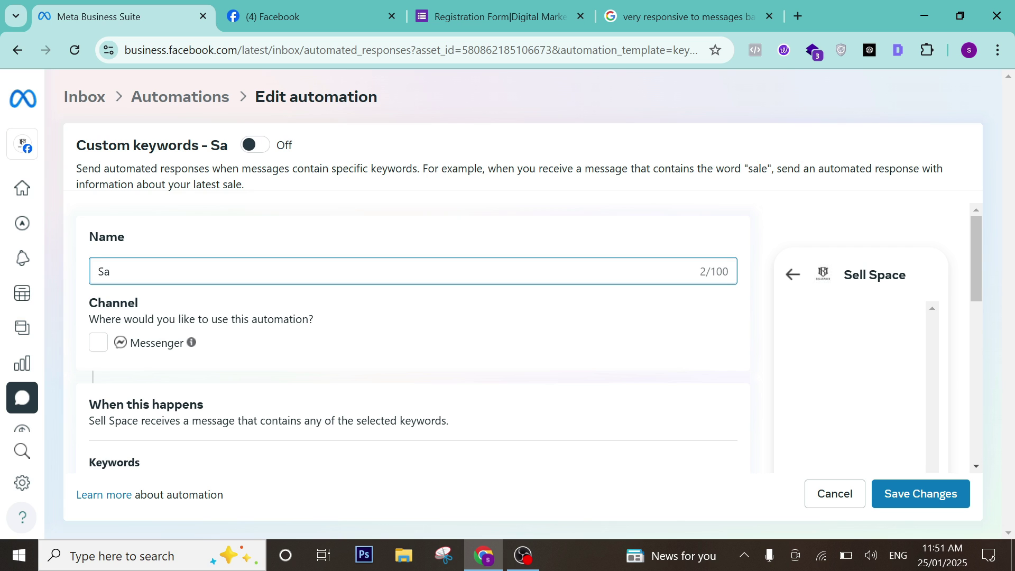
text(le)
click(311, 355)
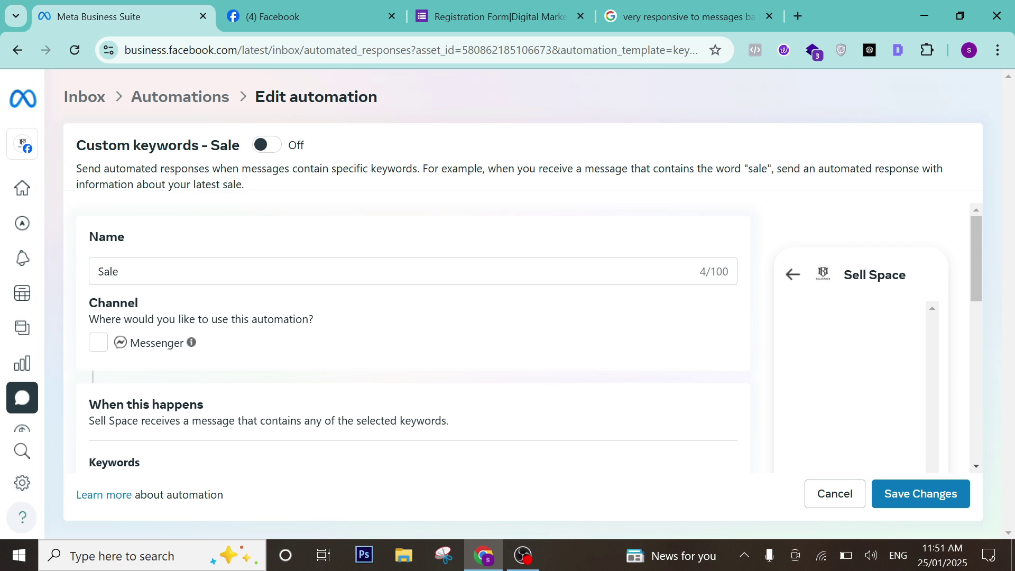
scroll(312, 354, down, 2)
scroll(227, 256, up, 2)
click(228, 269)
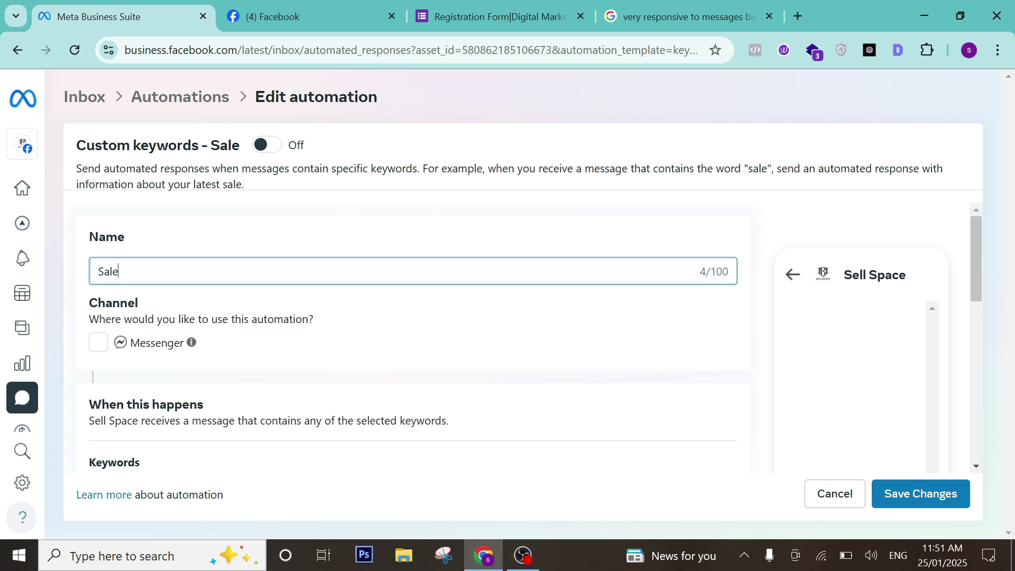
- Add "digitalmarketing" as the first trigger keyword of the automation
scroll(227, 391, down, 3)
click(164, 354)
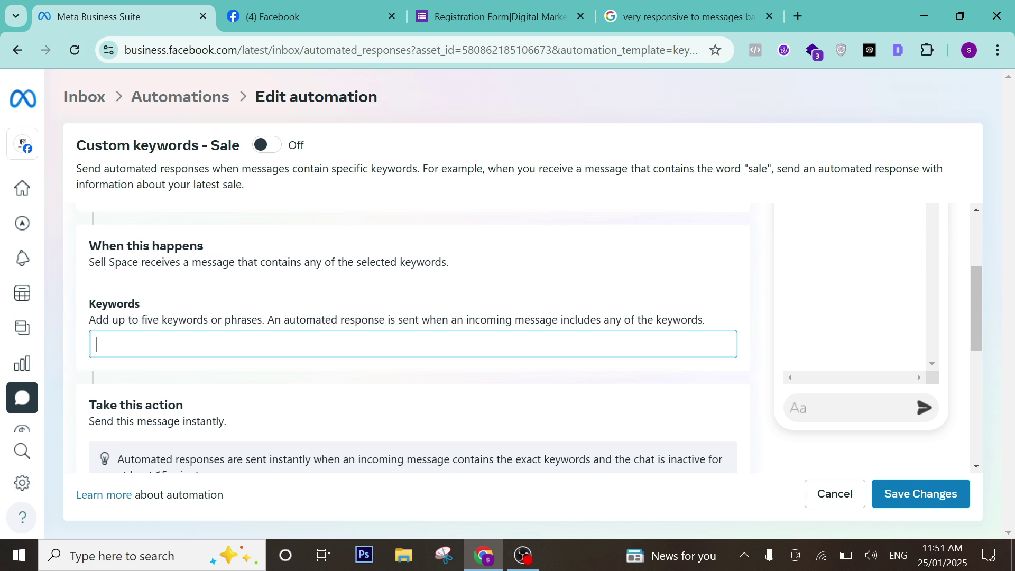
text(das)
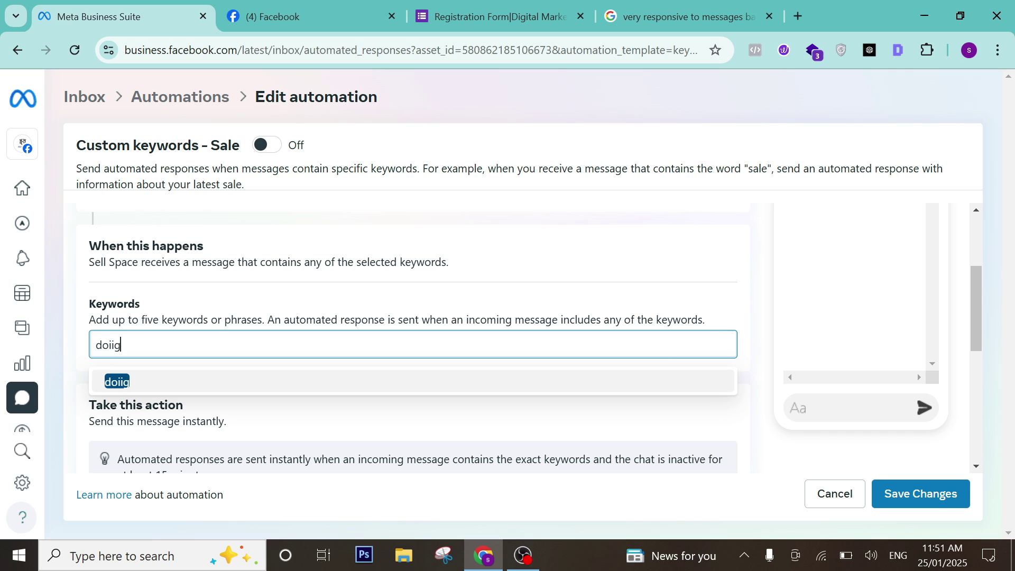
key(BackSpace)
key(BackSpace)
text(igitalmarketin)
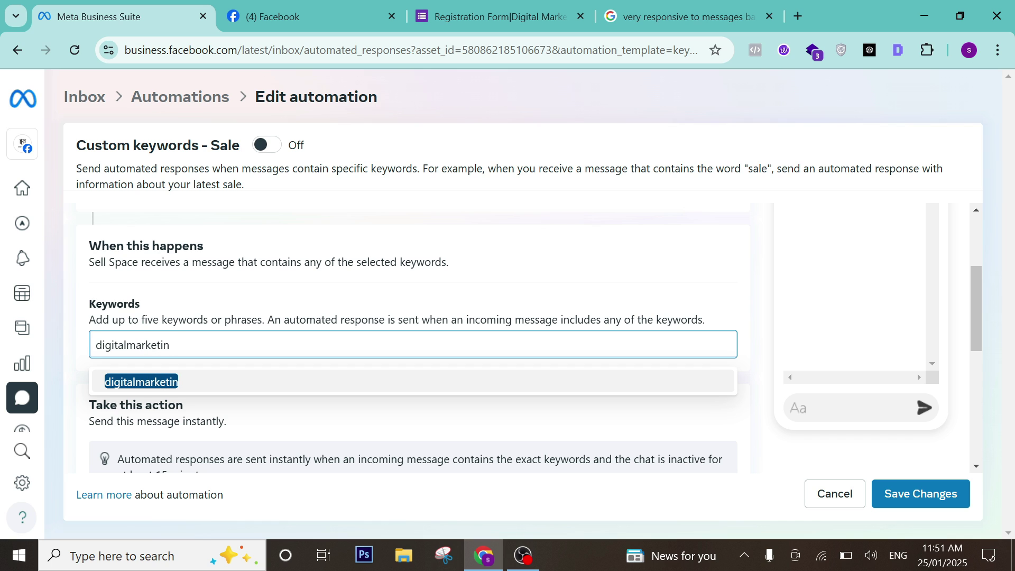
text(g)
key(Return)
- Add "seo", "content", "smm" and "facebook" as further trigger keywords
text(s)
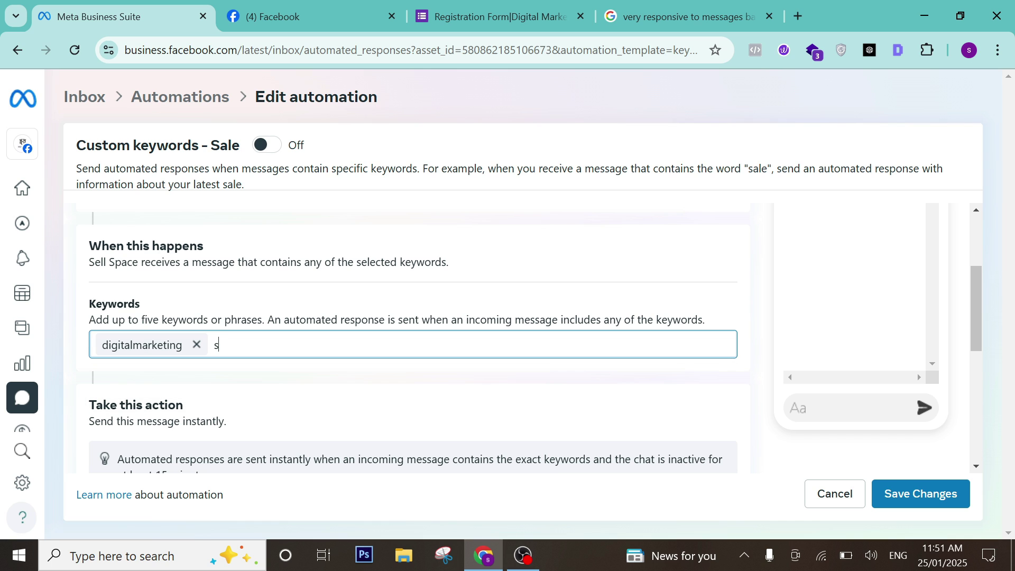
text(eo)
key(Return)
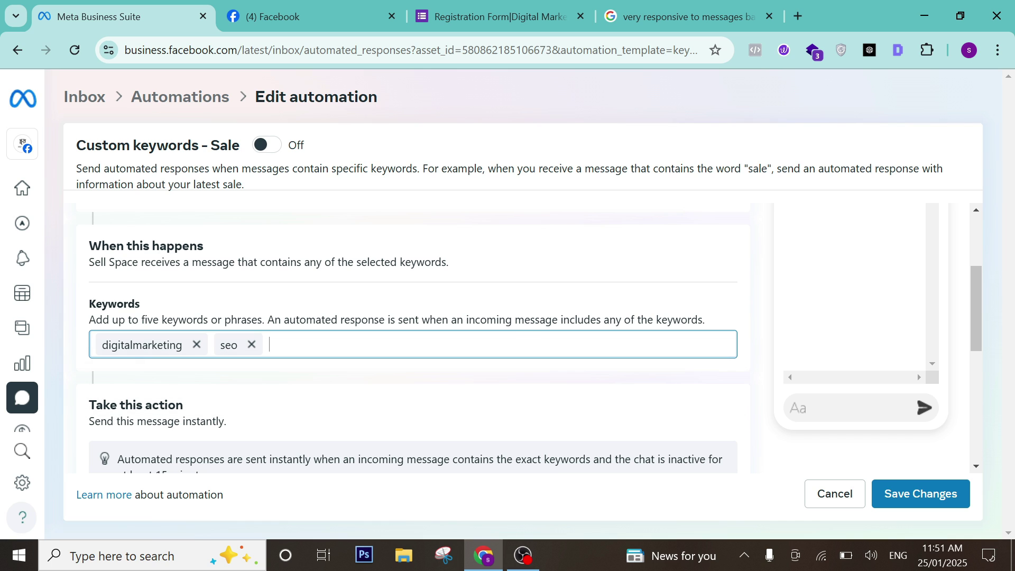
text(content)
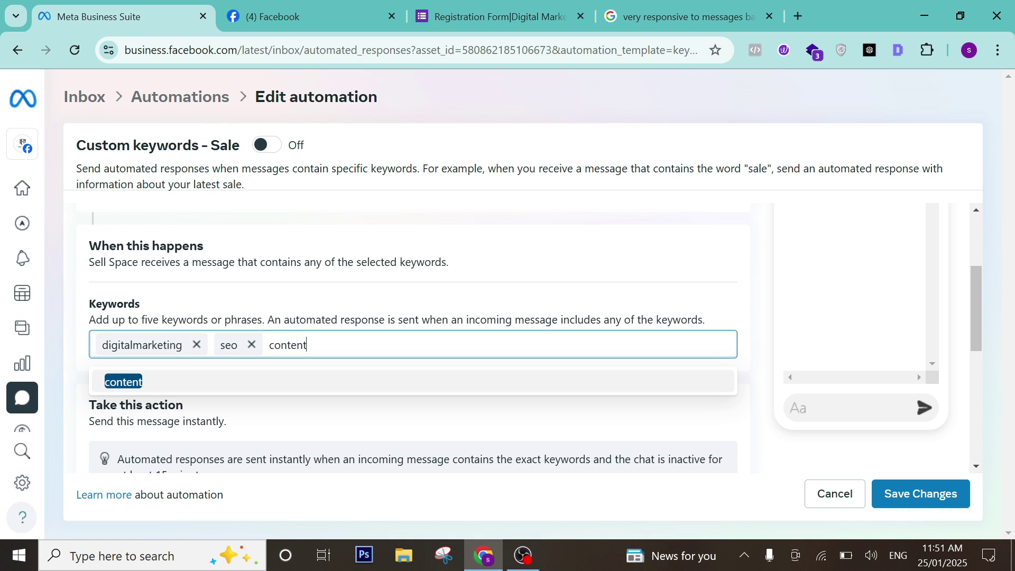
key(Return)
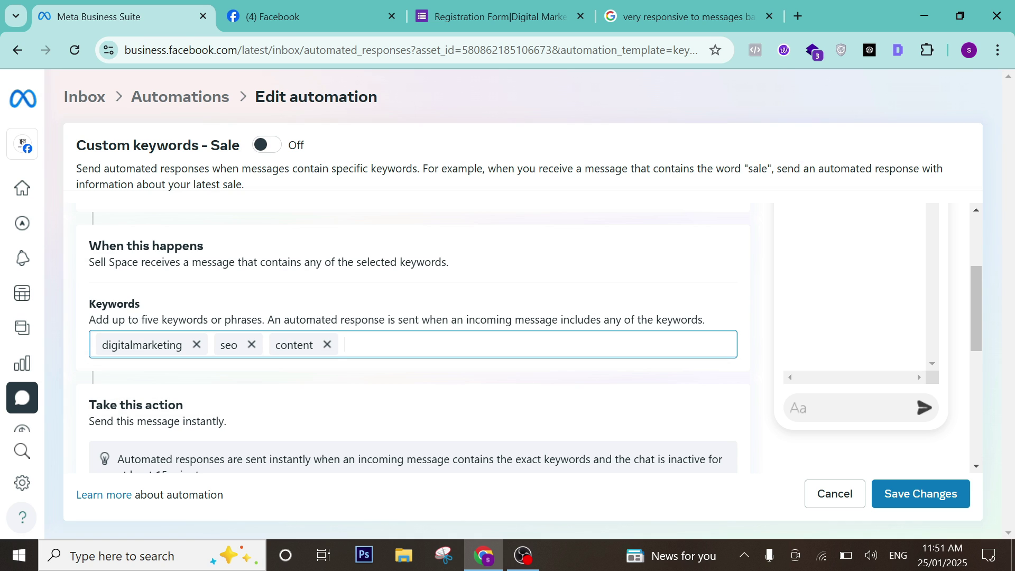
text(smm)
key(Return)
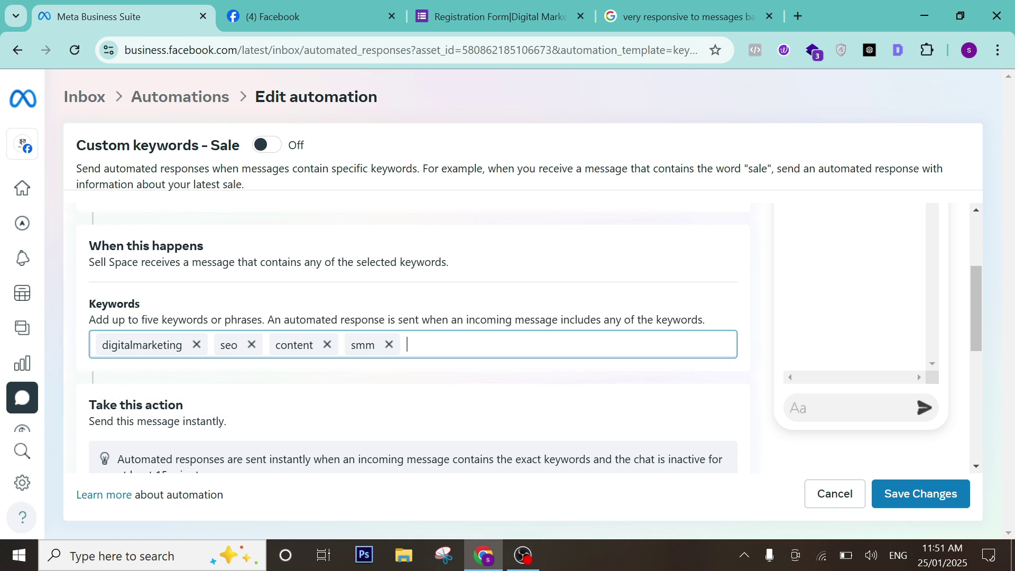
text(facebook)
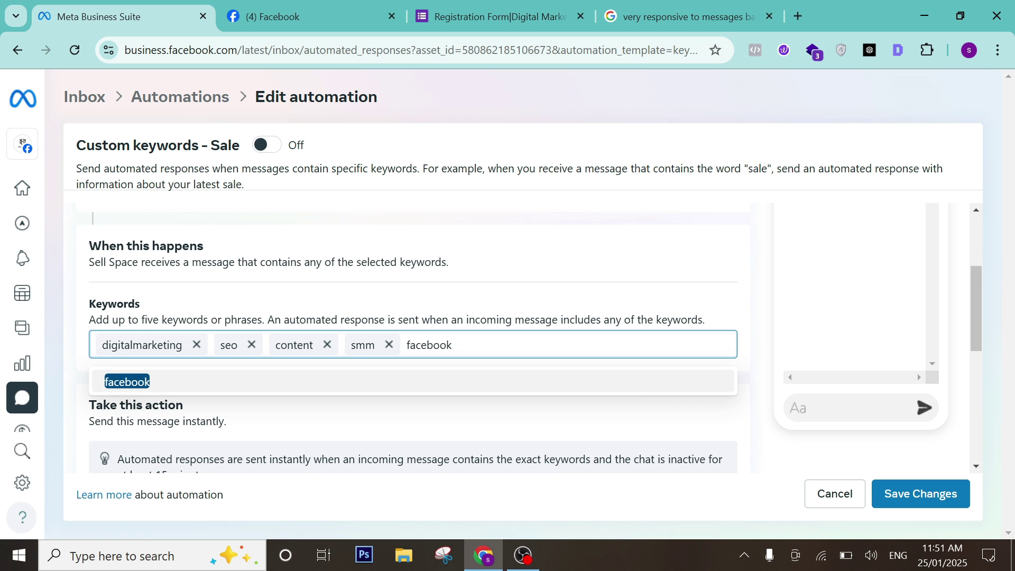
key(Return)
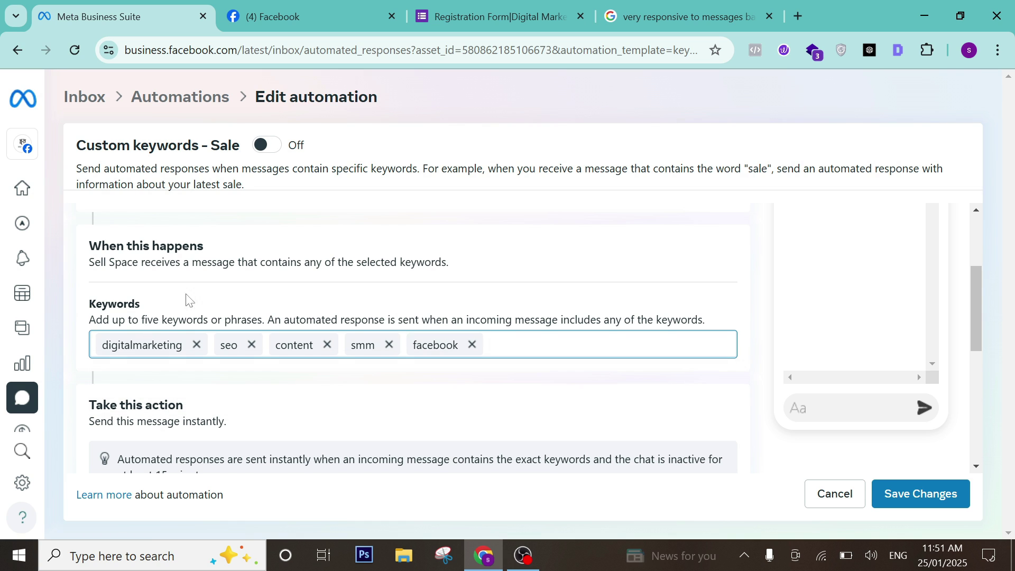
- Change the automation's name to "Digital keywords"
scroll(279, 290, down, 5)
scroll(280, 288, up, 8)
click(253, 271)
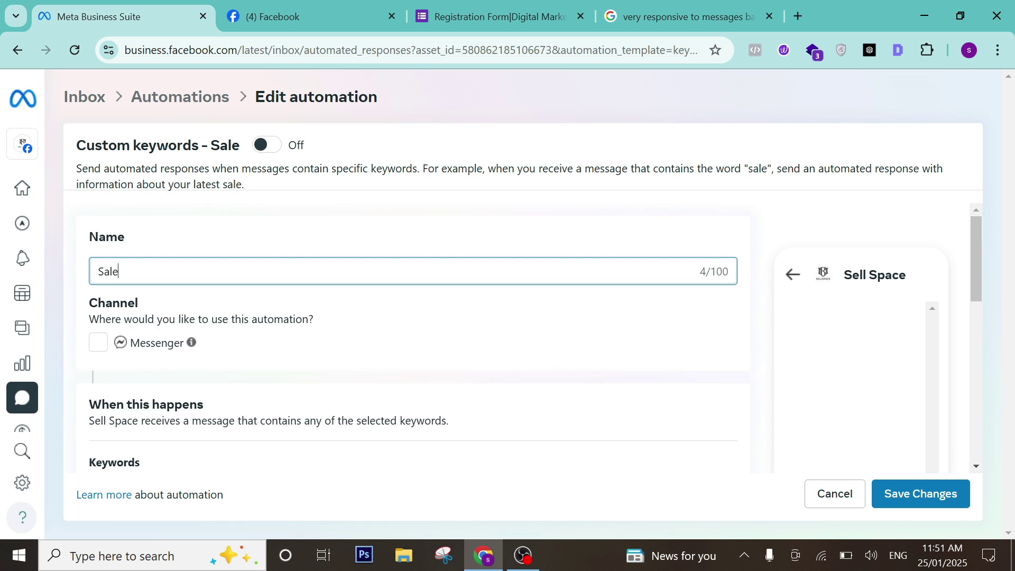
key(BackSpace)
key(BackSpace)
key(BackSpace)
key(BackSpace)
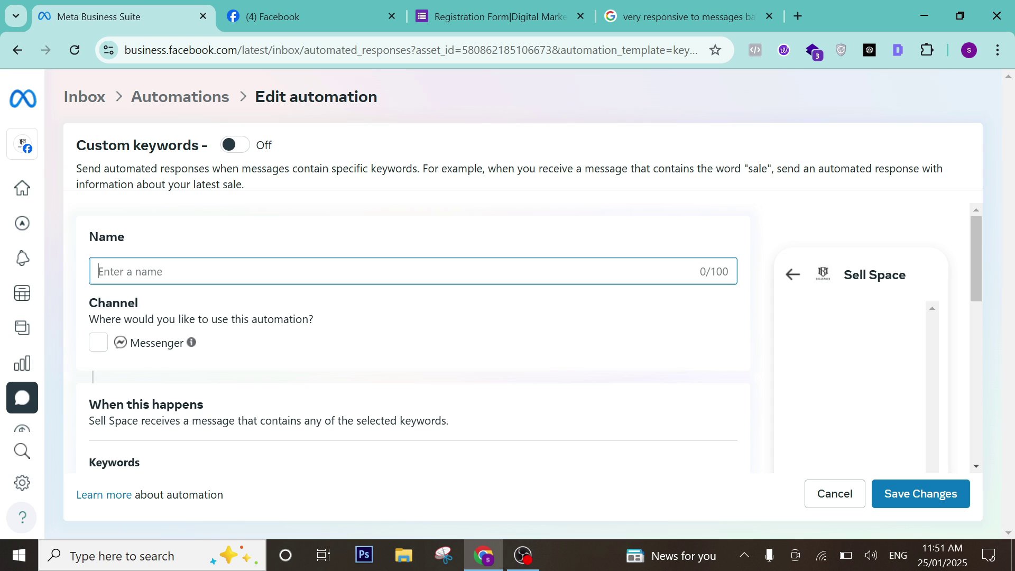
text(Digital )
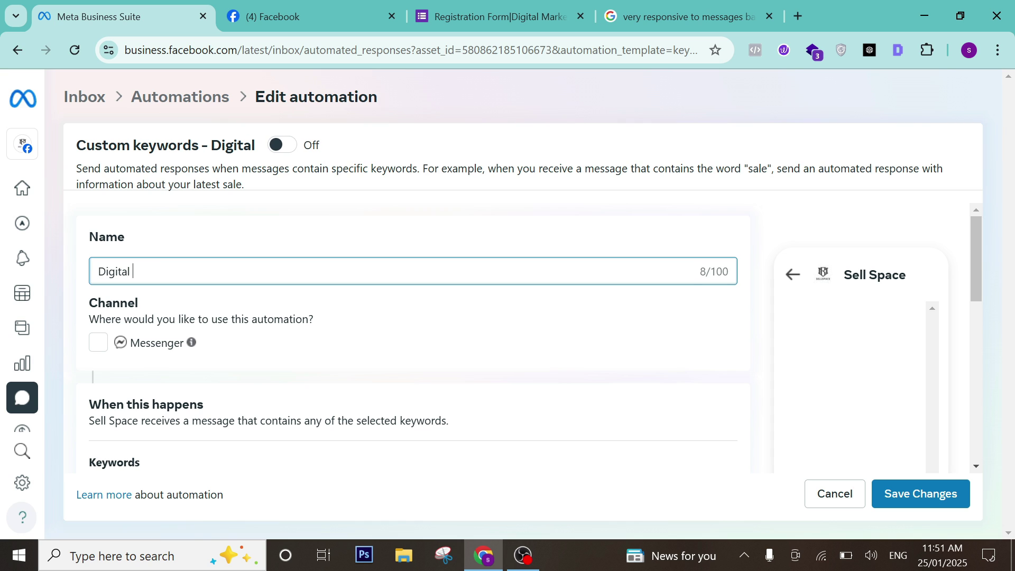
text(key)
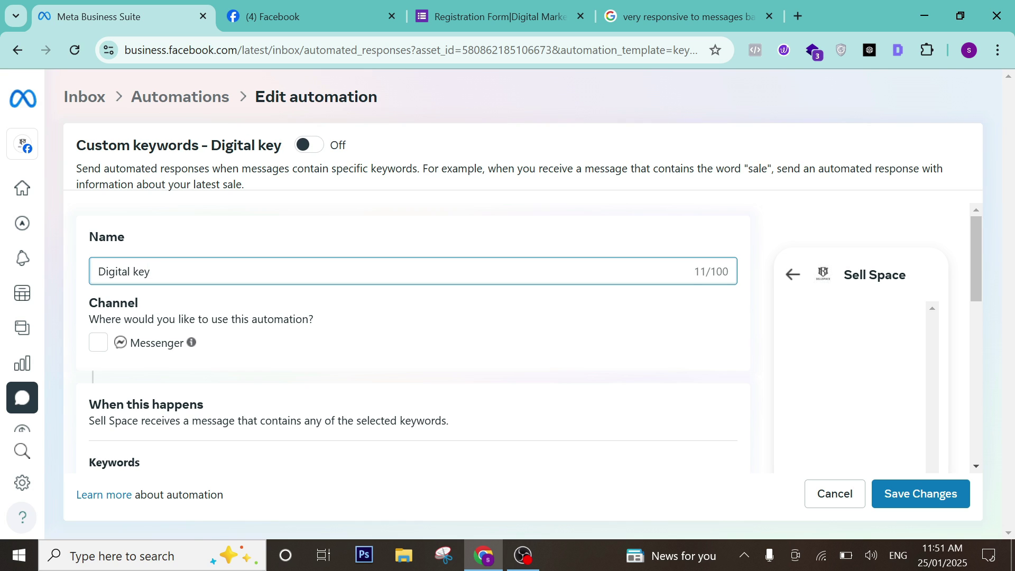
text(words)
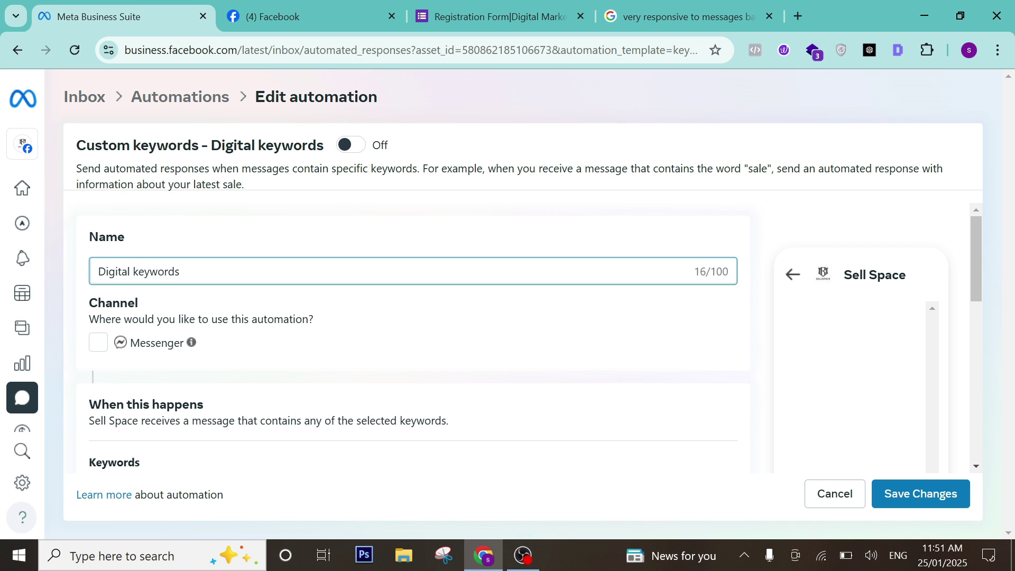
- Write "Digital marketng" as the automated response message of the custom keywords automation
scroll(265, 317, down, 10)
click(250, 265)
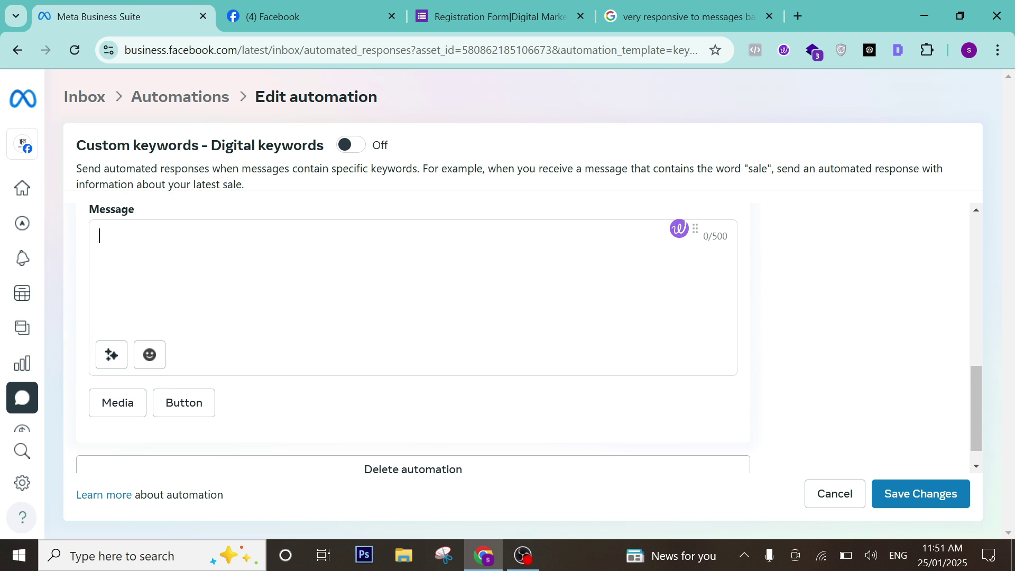
text(Digital m)
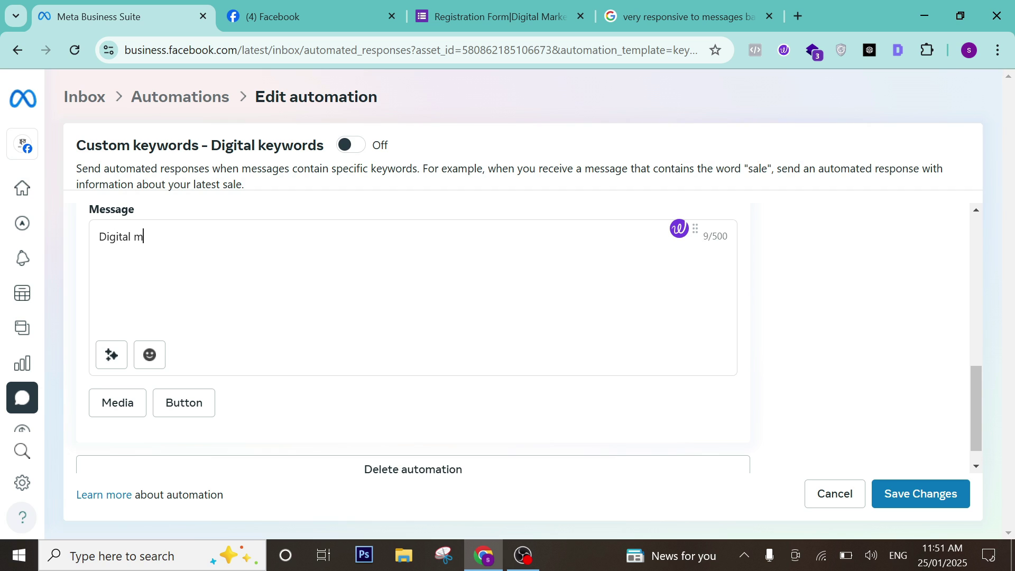
text(arkeyi)
key(BackSpace)
key(BackSpace)
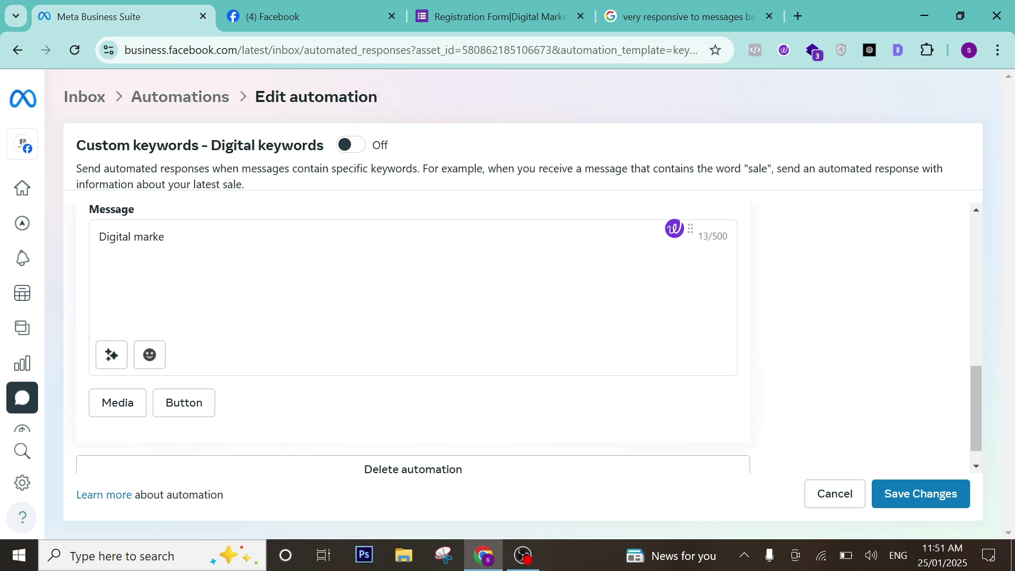
text(tnf)
key(BackSpace)
text(g)
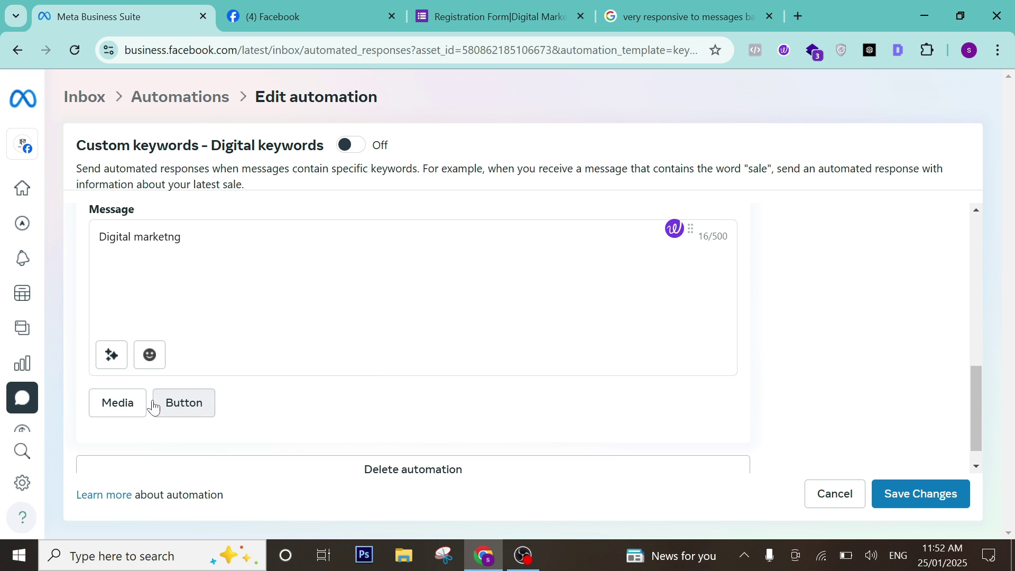
- Review the keywords and message of the "Digital keywords" automation and save its changes
scroll(206, 406, down, 1)
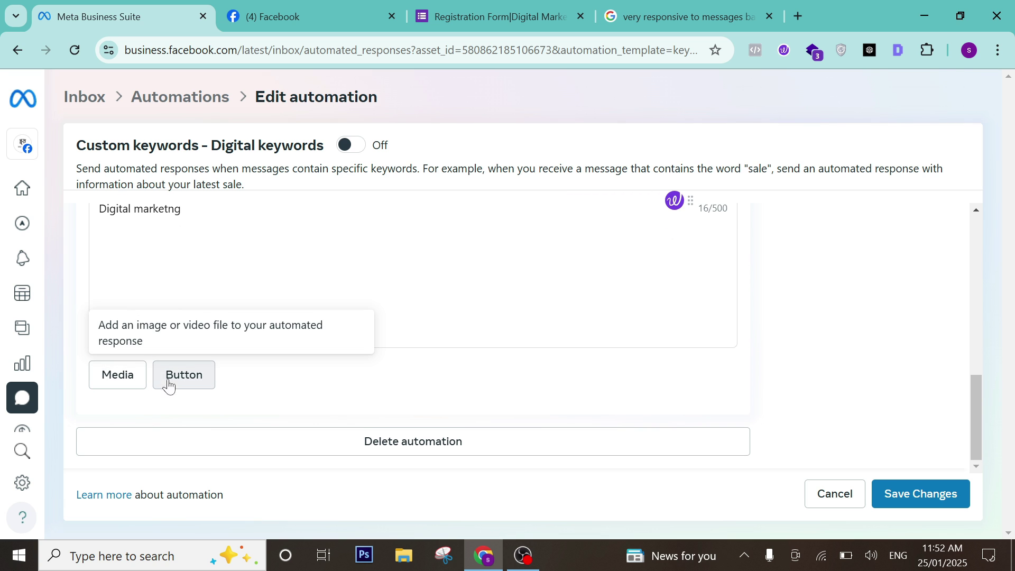
scroll(877, 421, up, 10)
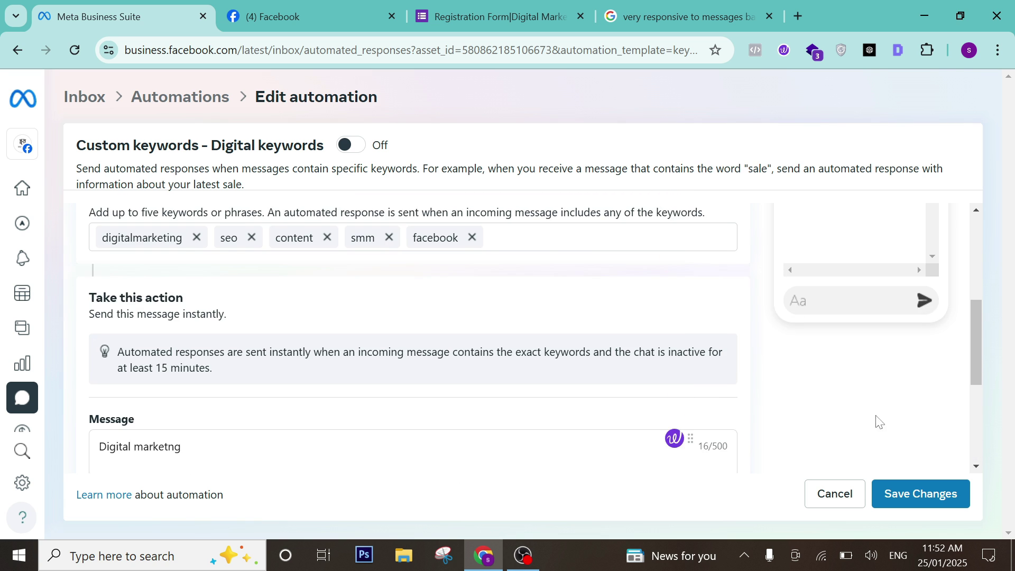
scroll(229, 387, down, 3)
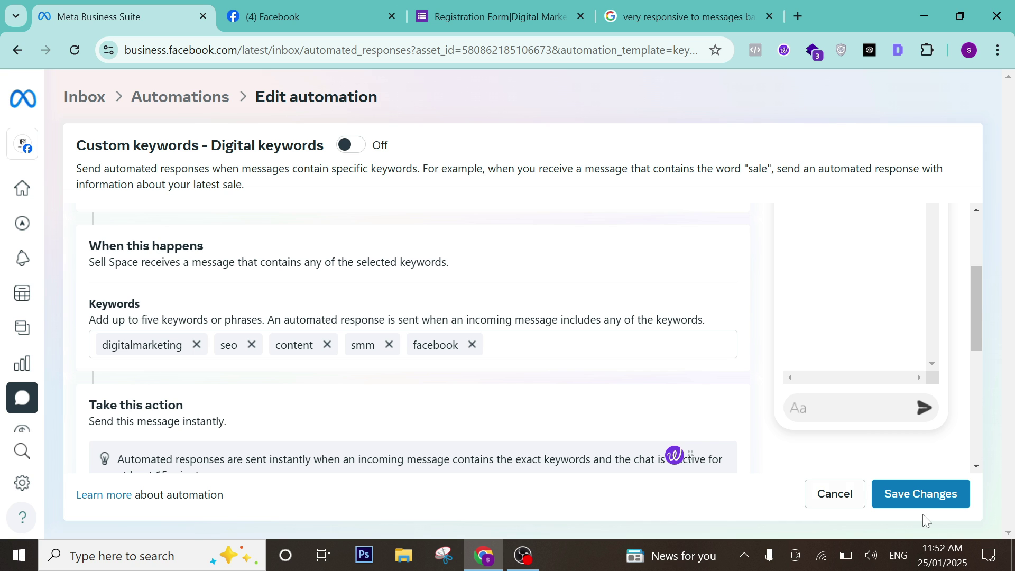
click(919, 493)
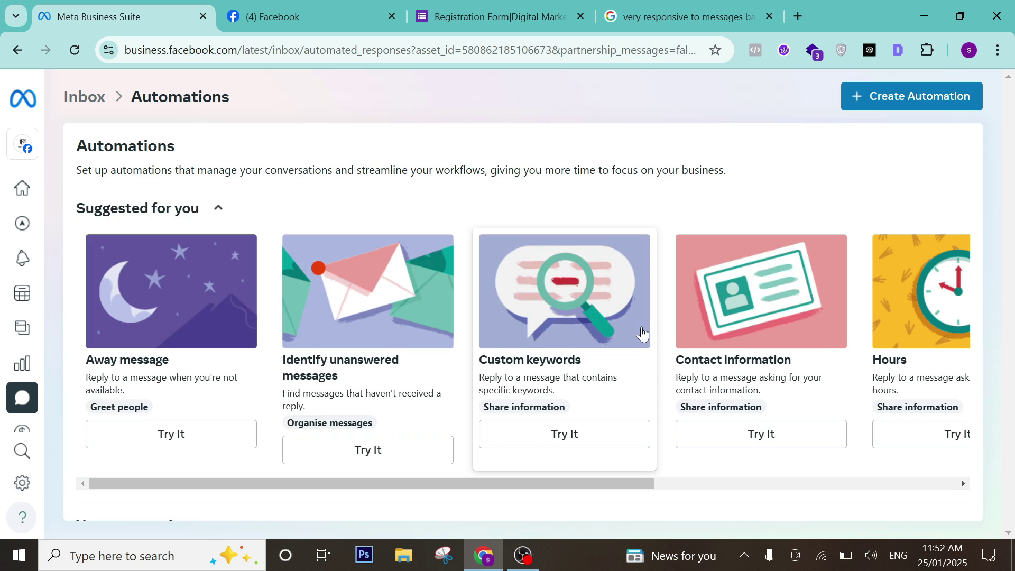
- Open the suggested Comment to message automation and turn it on
scroll(642, 471, down, 3)
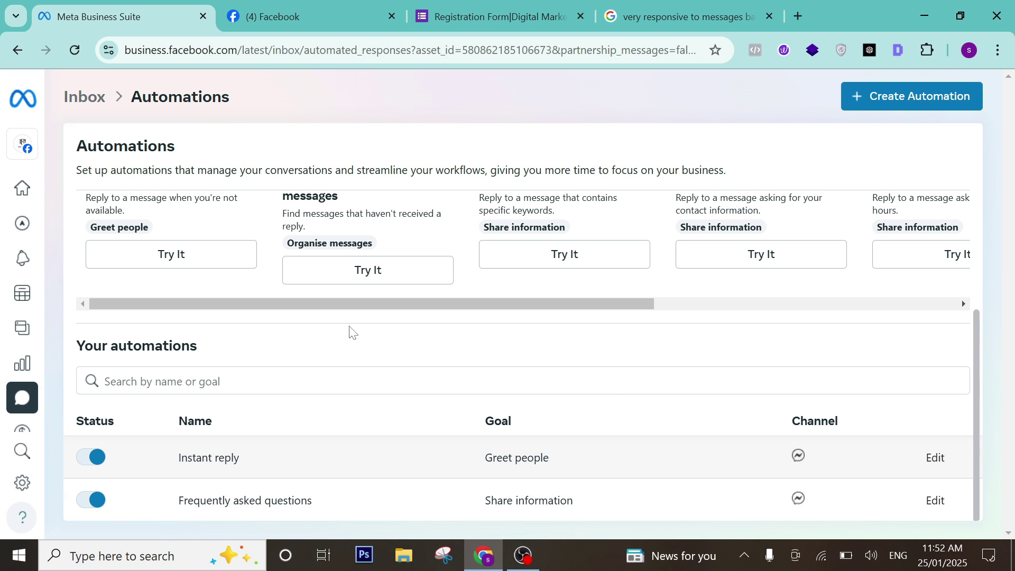
scroll(418, 301, up, 2)
drag(545, 382, 861, 399)
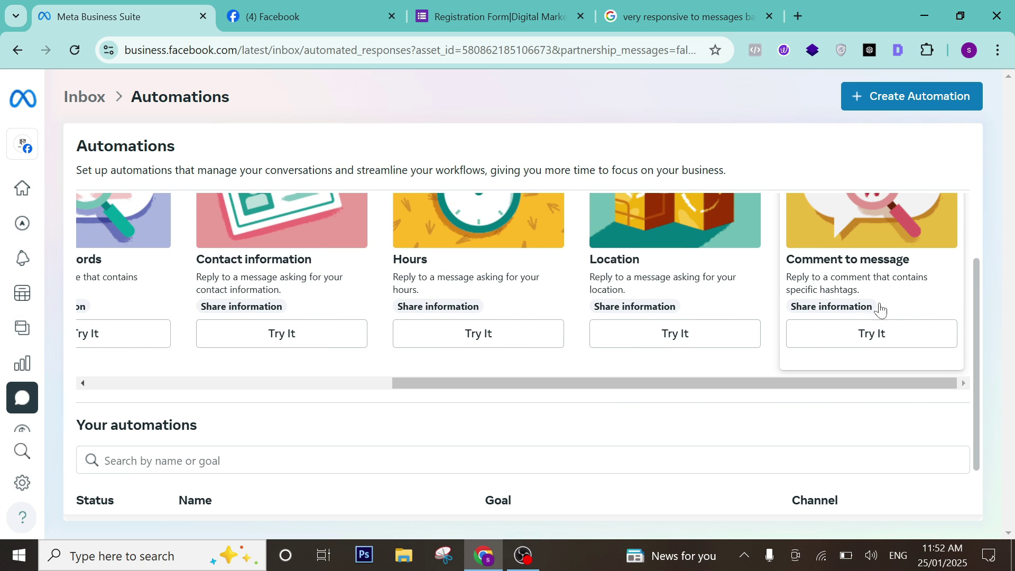
click(898, 334)
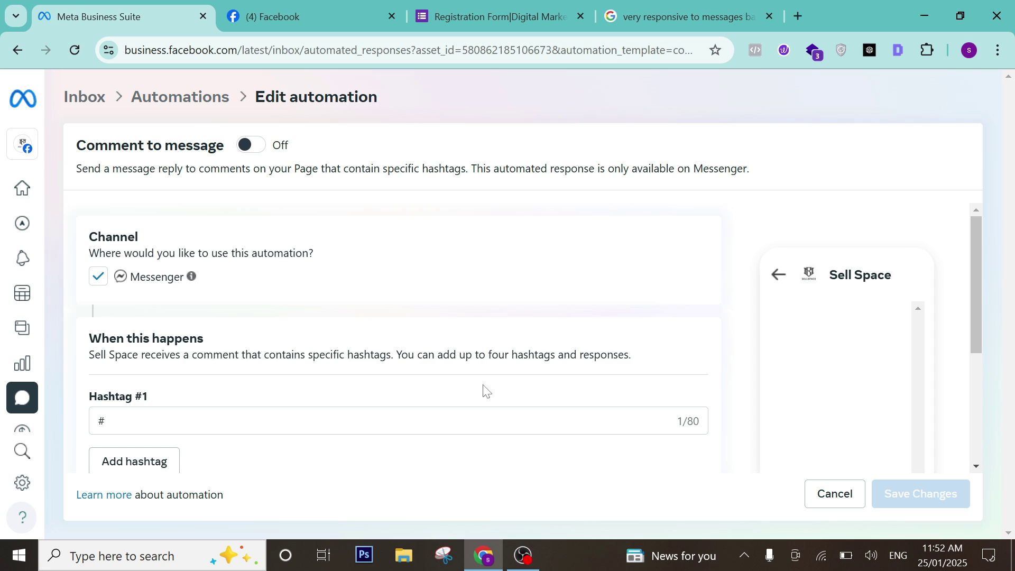
scroll(212, 321, down, 3)
scroll(222, 296, up, 3)
click(249, 144)
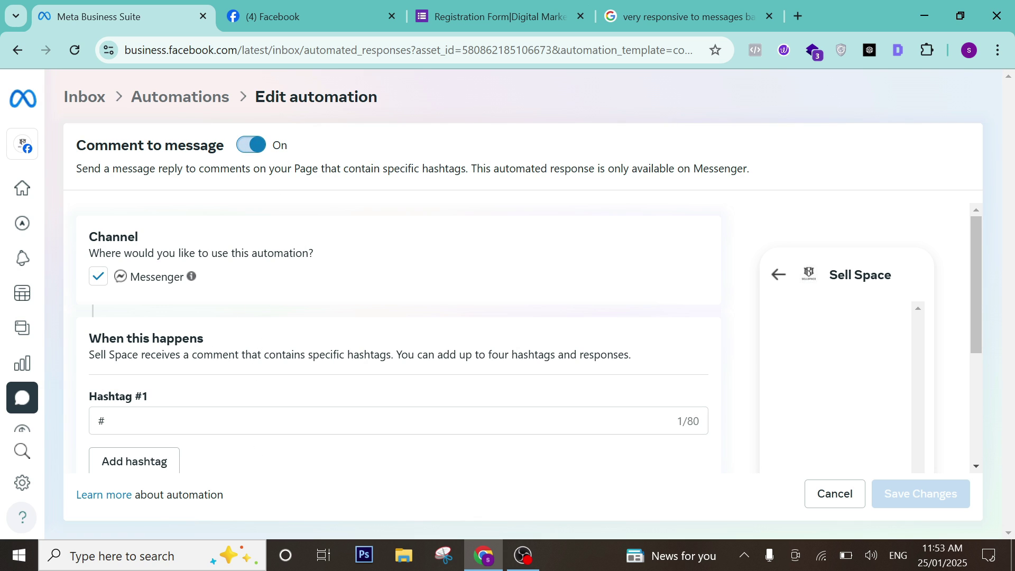
- Set the first trigger hashtag to "#Digtalmarketing" and add "#Seo" as the second hashtag
click(217, 421)
text(D)
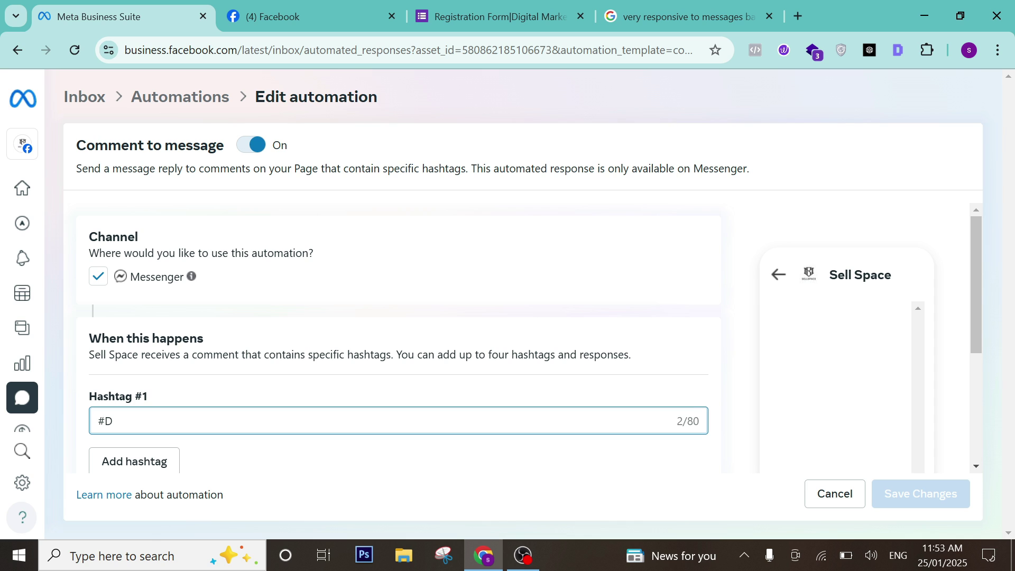
text(igtalmarketing)
scroll(145, 399, down, 2)
click(143, 383)
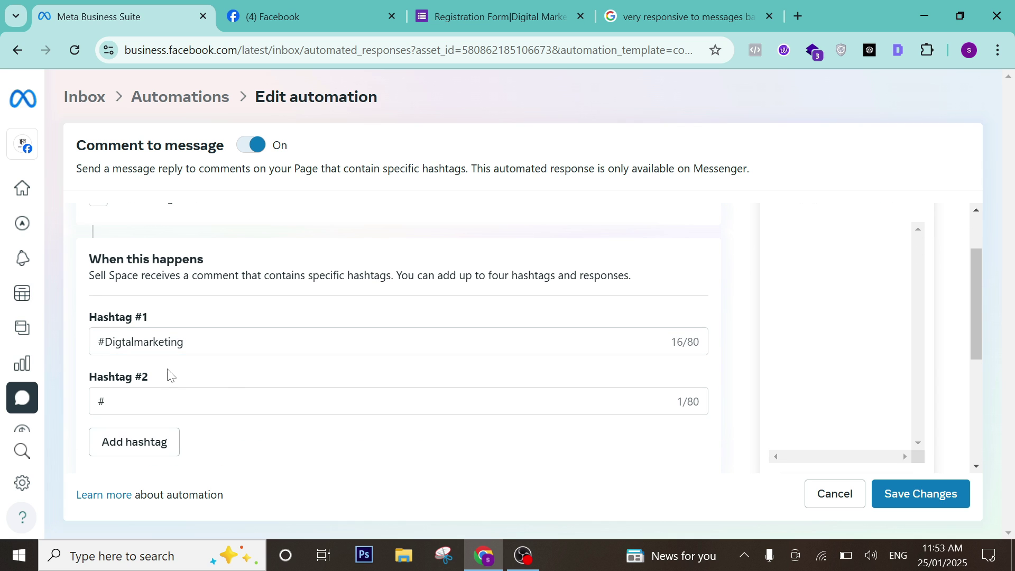
click(128, 399)
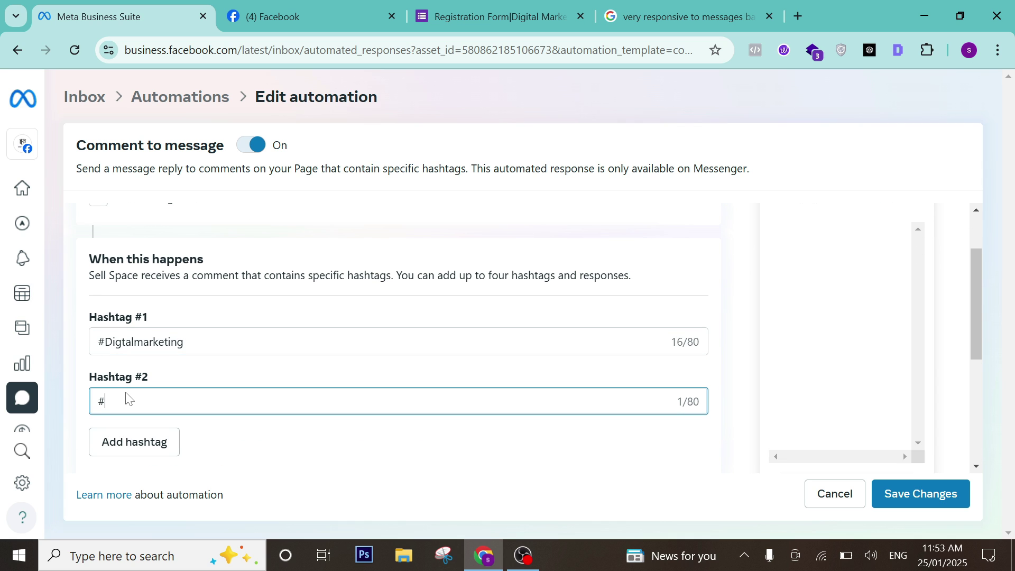
text(Seo)
scroll(248, 460, down, 1)
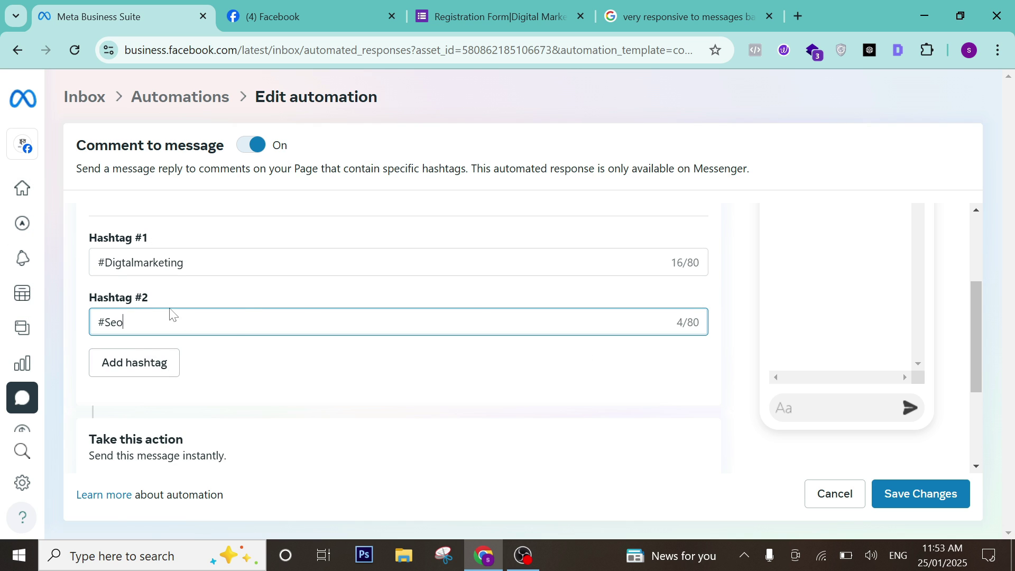
scroll(244, 341, down, 3)
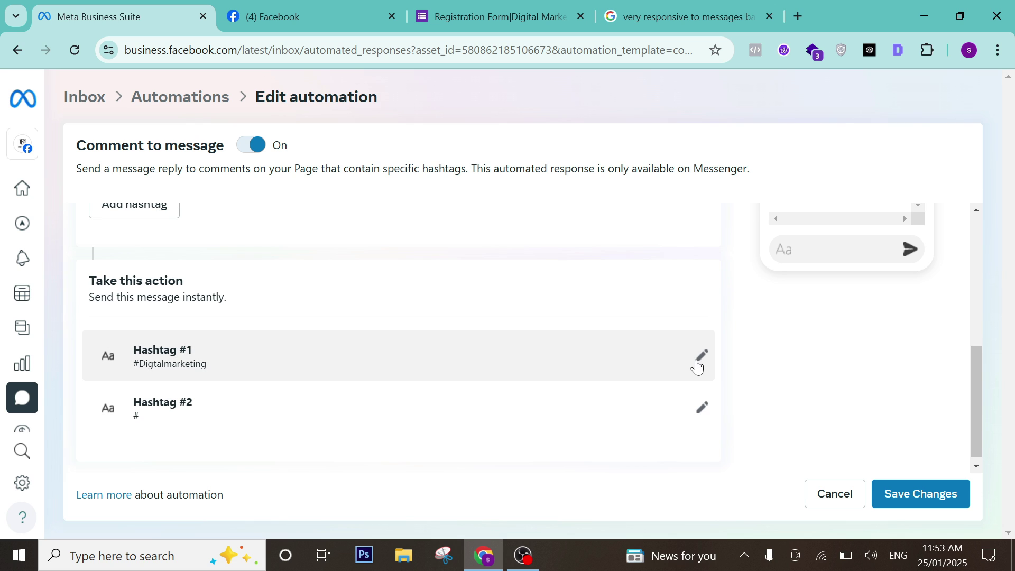
click(698, 365)
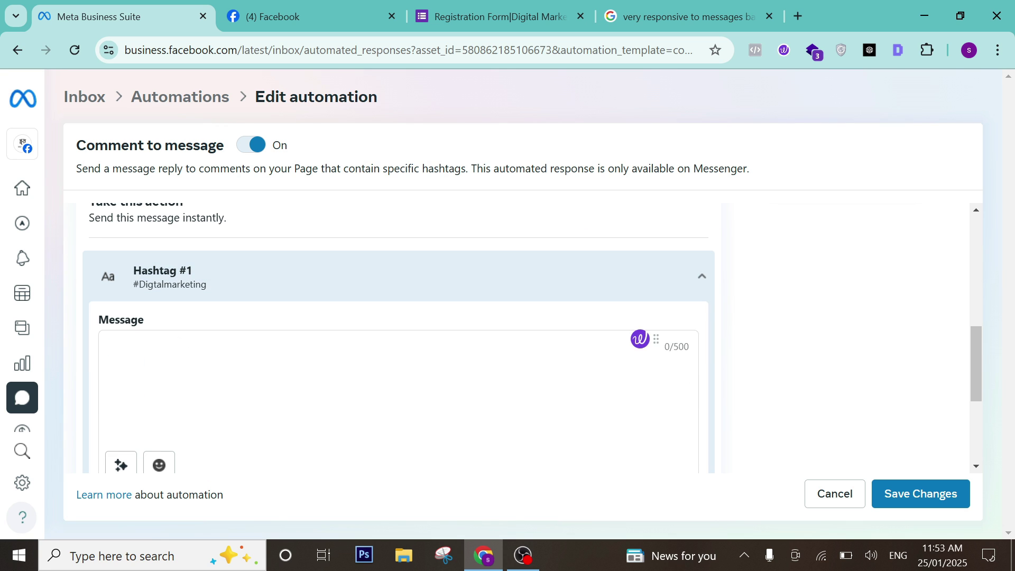
text(Digital marketing)
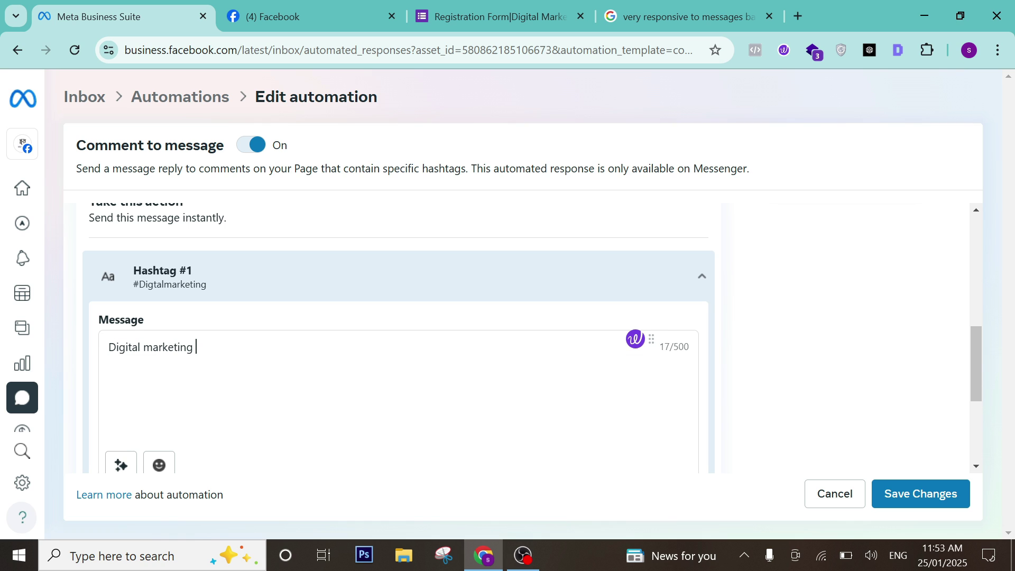
key(Return)
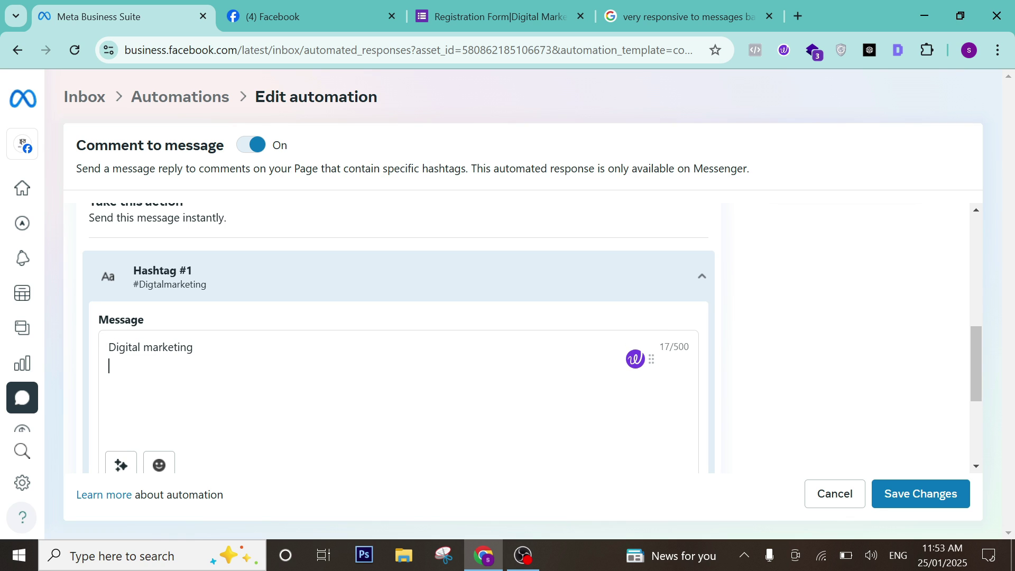
text(apply link)
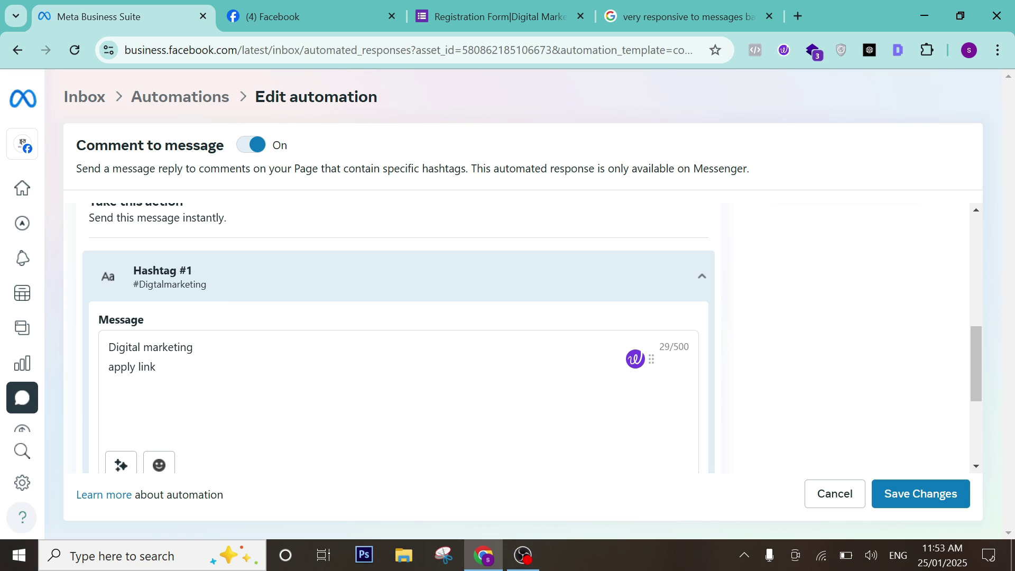
key(Return)
text(www.)
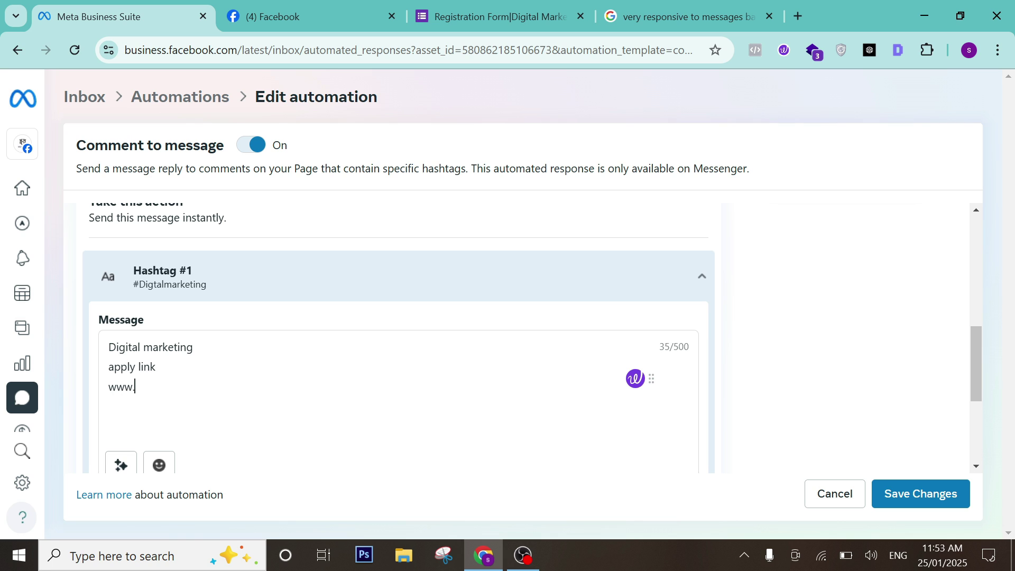
text(tiny)
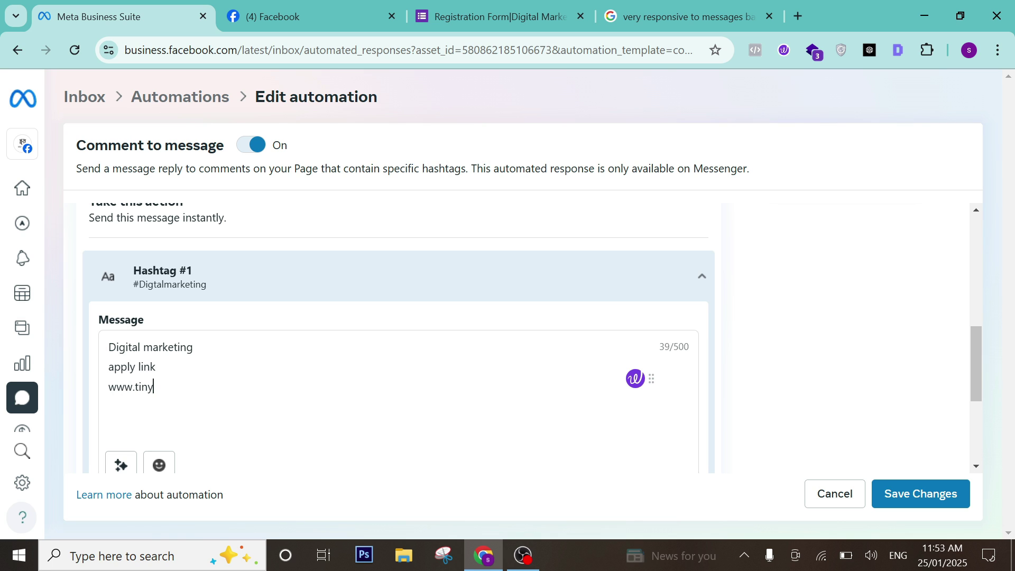
text(url)
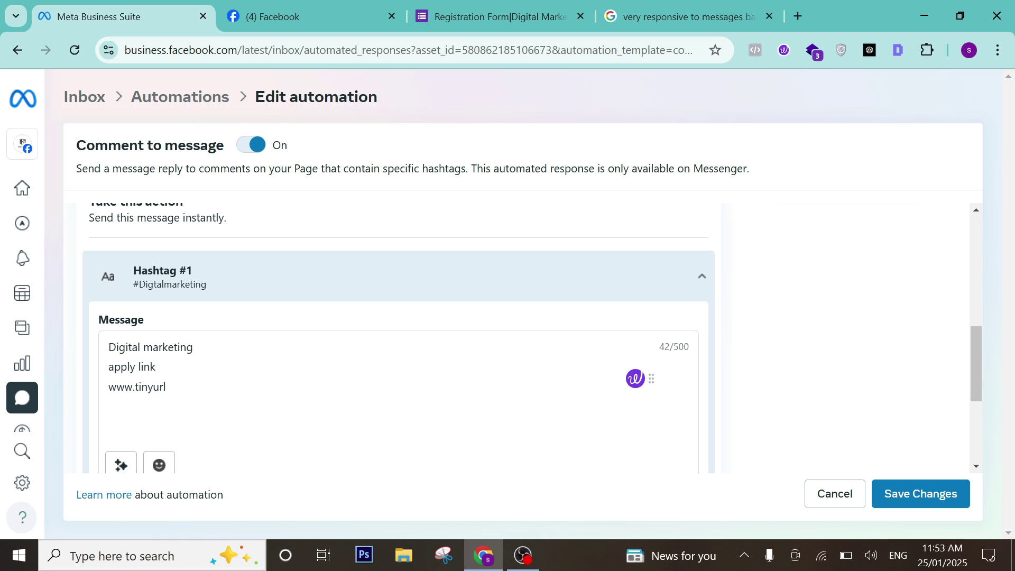
text(.com/datacollection)
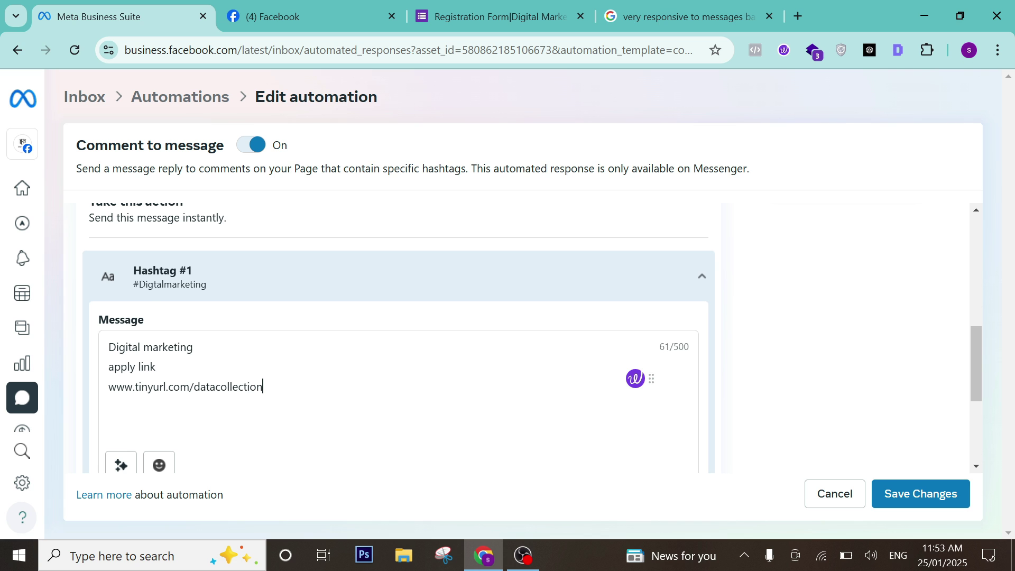
scroll(461, 370, down, 3)
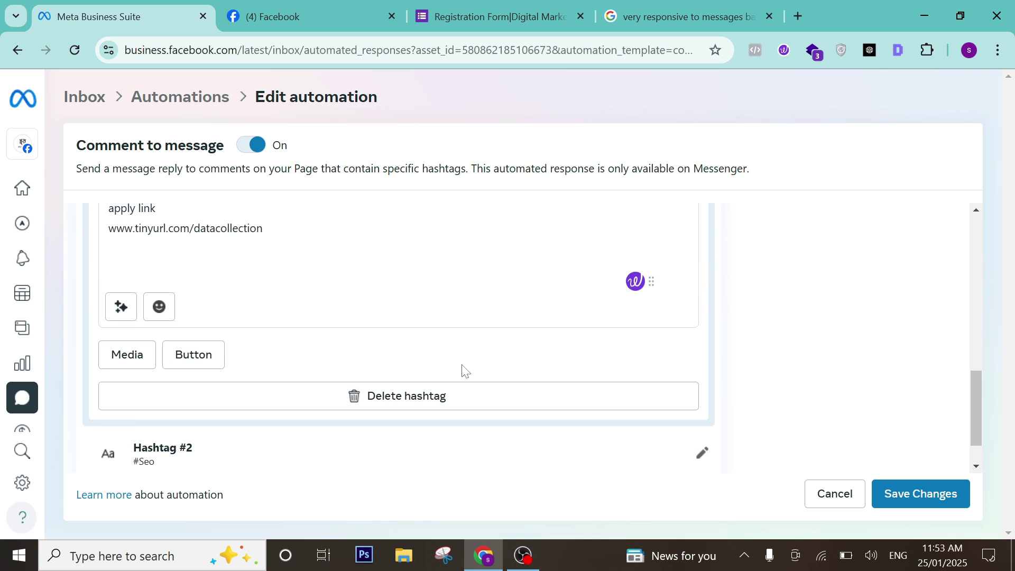
- Try to save the Comment to message automation and check its two hashtag entries
click(938, 494)
click(967, 507)
scroll(248, 273, up, 10)
scroll(227, 318, down, 3)
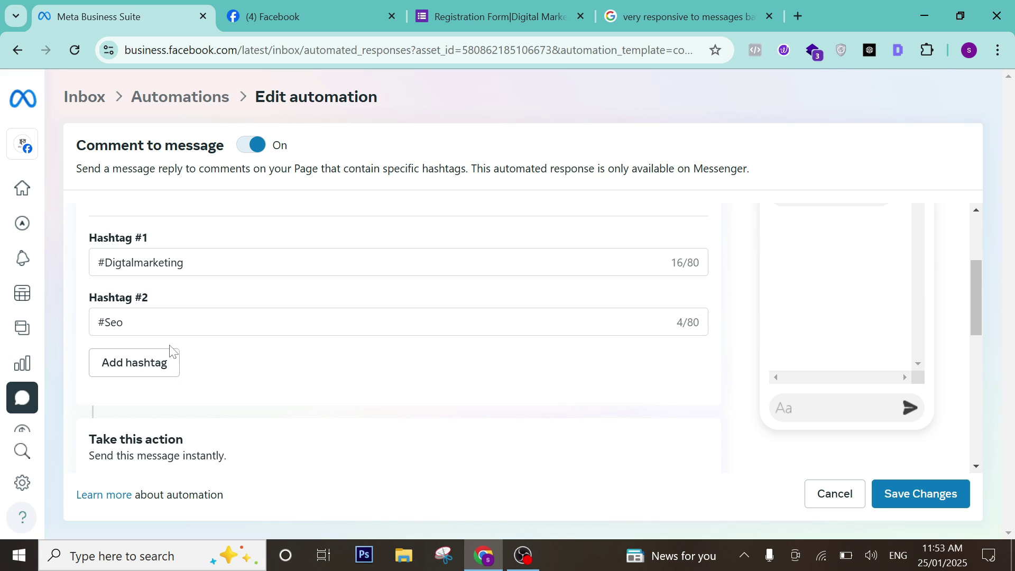
click(422, 332)
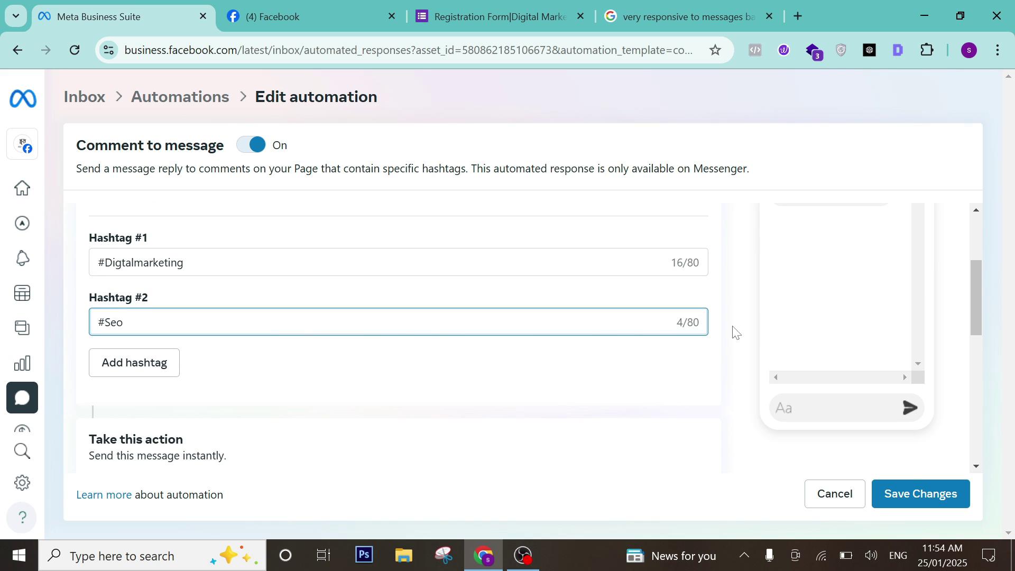
- Write "seo" as the reply message for Hashtag #2
scroll(391, 338, down, 3)
scroll(555, 376, down, 5)
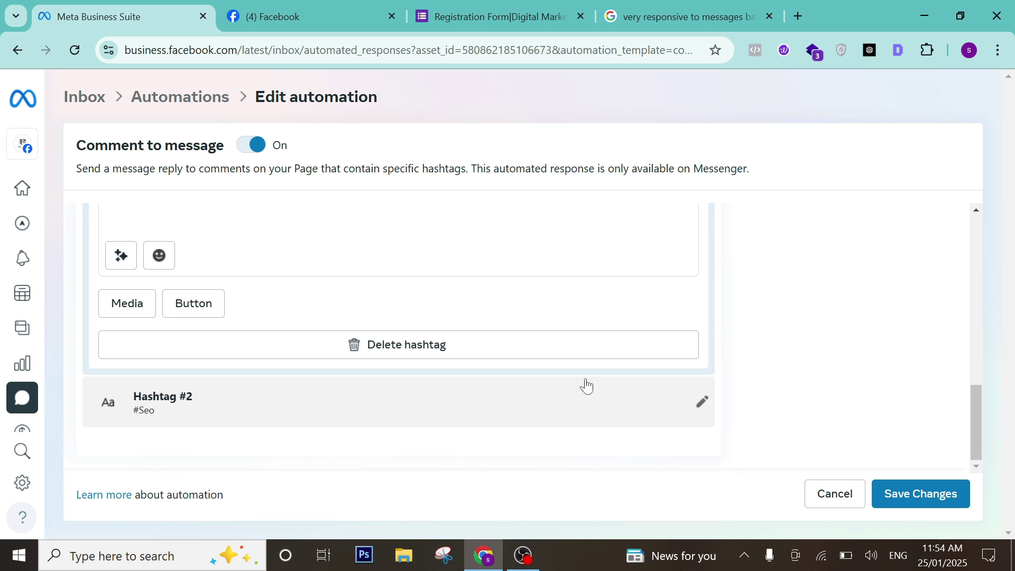
click(701, 401)
scroll(254, 434, down, 2)
scroll(240, 449, down, 1)
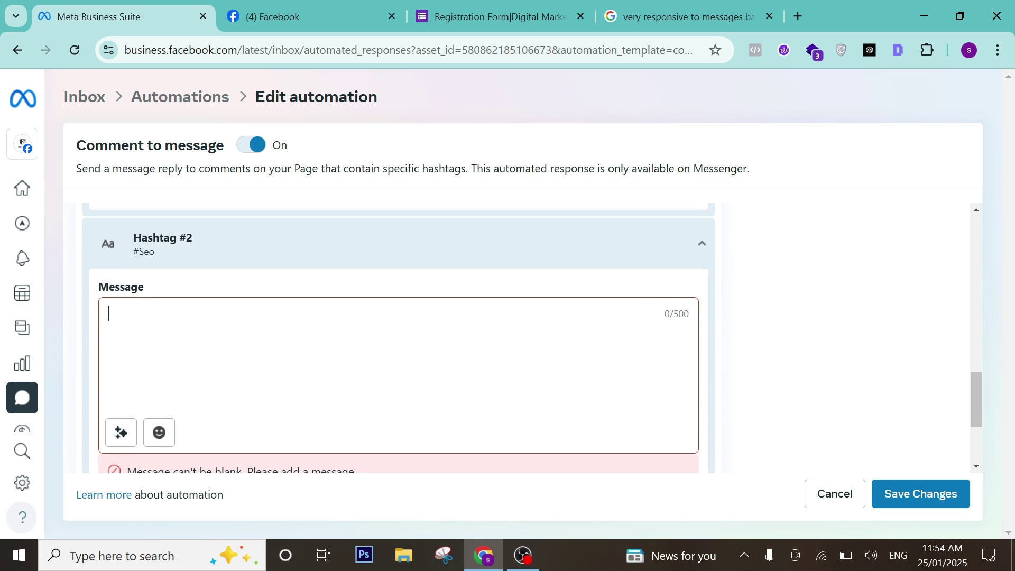
text(seo)
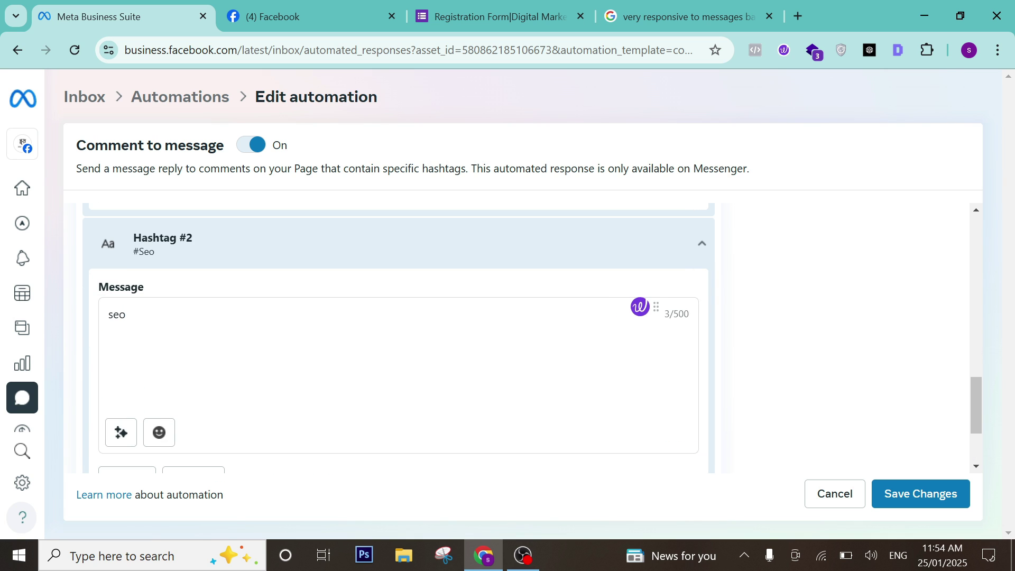
- Review the hashtags and message preview, and save the Comment to message automation
scroll(687, 372, up, 5)
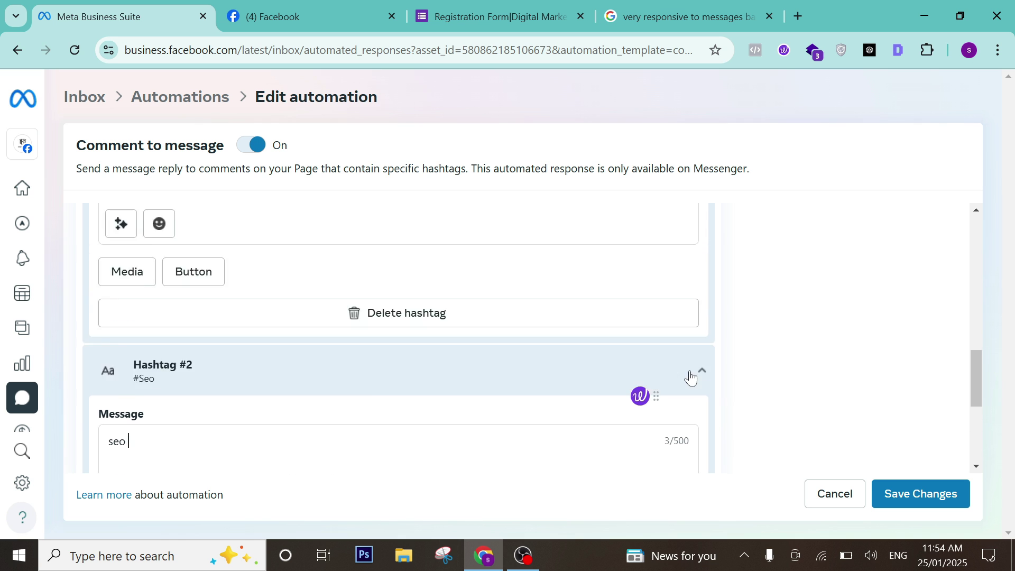
scroll(678, 369, up, 3)
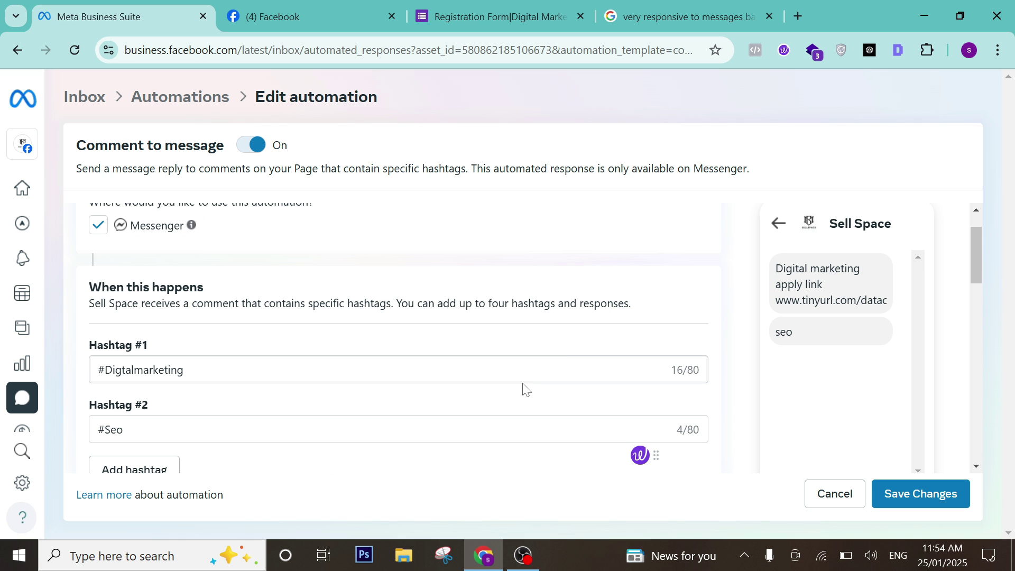
scroll(840, 316, down, 5)
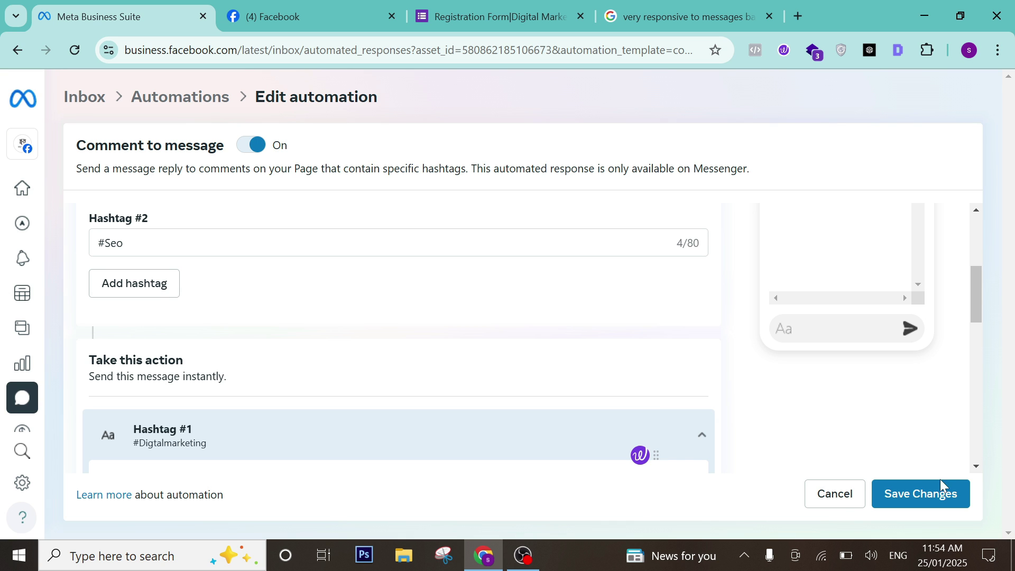
click(927, 491)
- Switch to the E-Rozgaar Facebook page and look through its posts to the comment area under a post
click(659, 8)
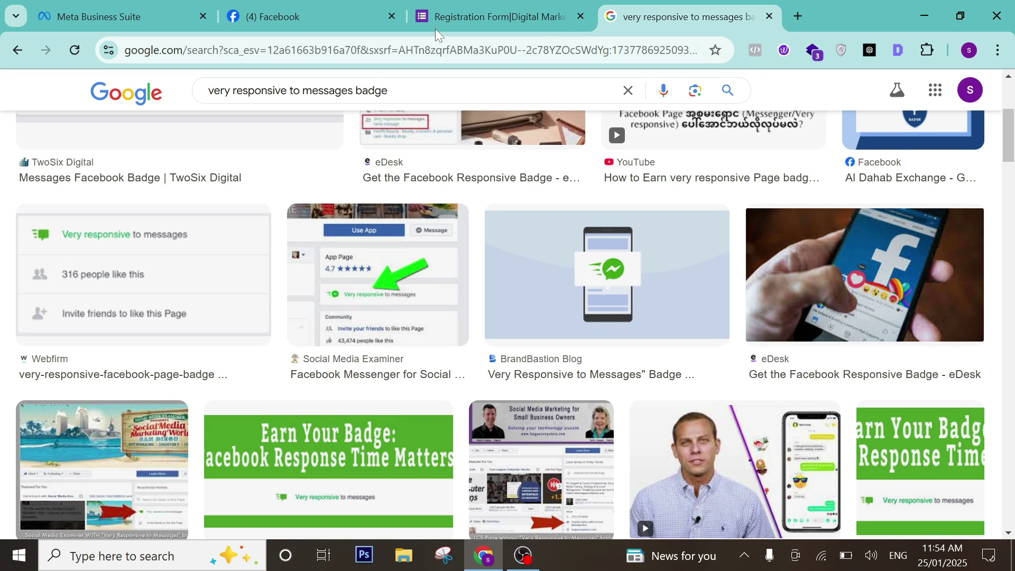
click(377, 26)
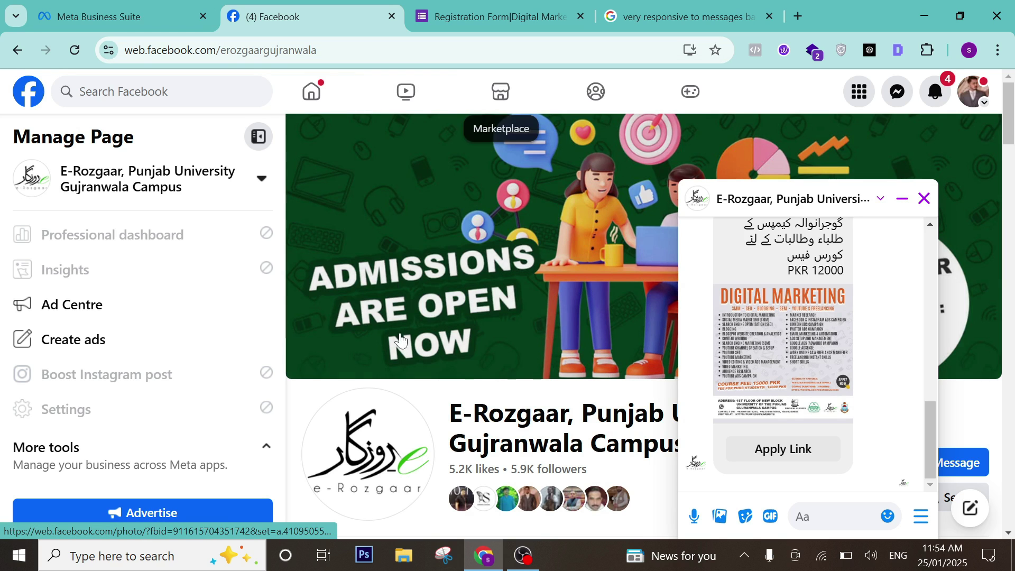
scroll(581, 95, down, 3)
click(971, 101)
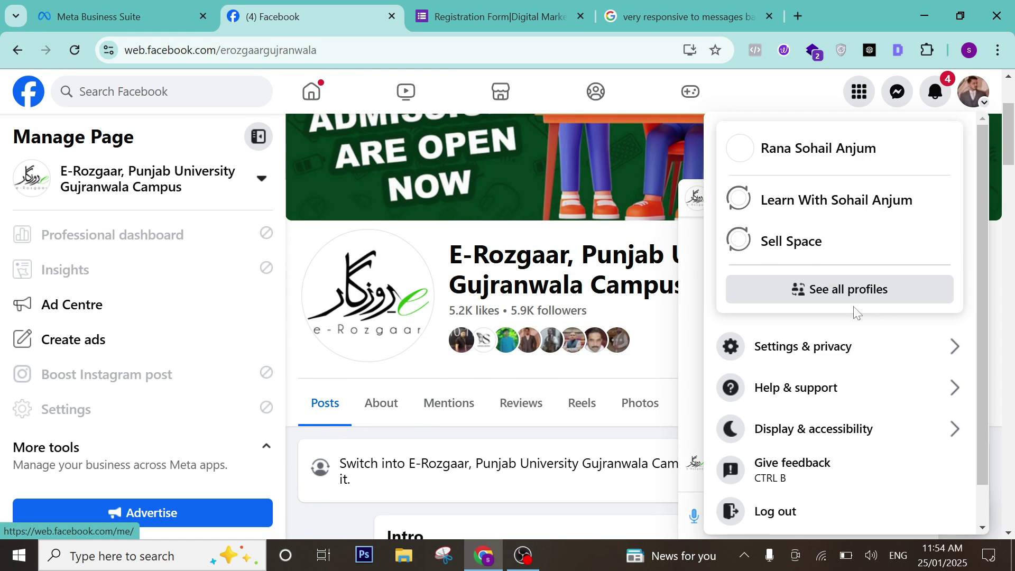
scroll(414, 396, down, 10)
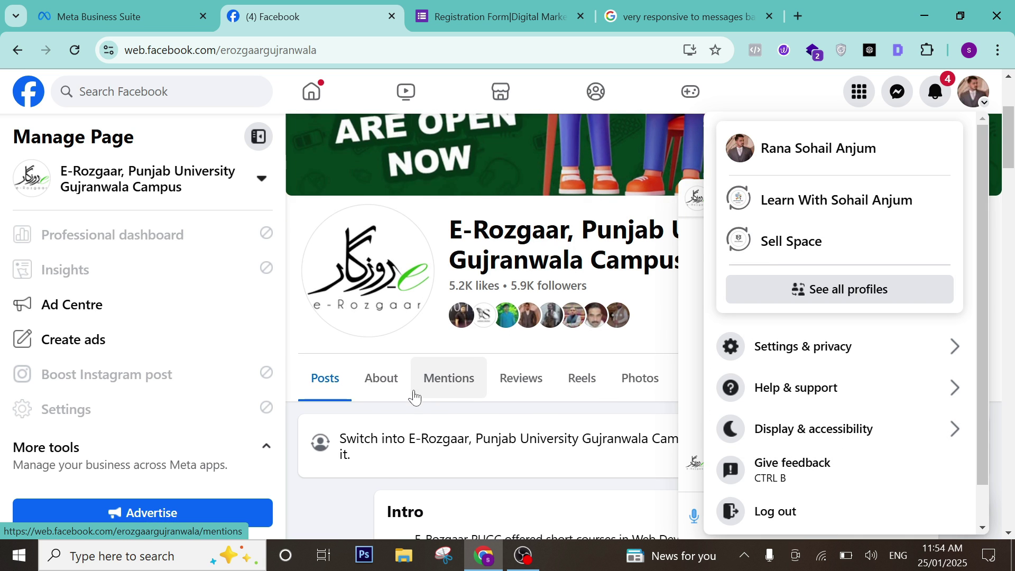
scroll(538, 376, down, 10)
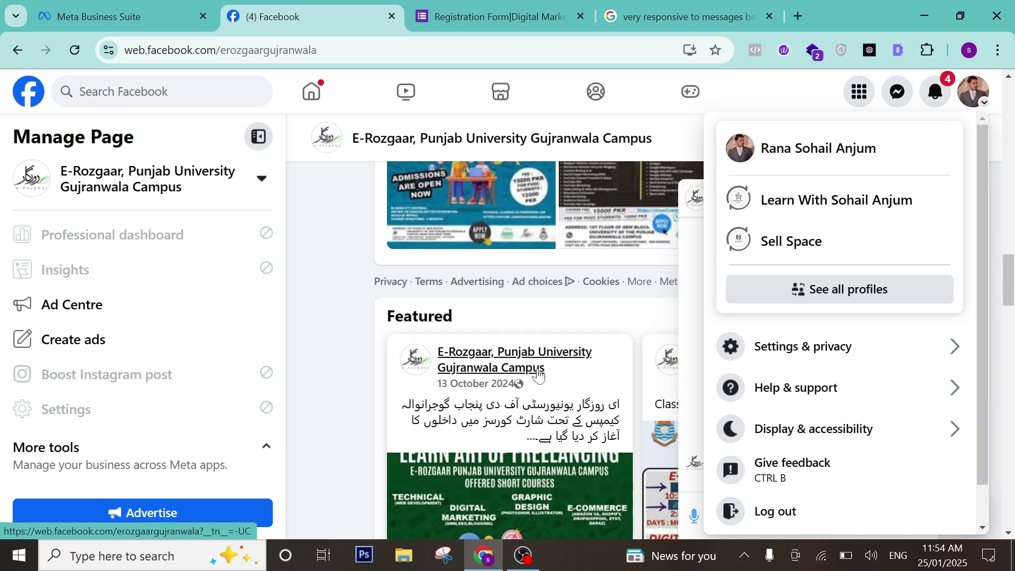
scroll(561, 375, down, 2)
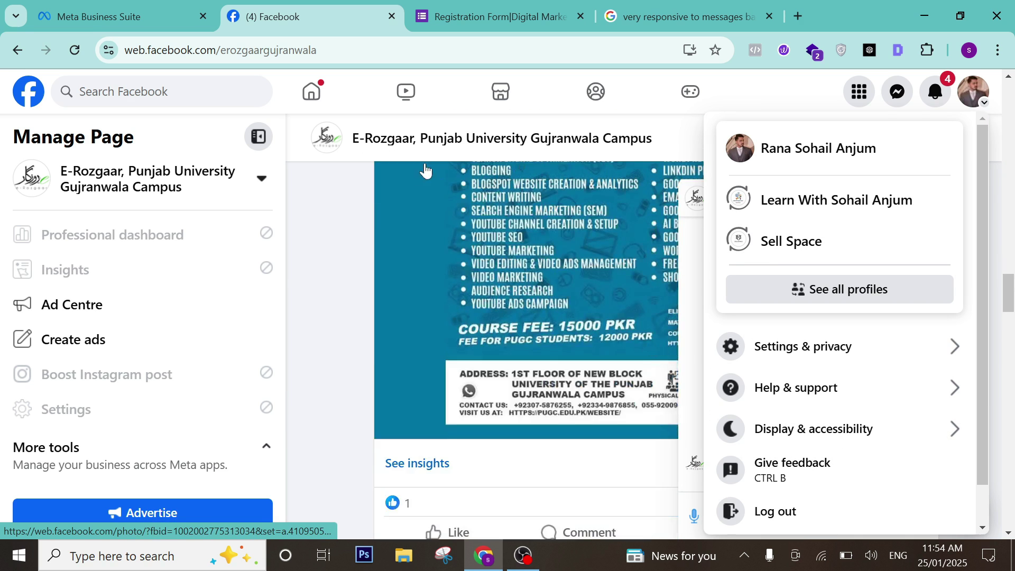
click(339, 196)
scroll(646, 435, down, 2)
click(586, 374)
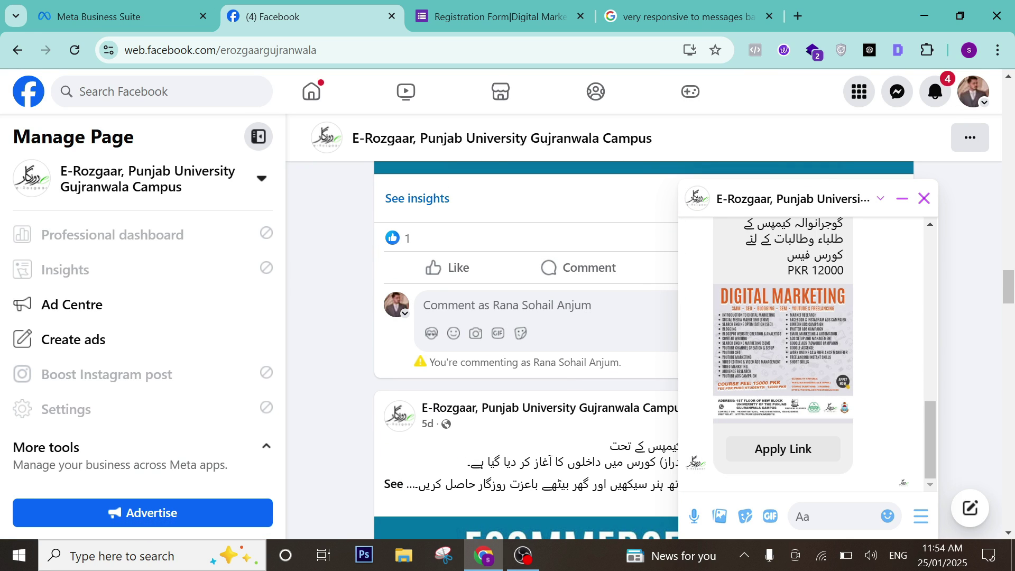
- Return to the Comment to message automation in Meta Business Suite and review the replies for both hashtags
click(154, 8)
scroll(471, 287, down, 3)
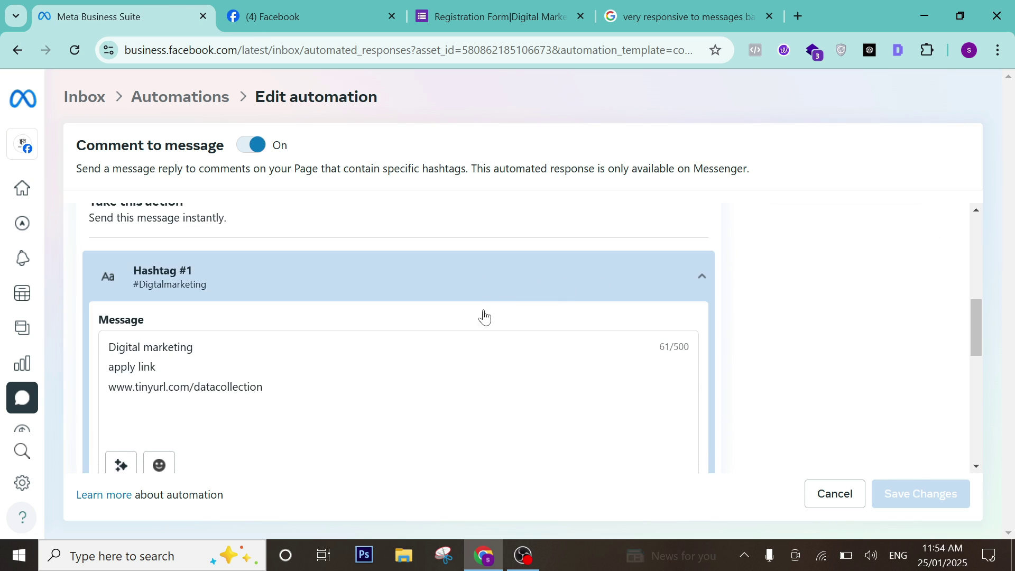
scroll(931, 389, down, 3)
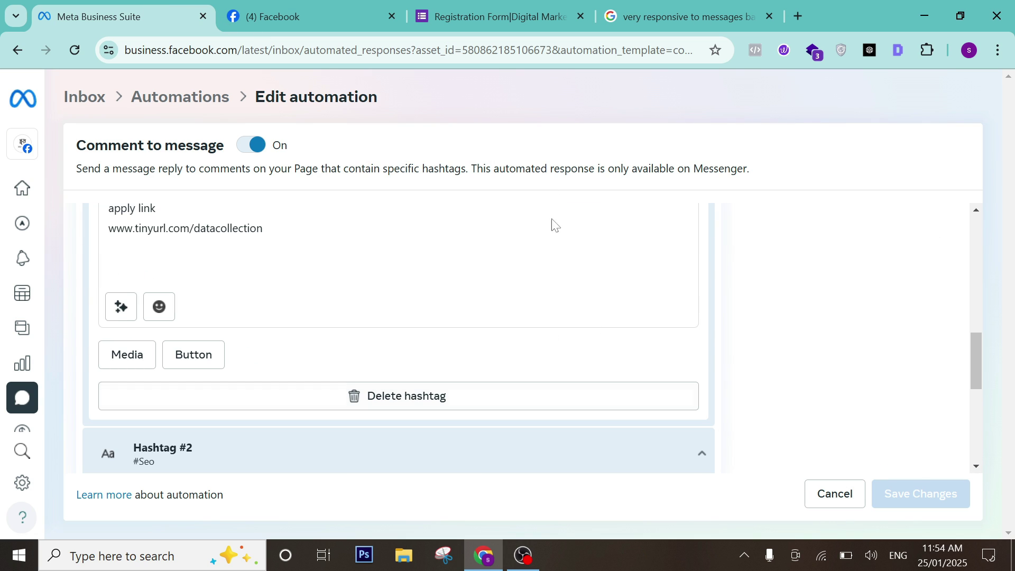
scroll(959, 455, up, 1)
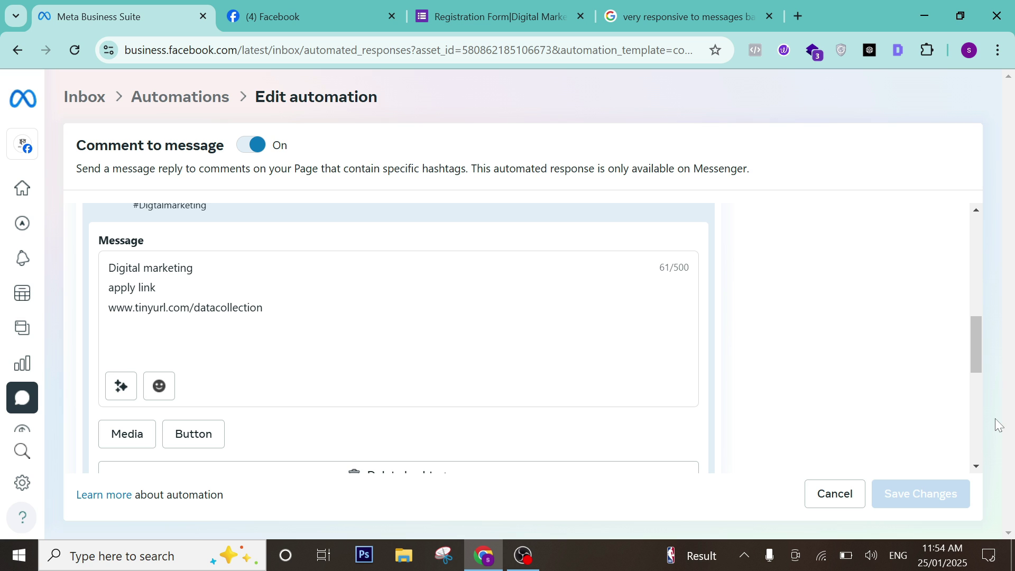
scroll(996, 389, down, 3)
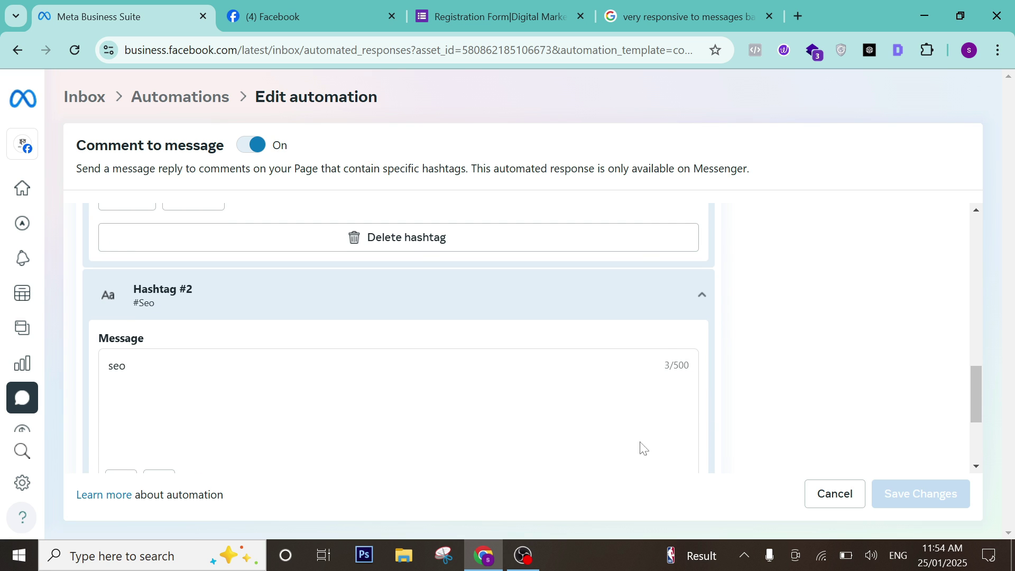
scroll(283, 317, up, 6)
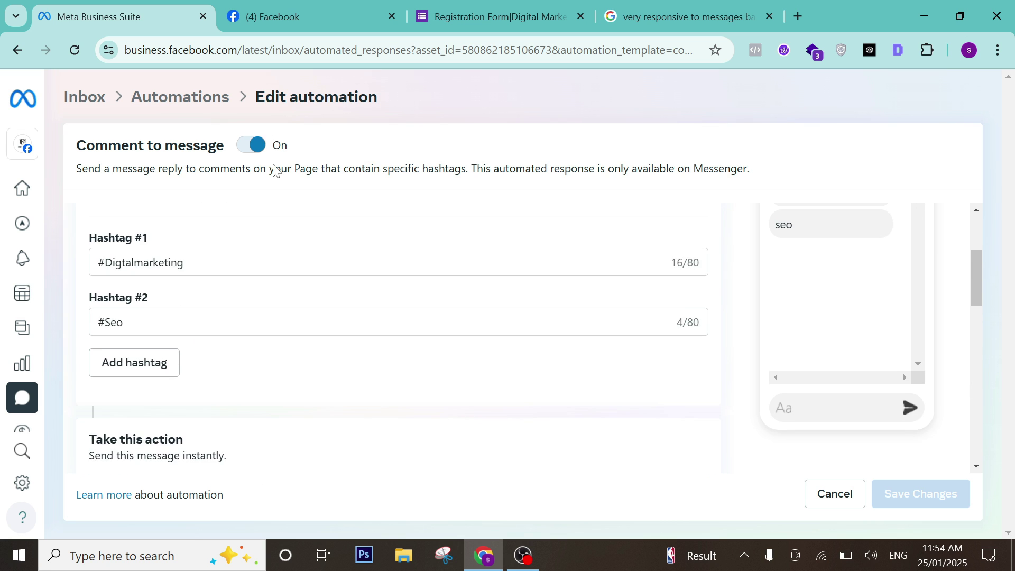
- Go back to the Automations overview and look through the suggested automations and the page's own automations
click(142, 100)
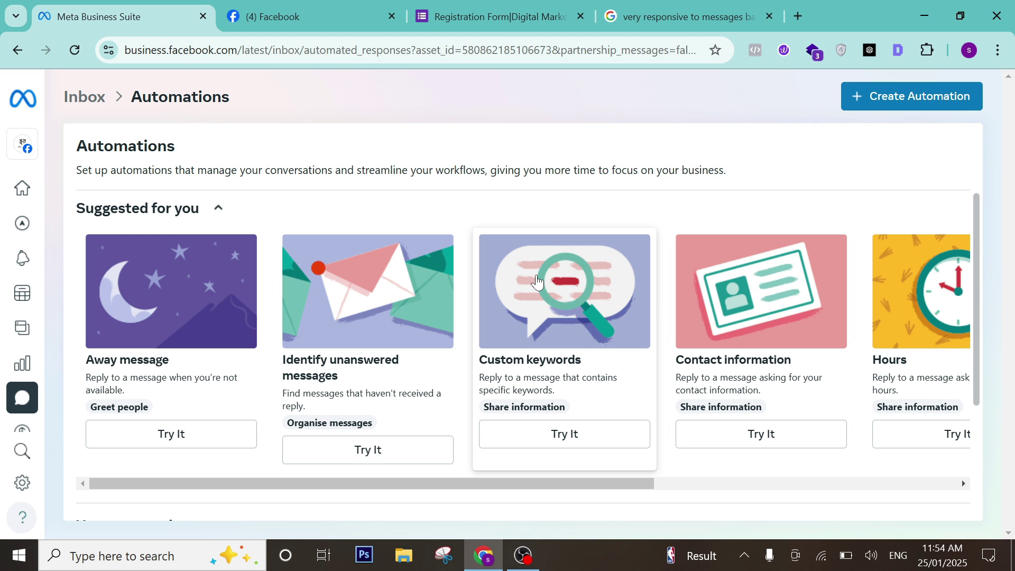
scroll(454, 292, down, 3)
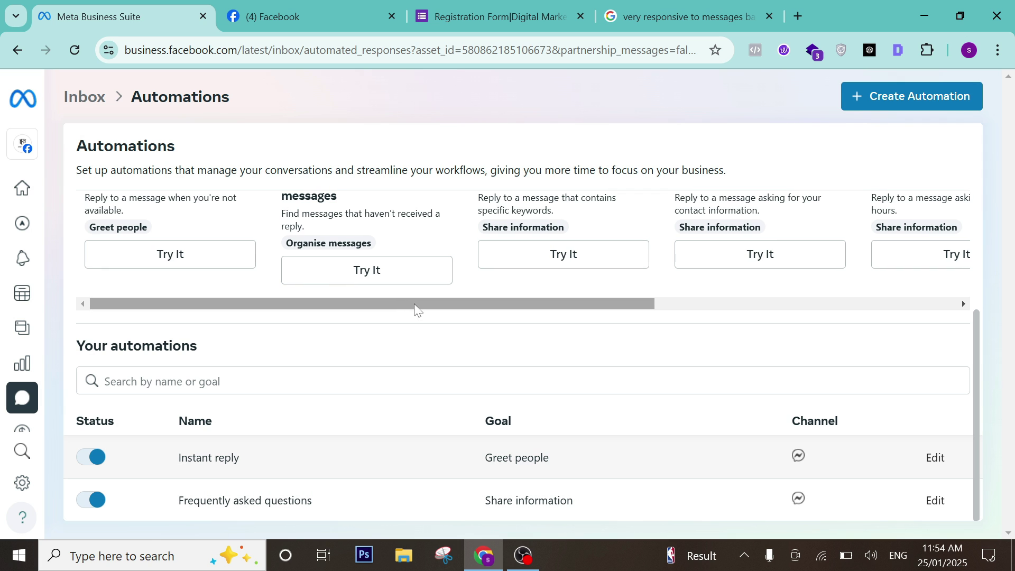
drag(414, 304, 480, 314)
scroll(487, 313, up, 3)
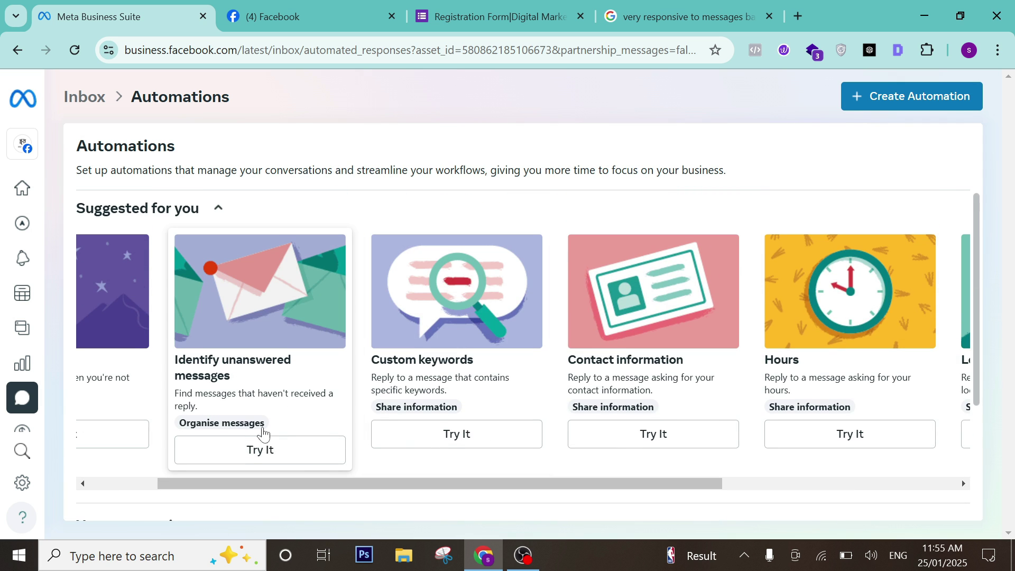
drag(380, 484, 121, 389)
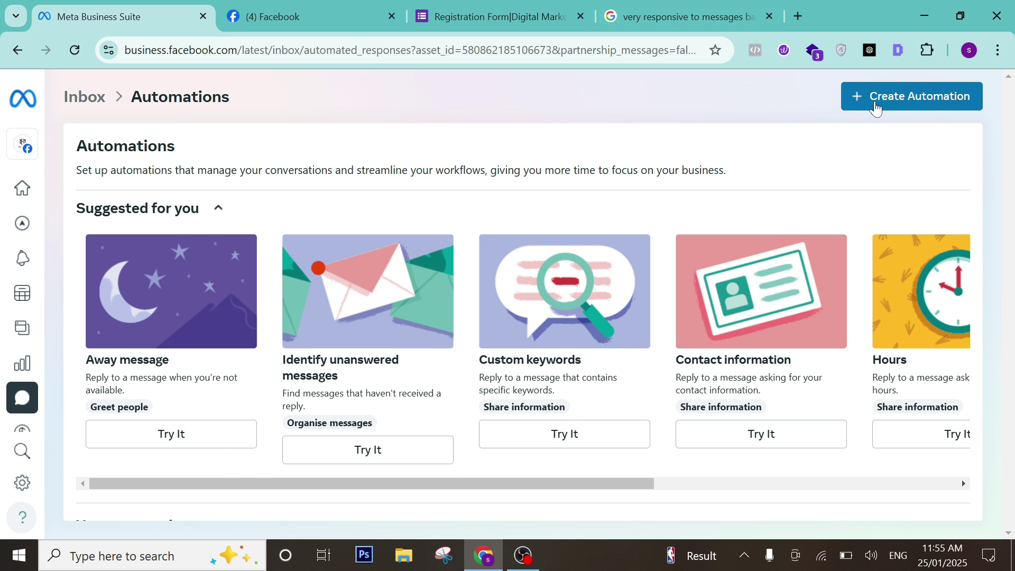
- Start creating an automation and browse the templates for the Share information and Greet people goals
click(902, 96)
scroll(582, 270, down, 3)
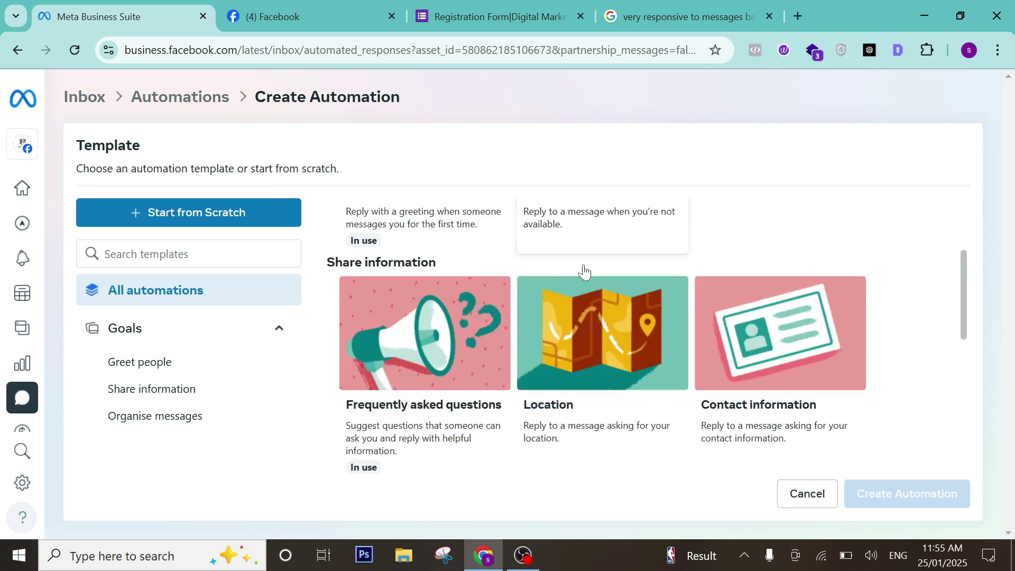
click(114, 343)
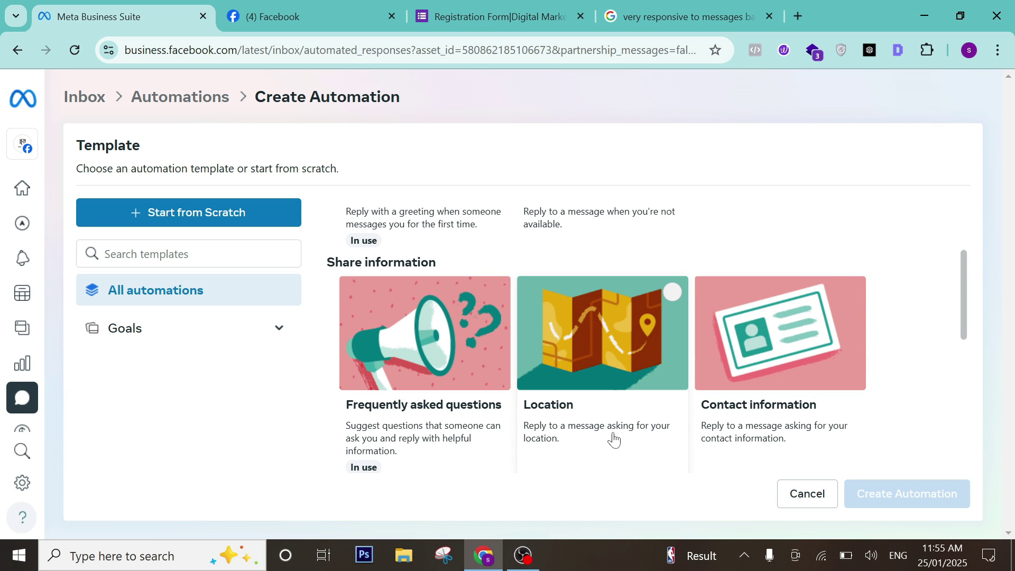
click(115, 340)
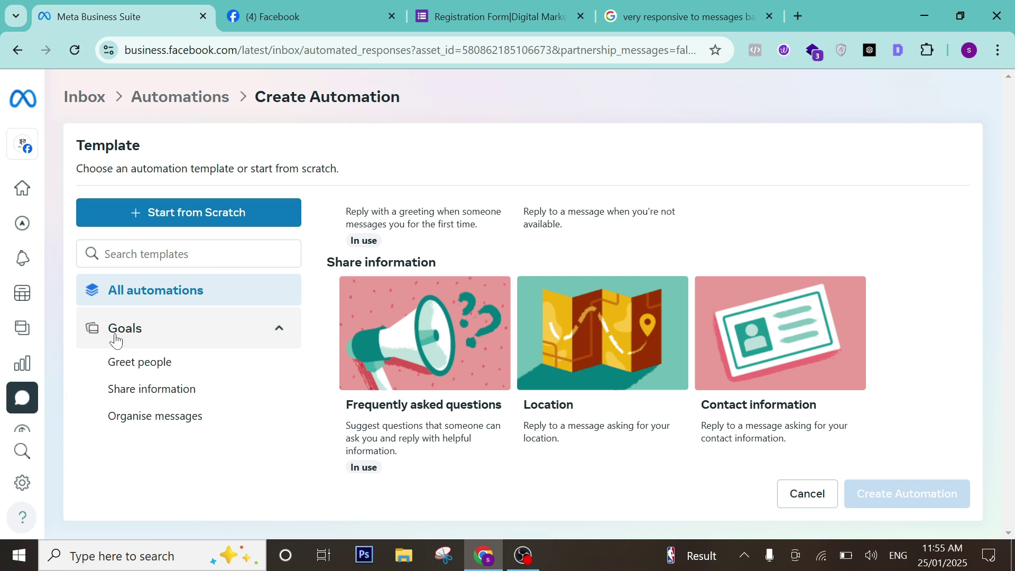
click(137, 390)
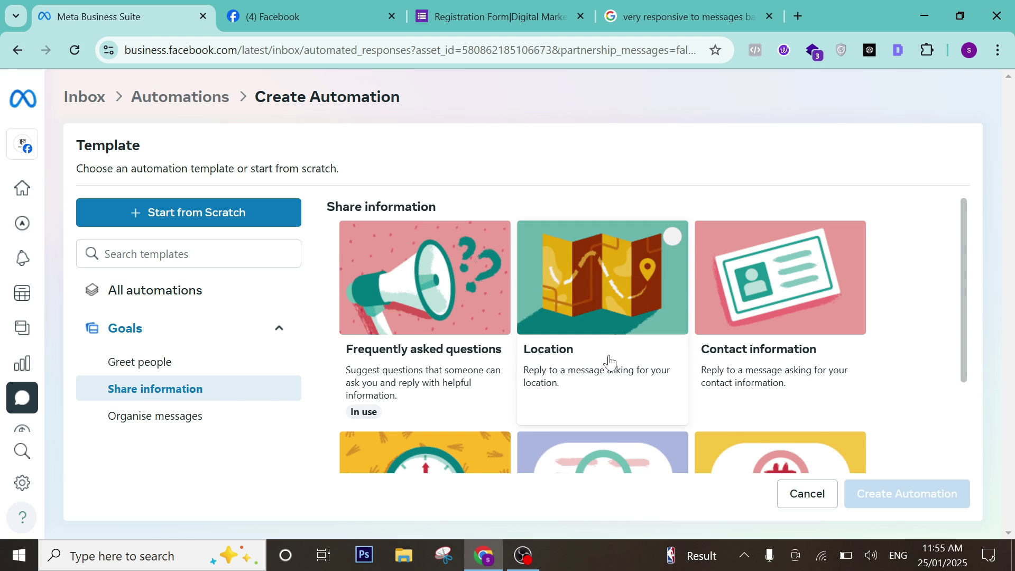
scroll(609, 362, down, 3)
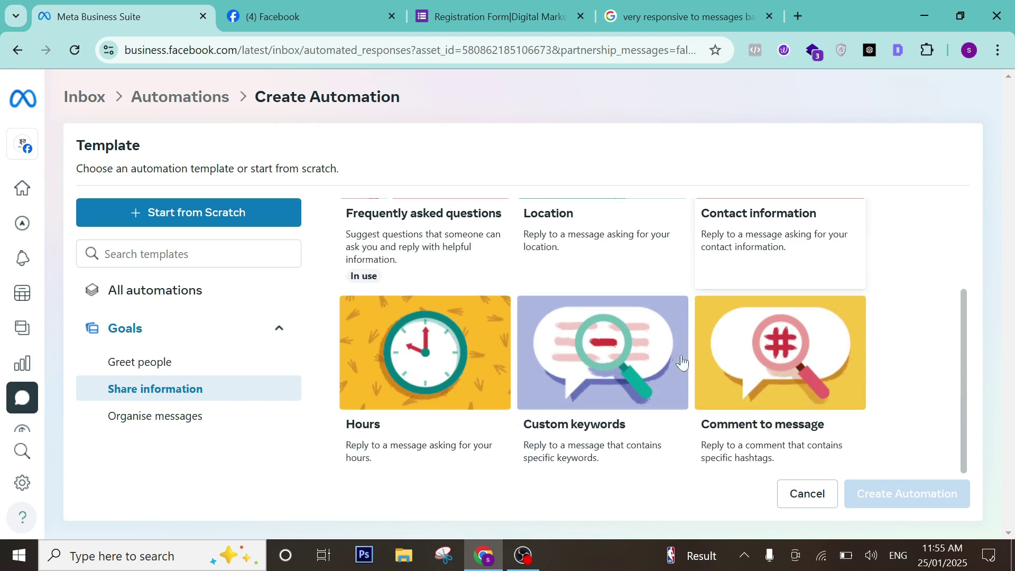
click(153, 364)
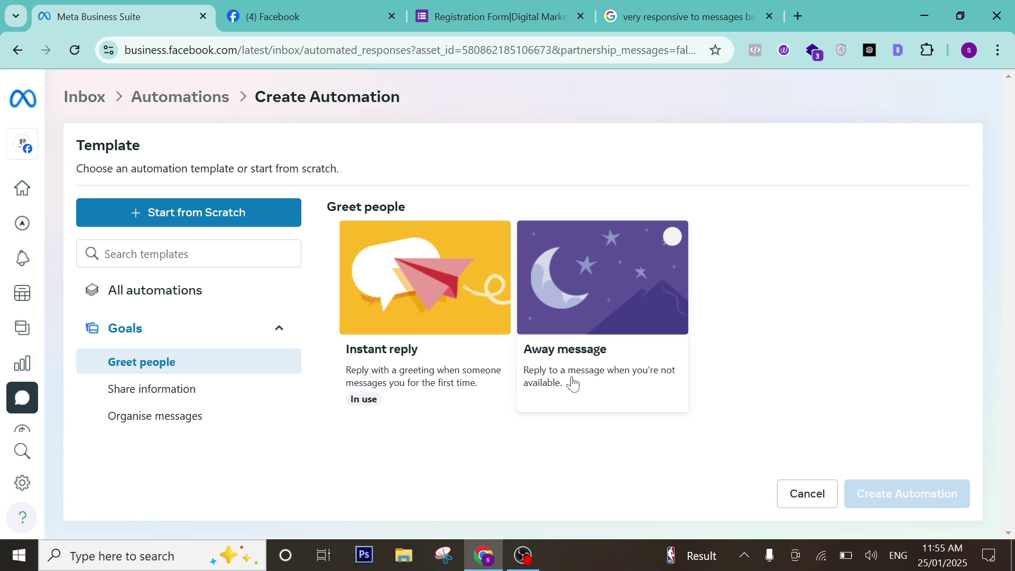
- Open a blank custom automation from scratch and examine its name, channel, condition and action settings
click(194, 225)
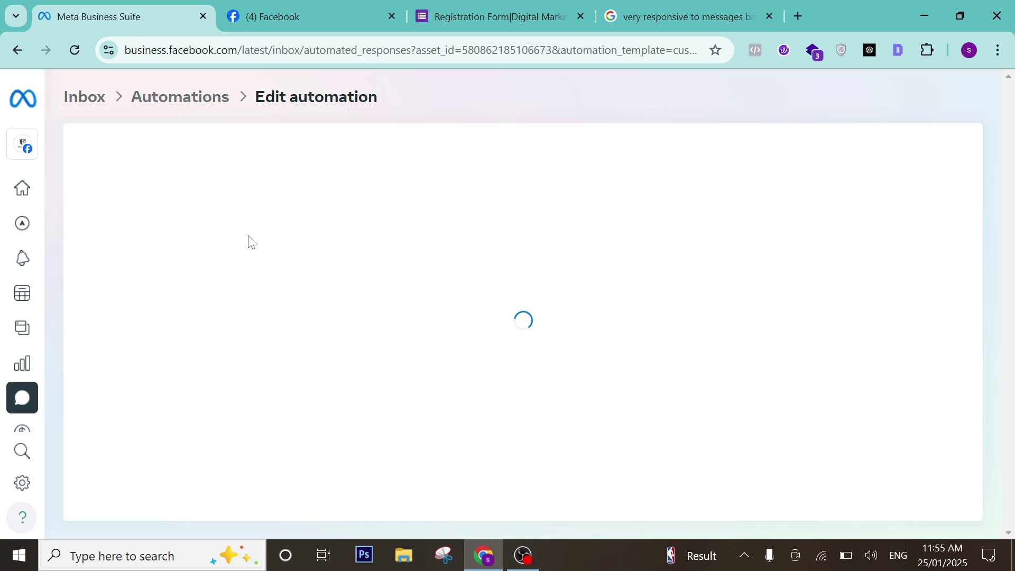
scroll(299, 249, down, 4)
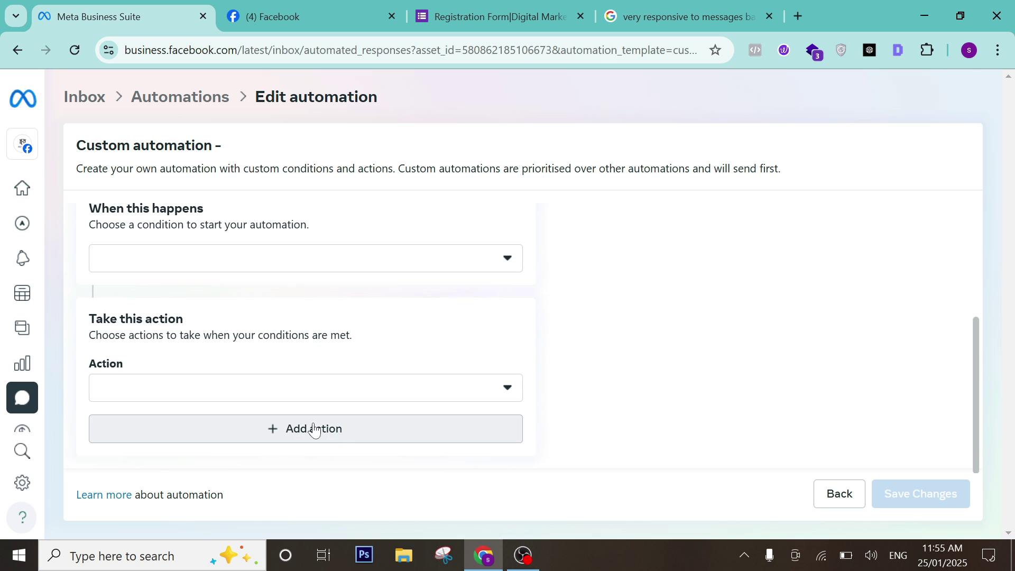
scroll(464, 317, up, 4)
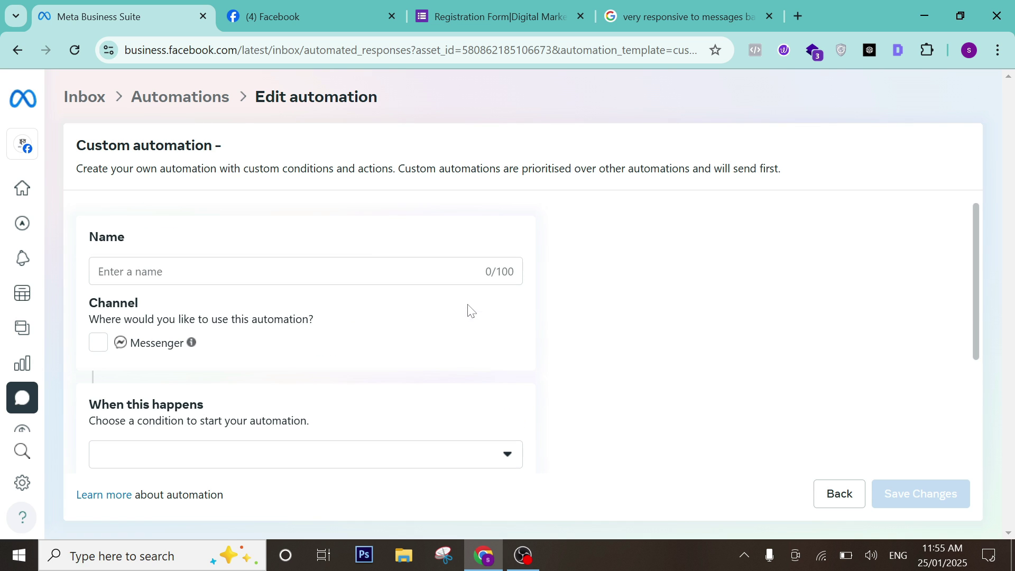